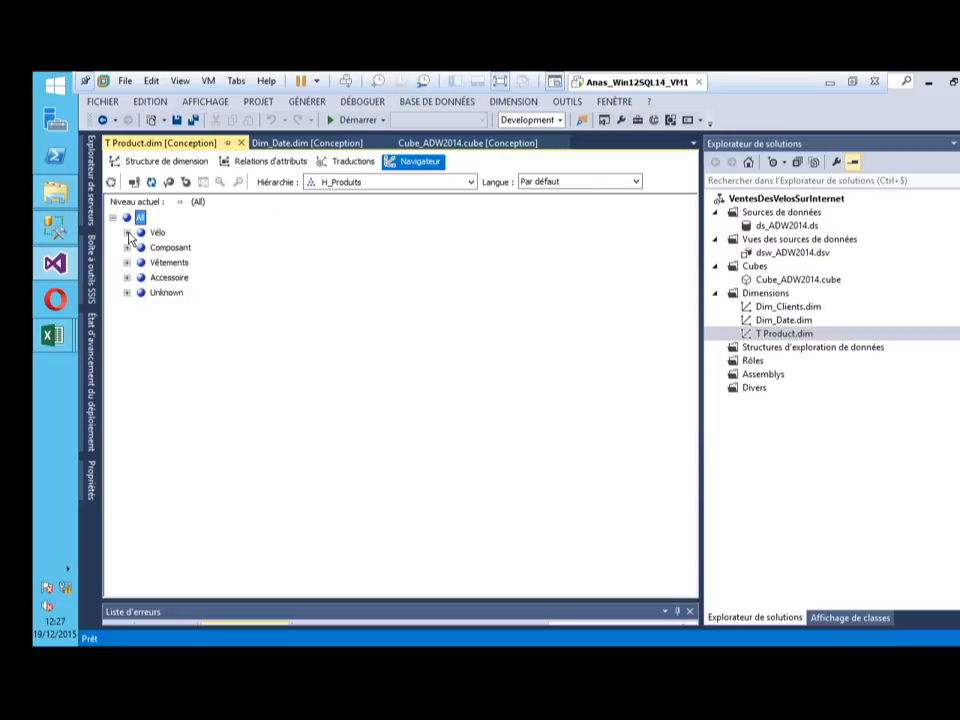
# Close the T Product dimension and browse Dim_Date's H_Temps hierarchy to examine the month order in quarters 1 and 4 of 2009
pyautogui.click(242, 143)
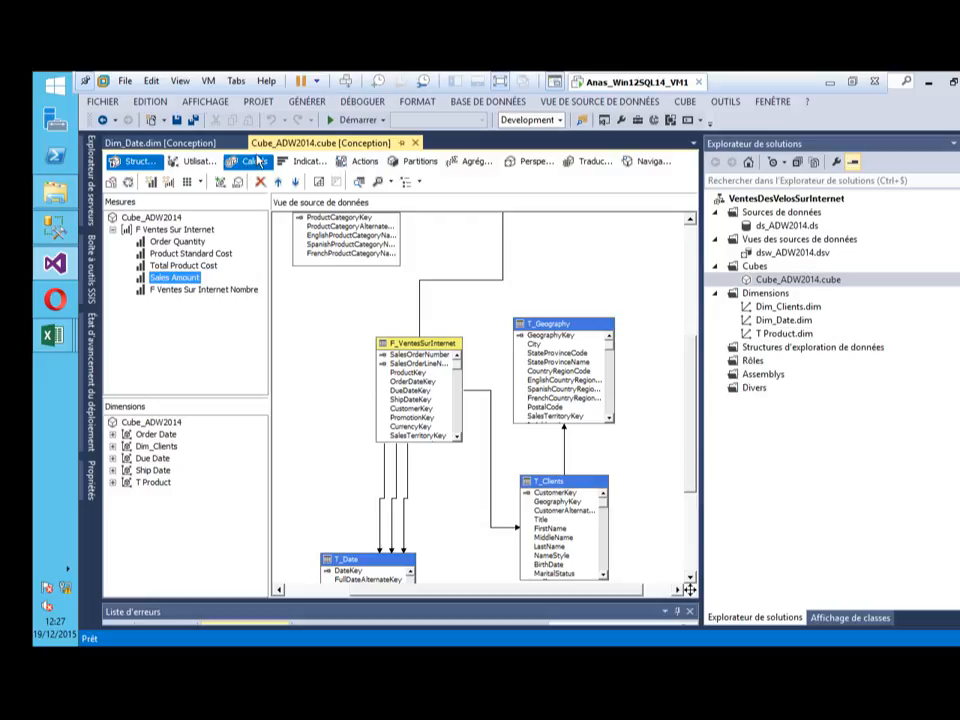
pyautogui.click(200, 143)
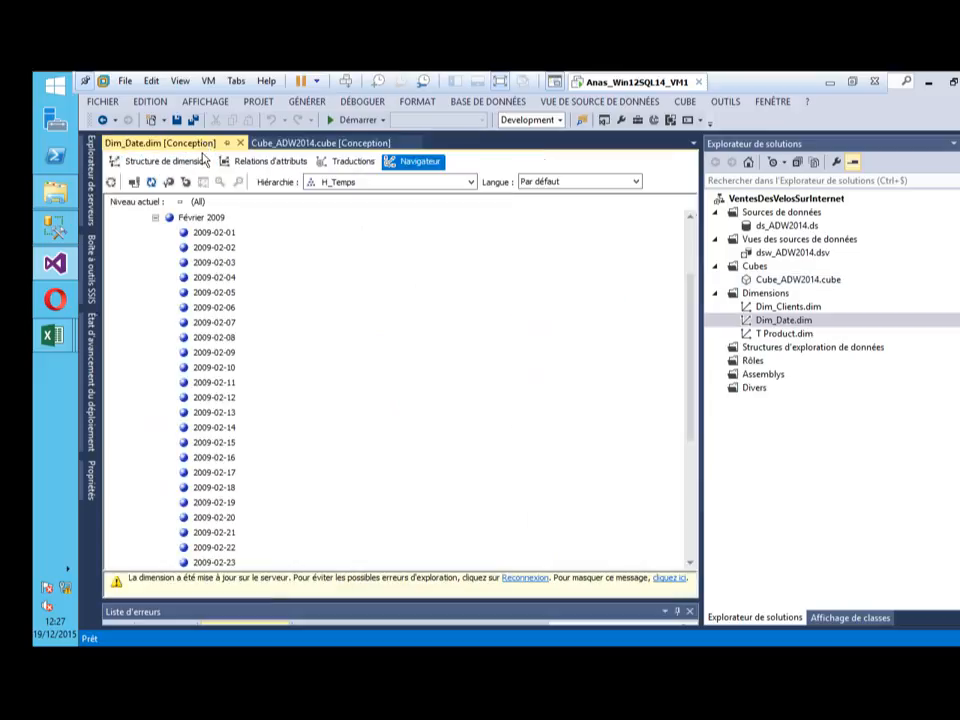
pyautogui.click(156, 218)
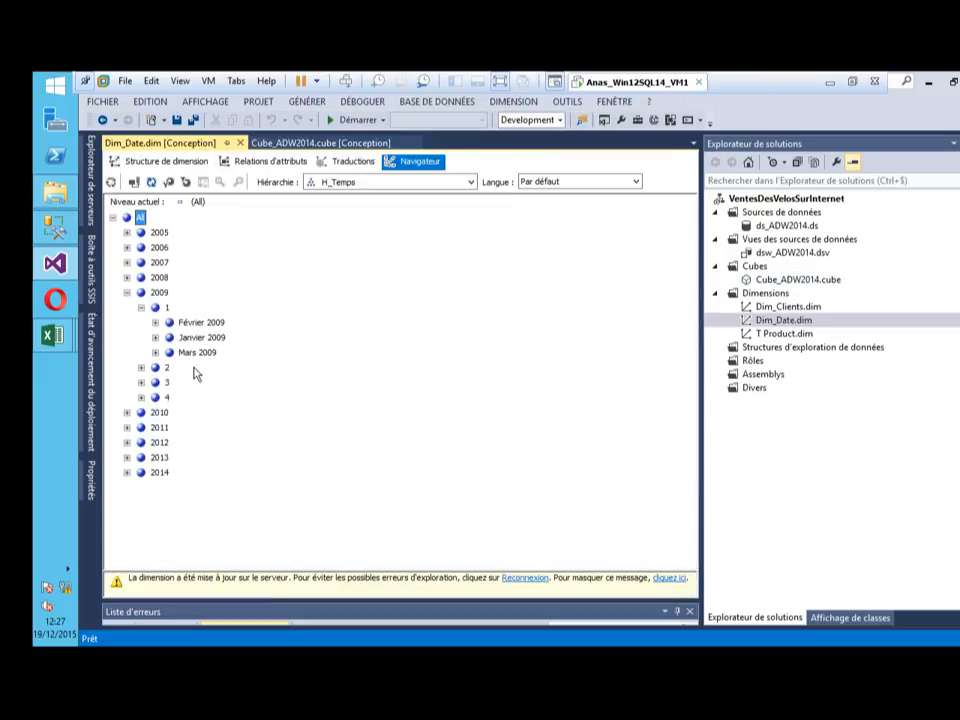
pyautogui.click(128, 293)
pyautogui.click(127, 292)
pyautogui.click(142, 308)
pyautogui.click(142, 308)
pyautogui.click(141, 397)
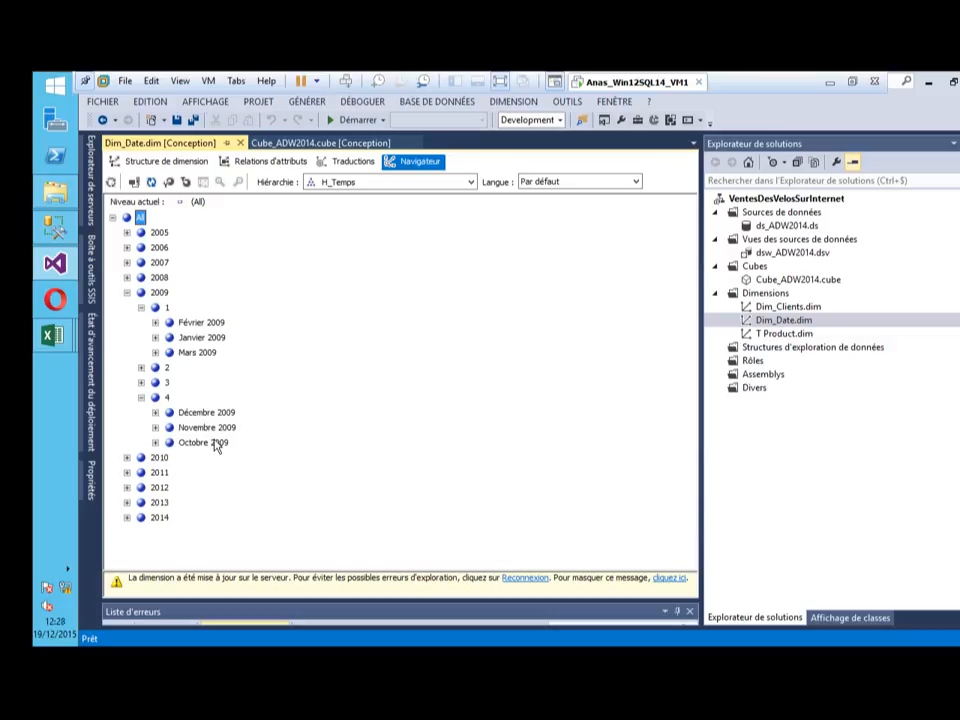
# In the Dim_Date structure, enlarge the T_Date table to show all columns and add MonthNumberOfYear as a dimension attribute
pyautogui.click(174, 163)
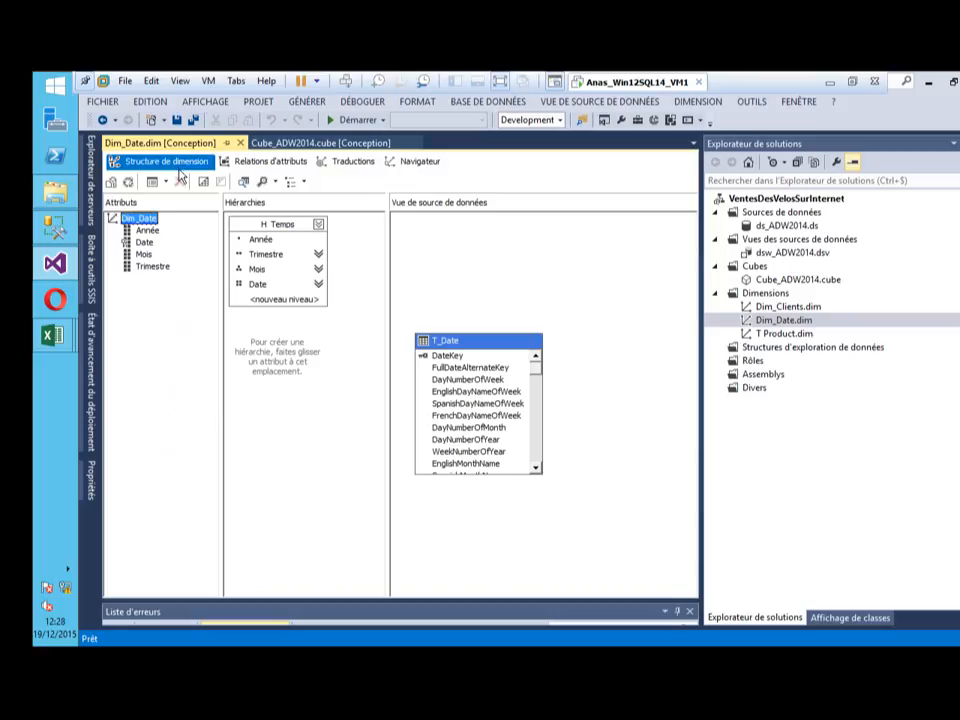
pyautogui.click(458, 339)
pyautogui.moveTo(478, 330); pyautogui.dragTo(481, 238)
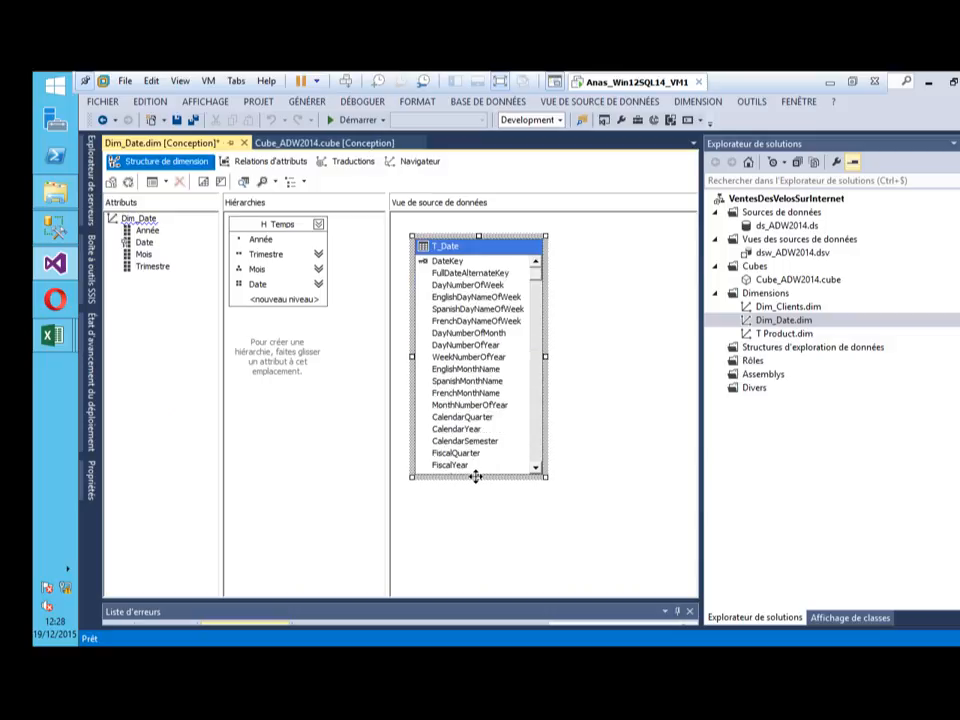
pyautogui.moveTo(480, 478); pyautogui.dragTo(478, 534)
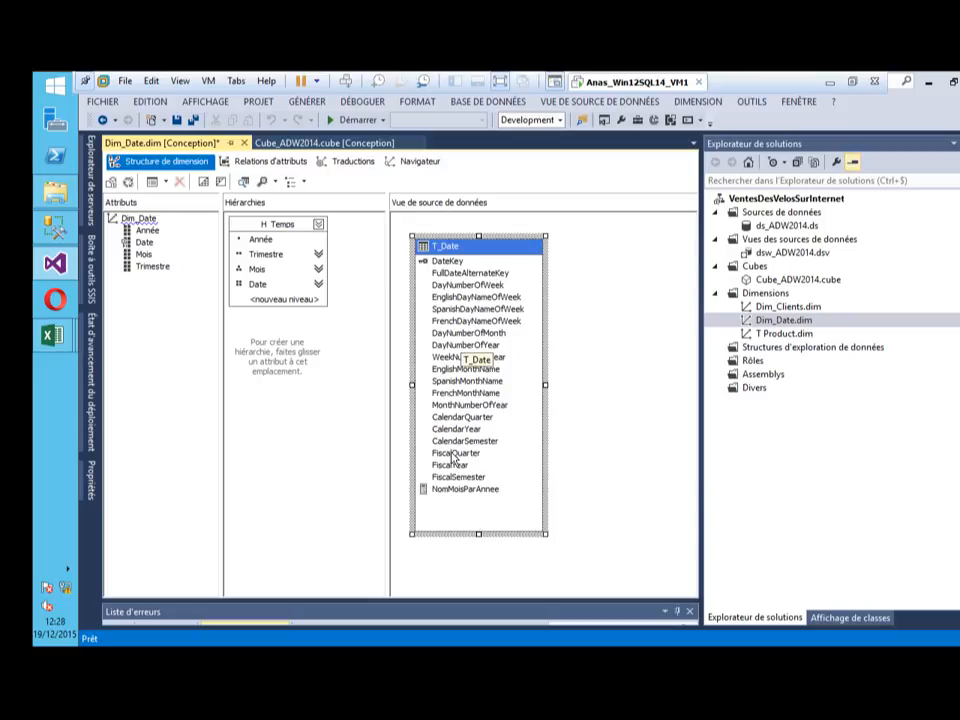
pyautogui.click(458, 406)
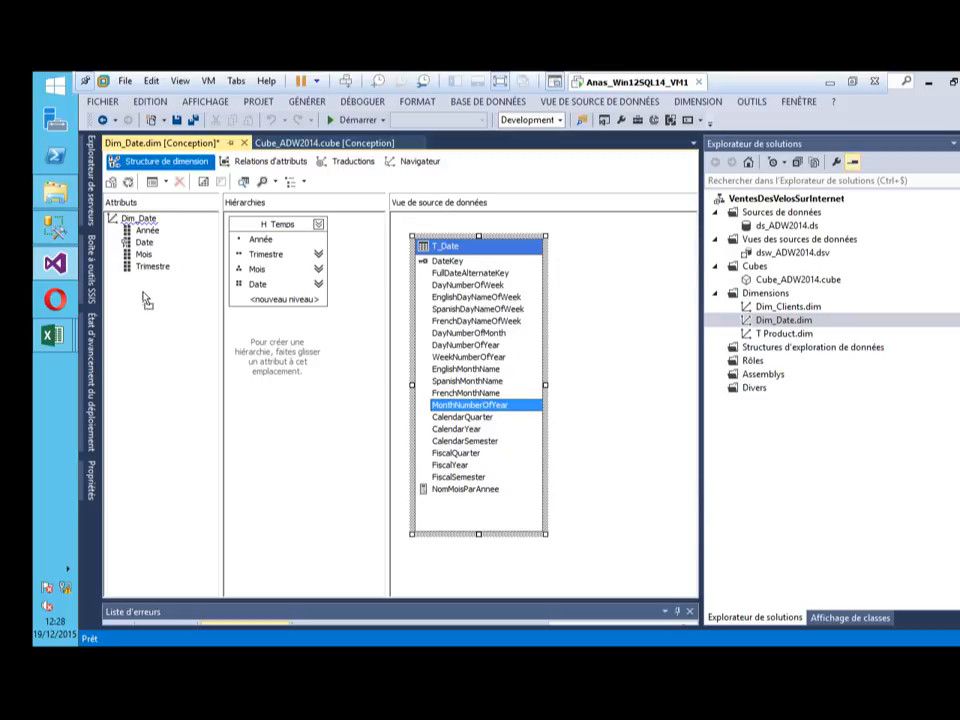
pyautogui.moveTo(147, 300); pyautogui.dragTo(146, 296)
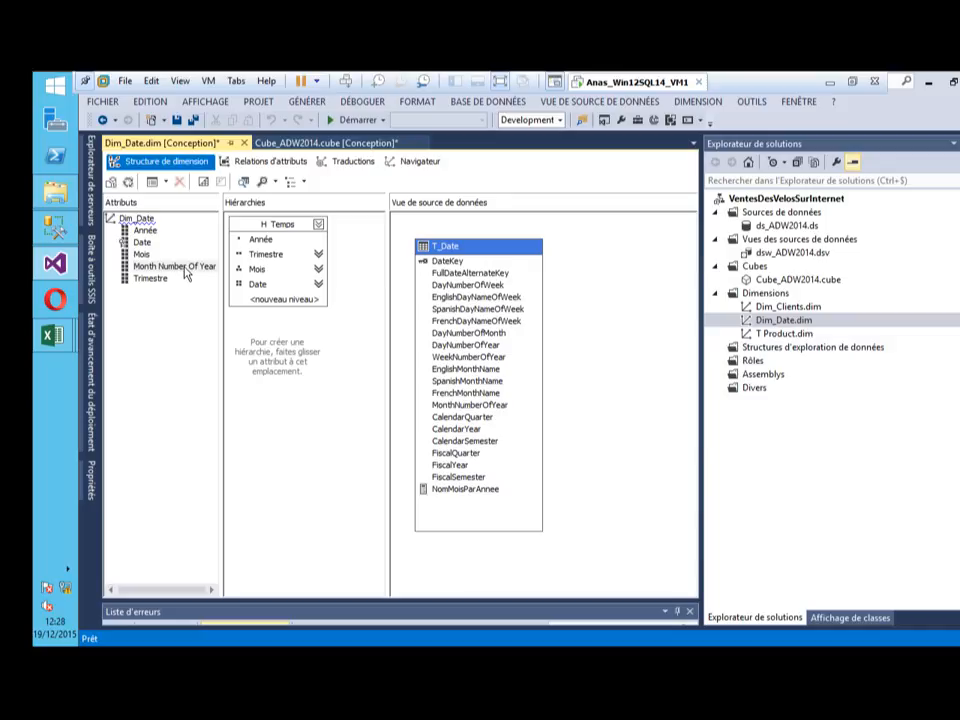
# Create a flexible attribute relationship from Mois to Month Number Of Year in the Dim_Date dimension
pyautogui.click(256, 163)
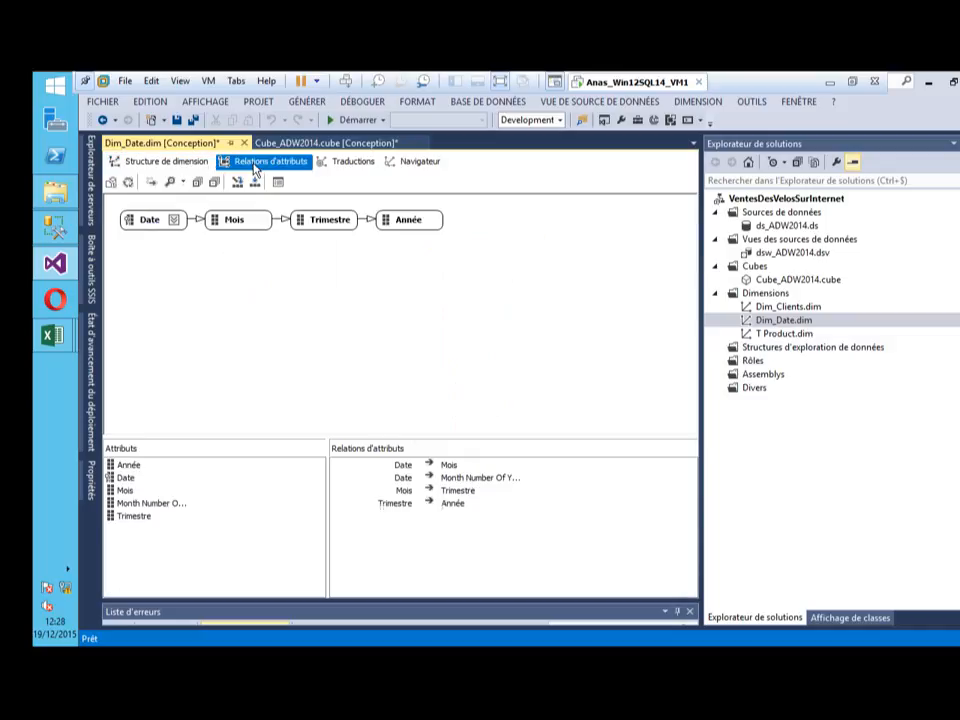
pyautogui.click(229, 221)
pyautogui.rightClick(228, 222)
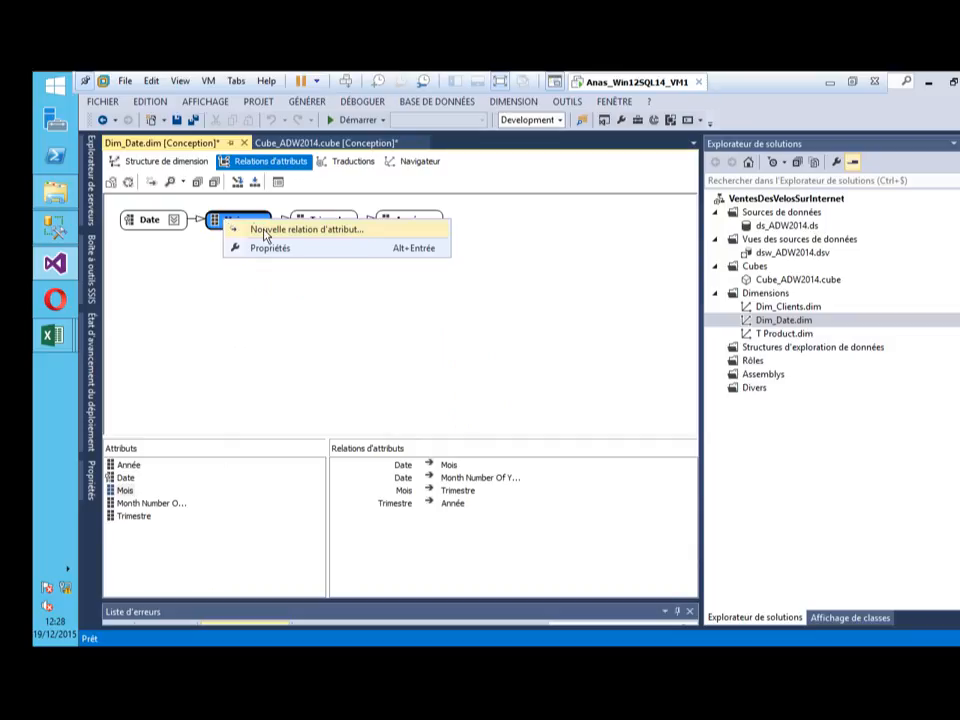
pyautogui.click(266, 234)
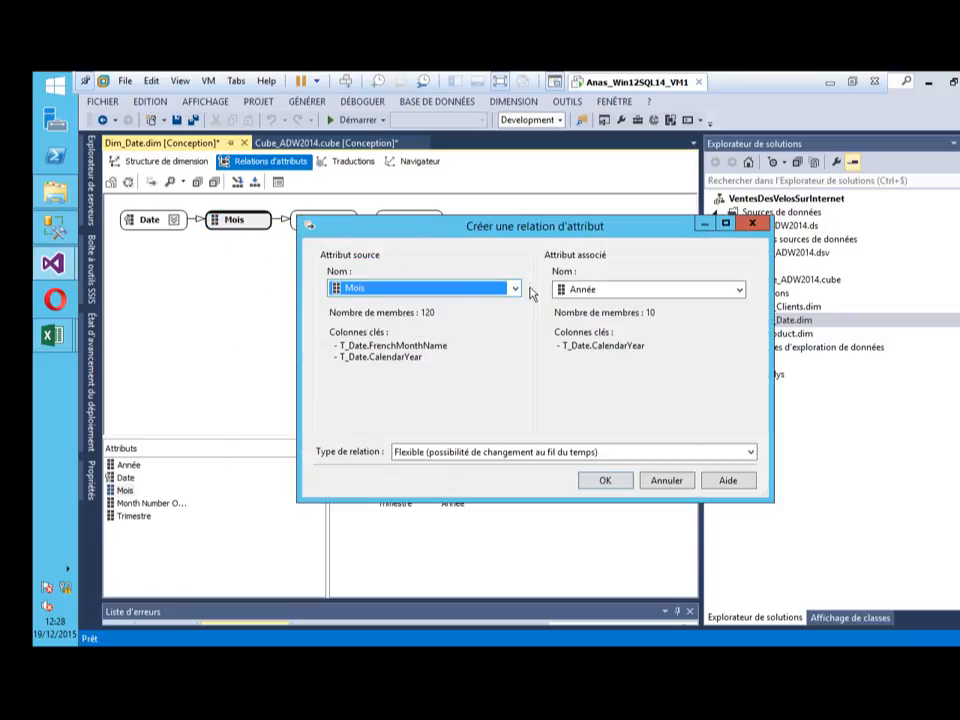
pyautogui.click(597, 291)
pyautogui.click(600, 346)
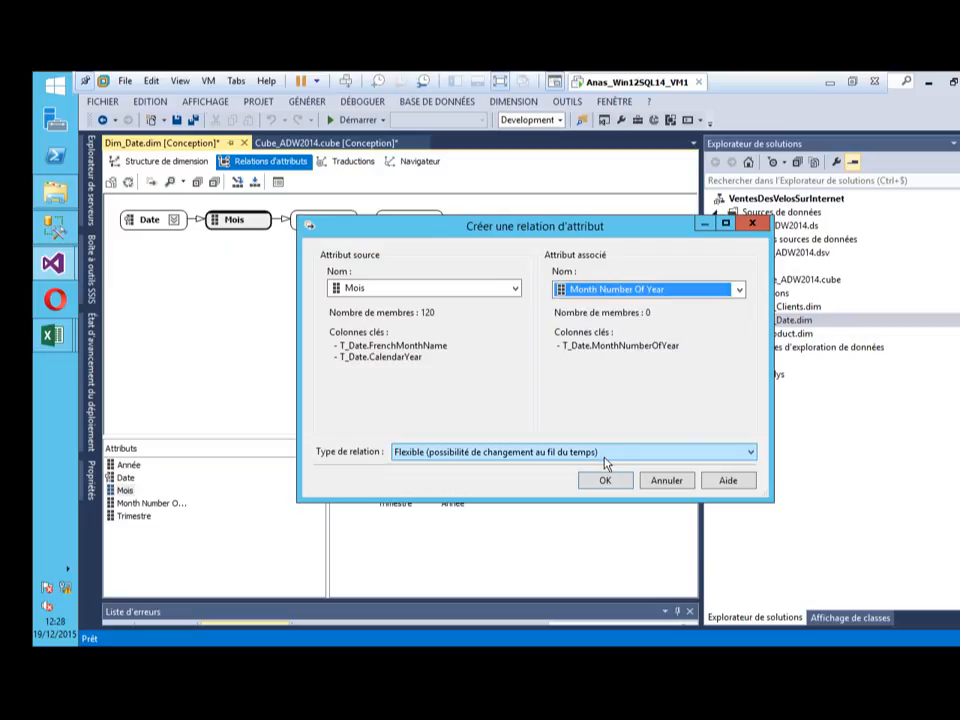
pyautogui.click(603, 486)
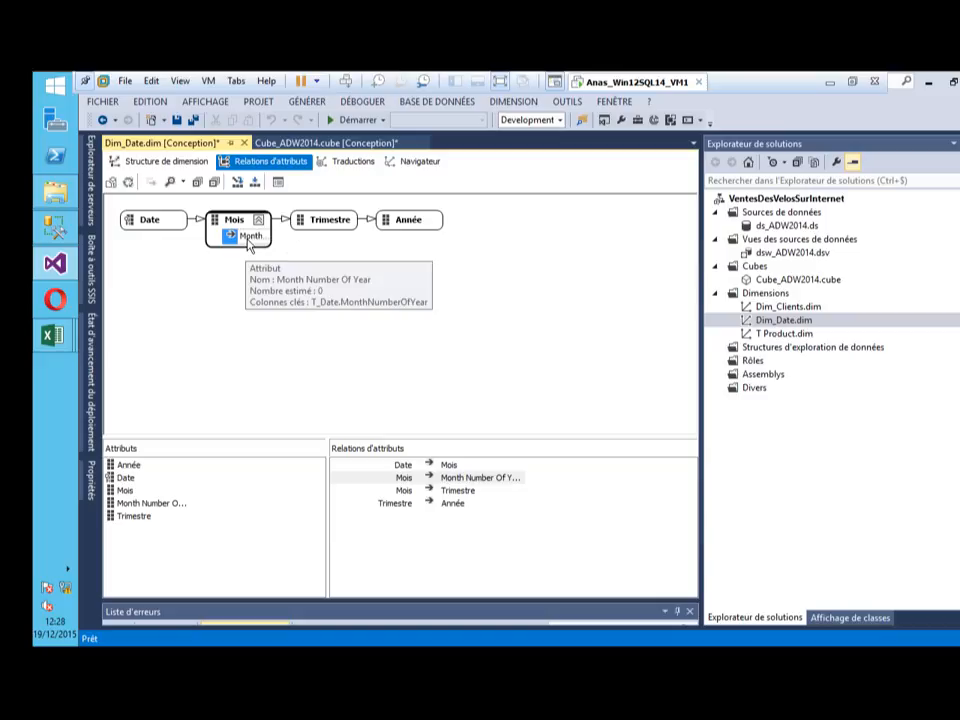
# Deploy the project, replacing the database on localhost, and fully process the Dim_Date dimension
pyautogui.click(127, 183)
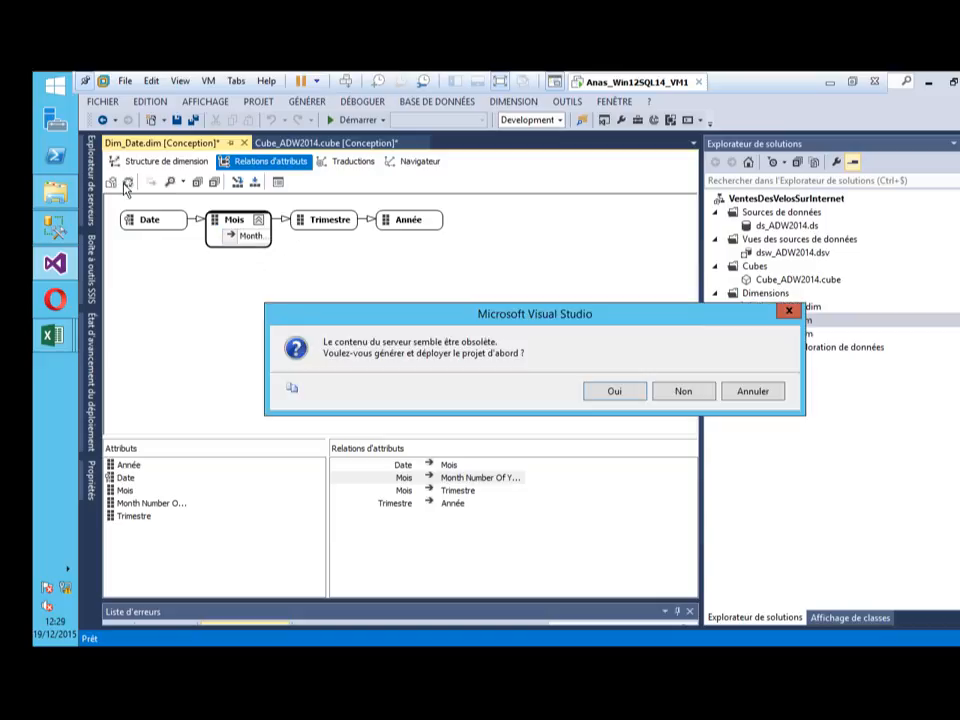
pyautogui.click(598, 394)
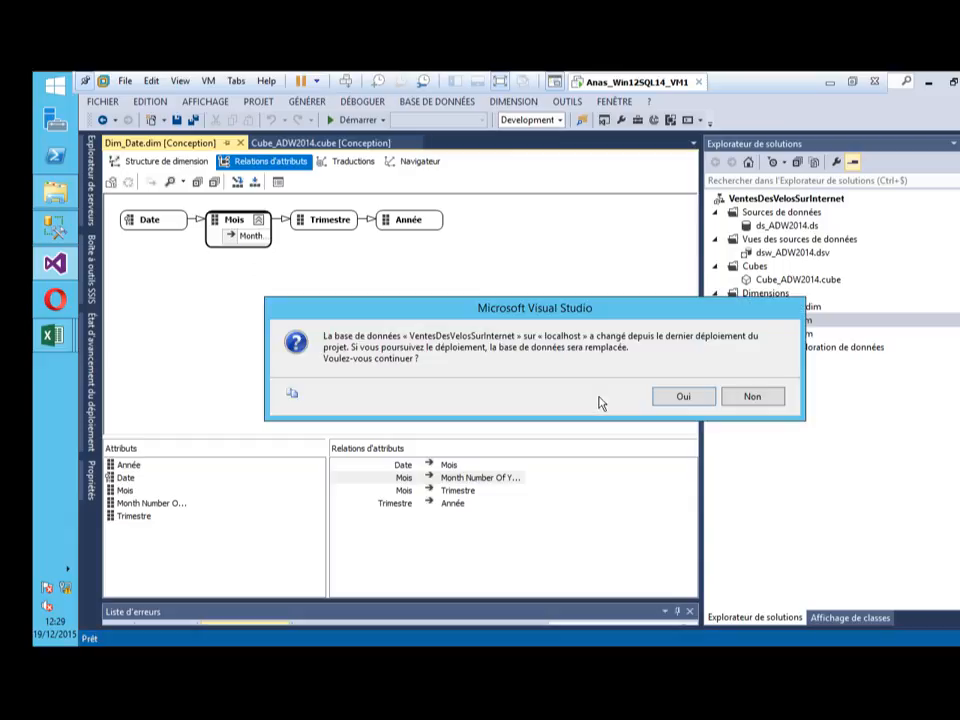
pyautogui.click(669, 399)
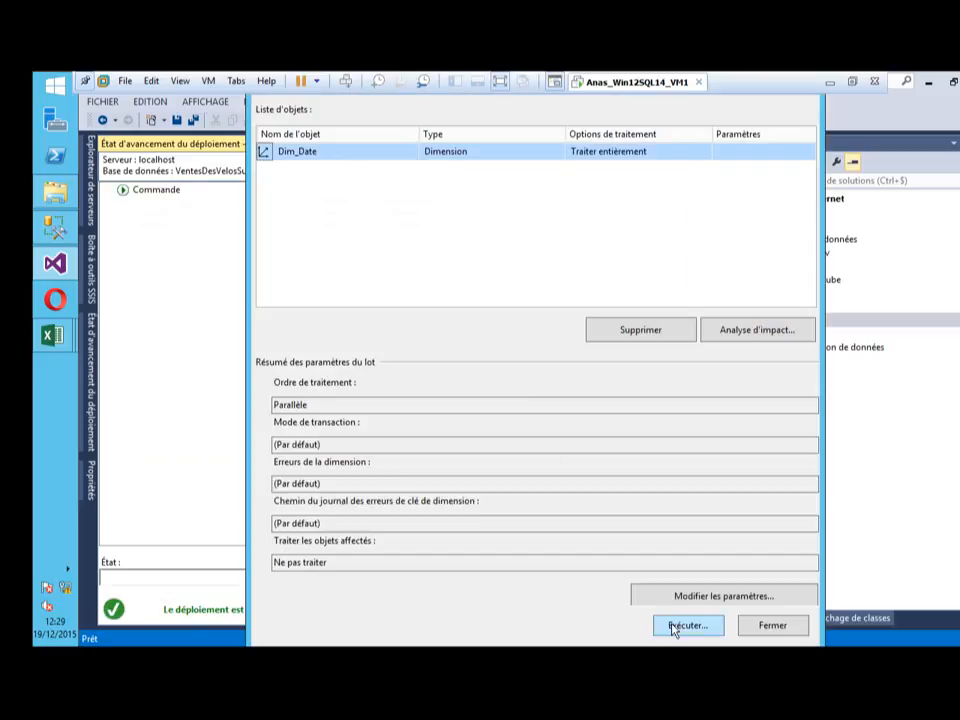
pyautogui.click(681, 623)
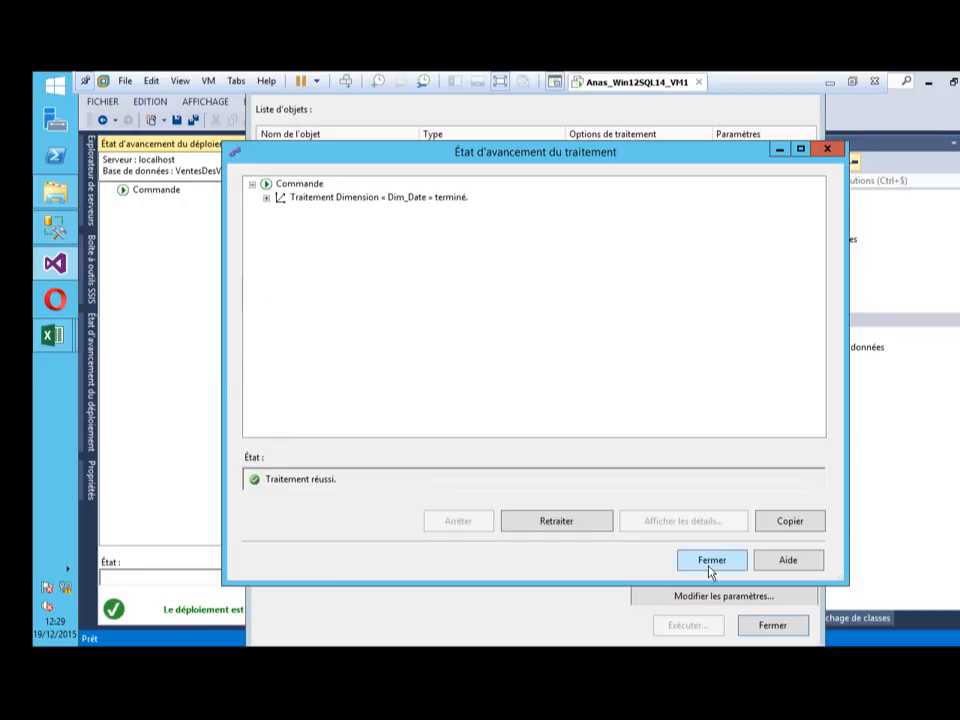
pyautogui.click(711, 560)
pyautogui.click(771, 625)
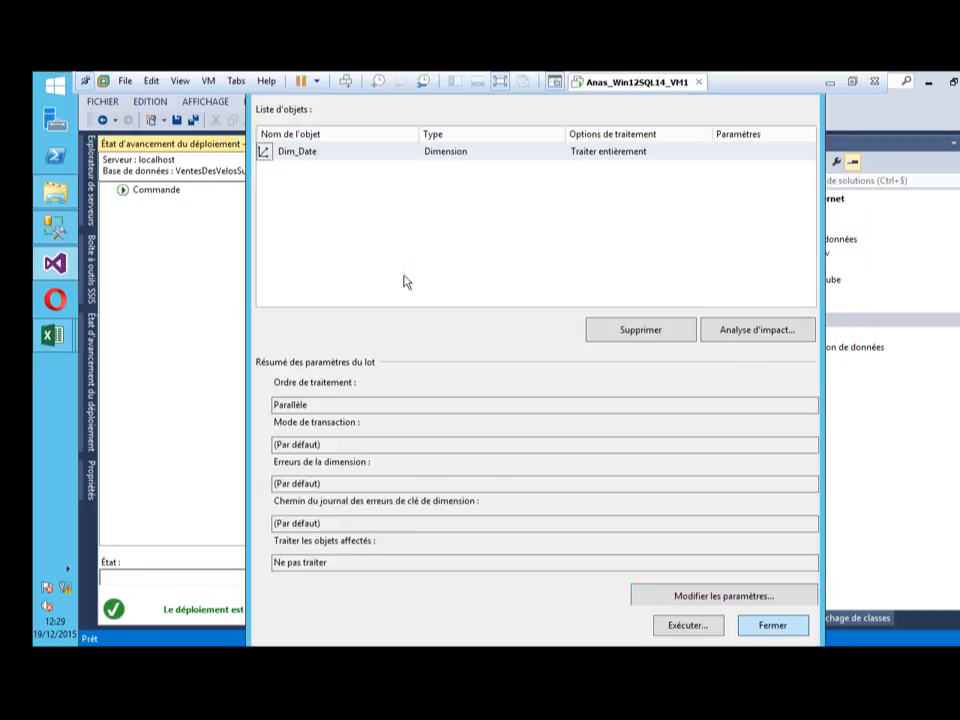
# Refresh the H_Temps hierarchy browser and check the order of the months in quarter 1 of 2009
pyautogui.click(418, 162)
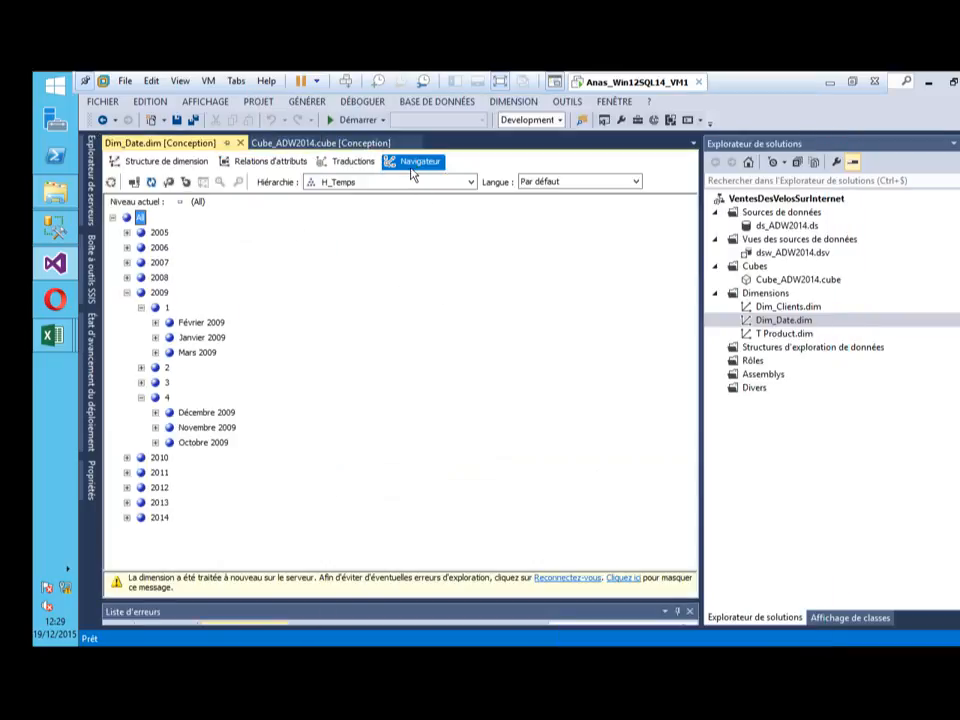
pyautogui.click(129, 183)
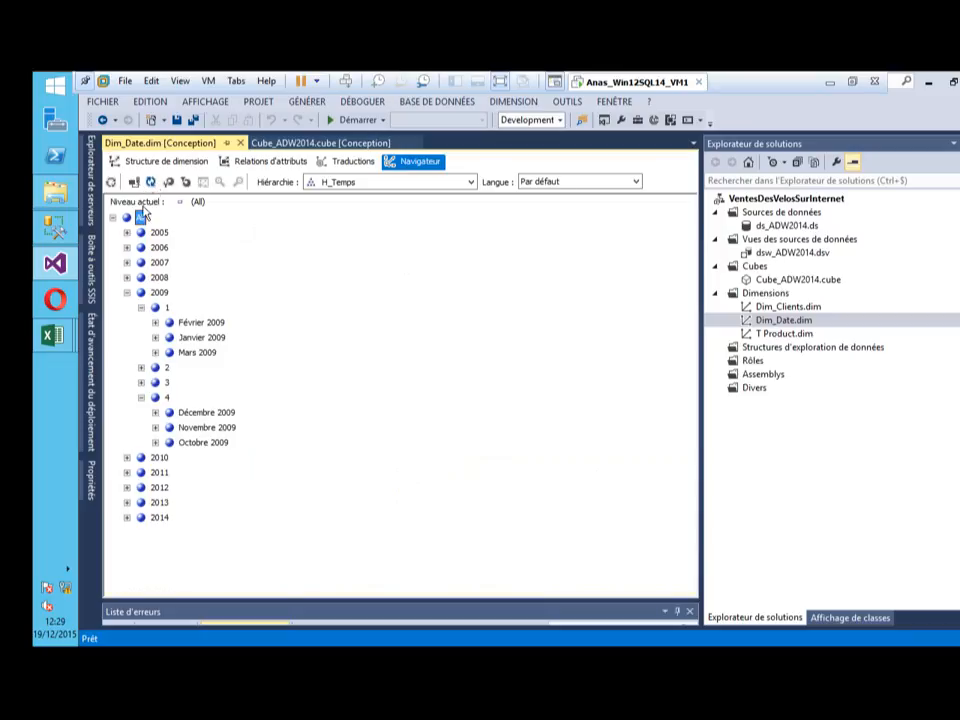
pyautogui.click(141, 309)
pyautogui.click(141, 309)
pyautogui.click(141, 309)
pyautogui.click(141, 309)
# Set the Mois attribute's OrderBy to AttributeKey and its OrderByAttribute to Month Number Of Year, and save all changes
pyautogui.click(154, 165)
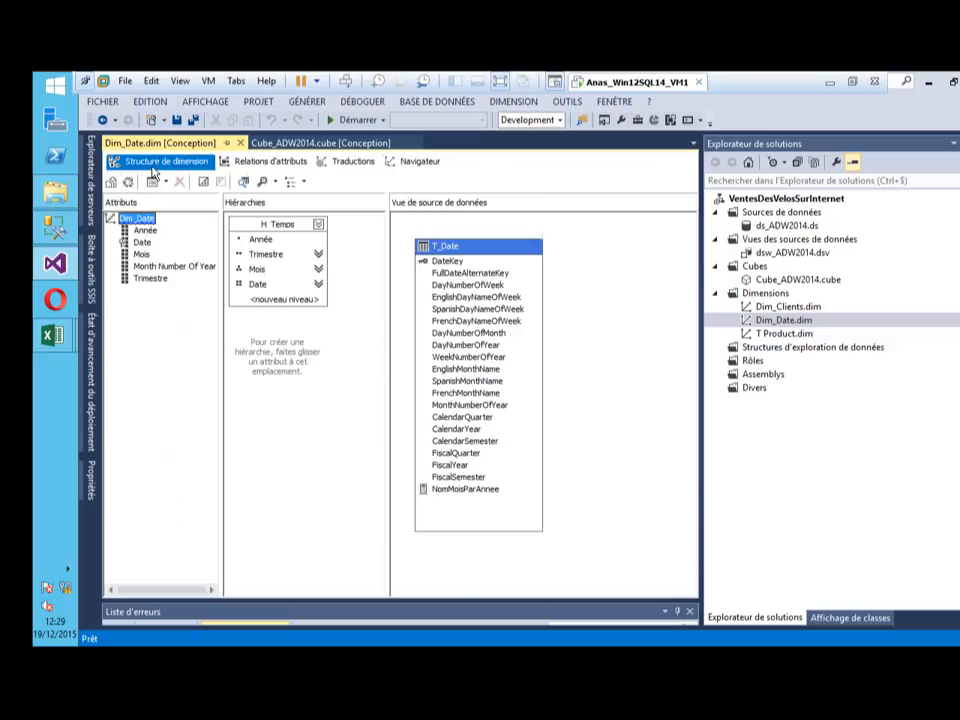
pyautogui.click(140, 254)
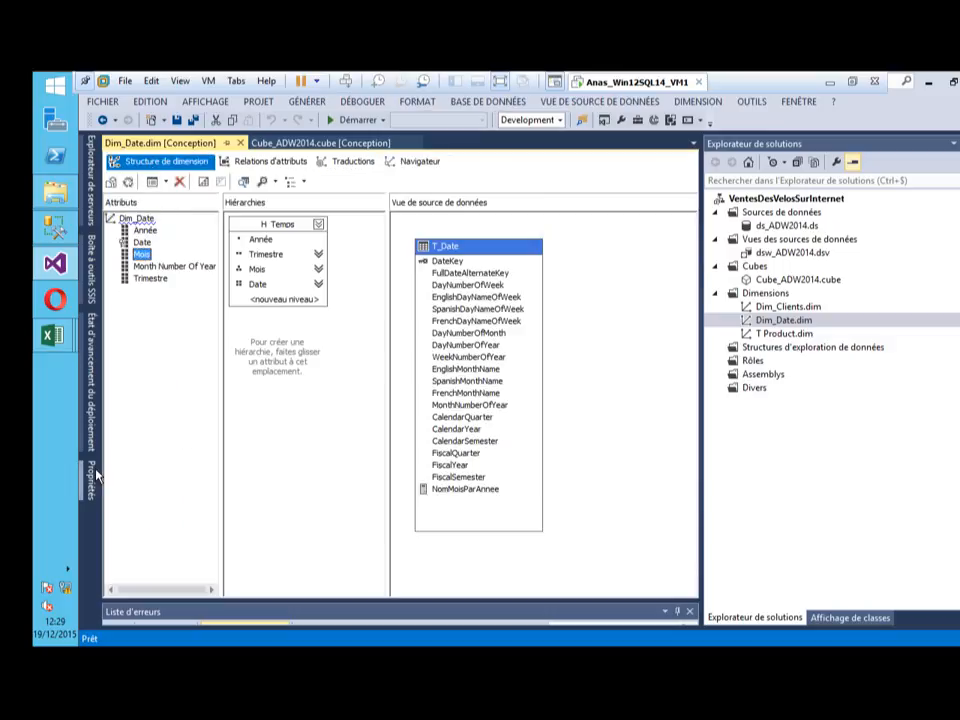
pyautogui.moveTo(93, 480)
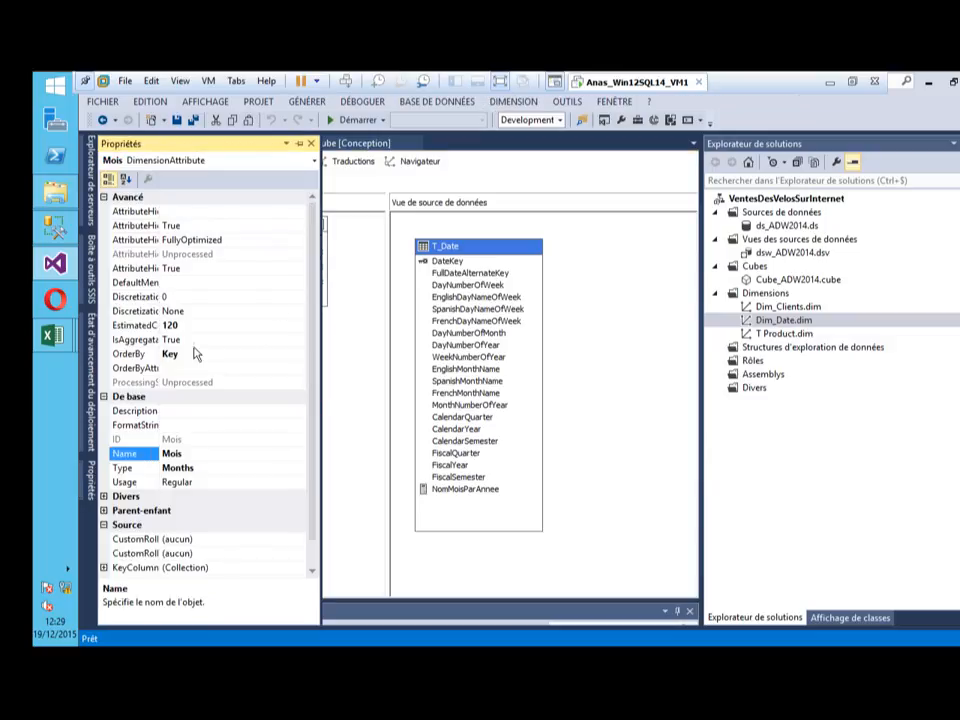
pyautogui.click(230, 355)
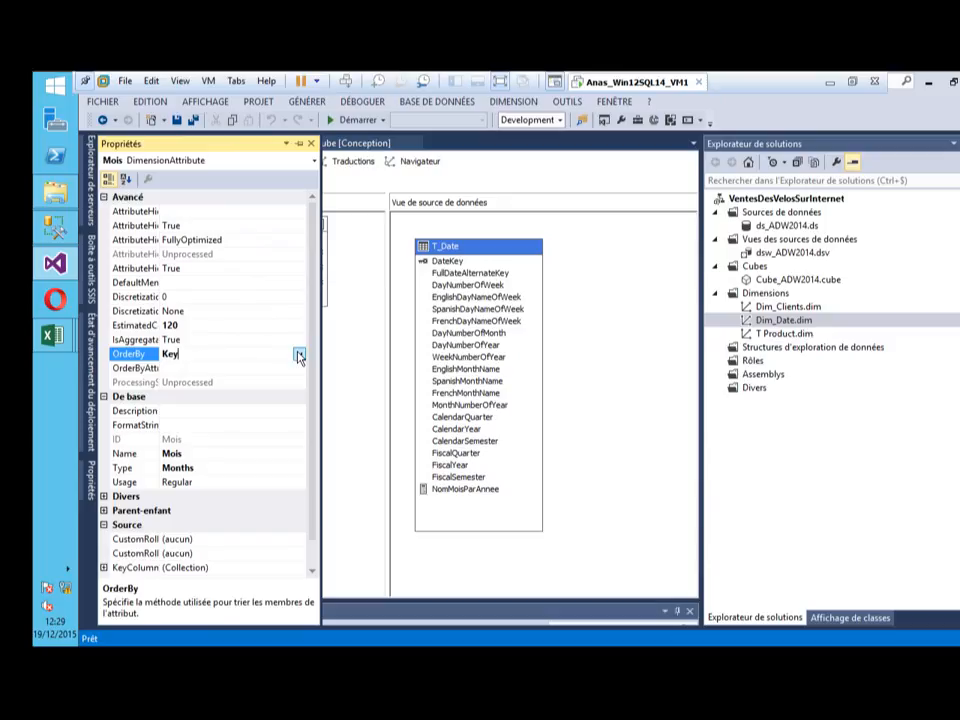
pyautogui.click(299, 355)
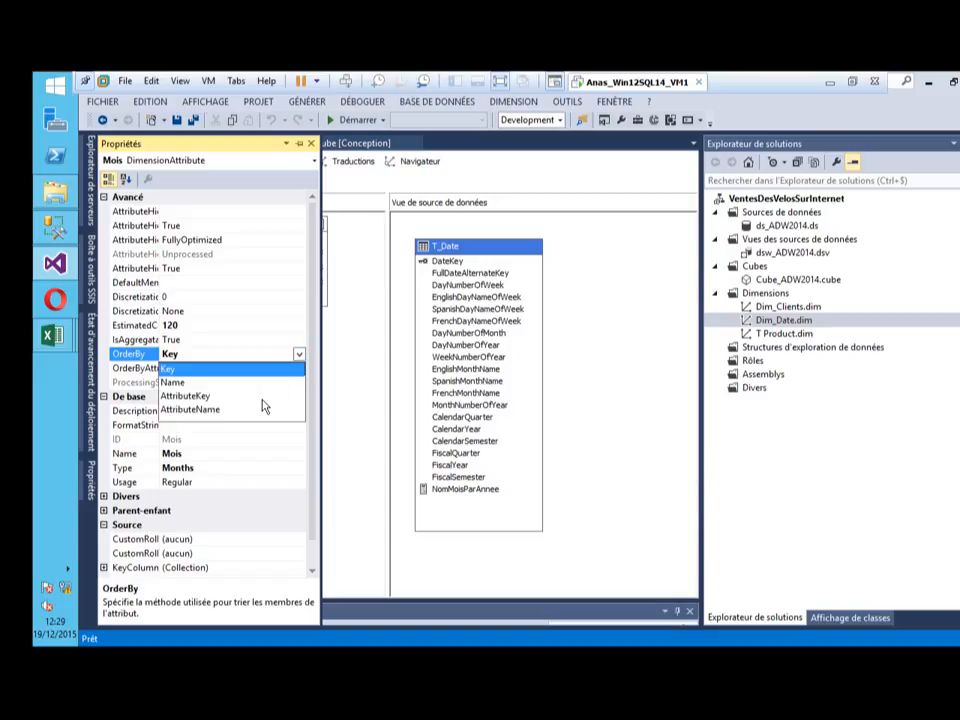
pyautogui.click(212, 397)
pyautogui.click(272, 370)
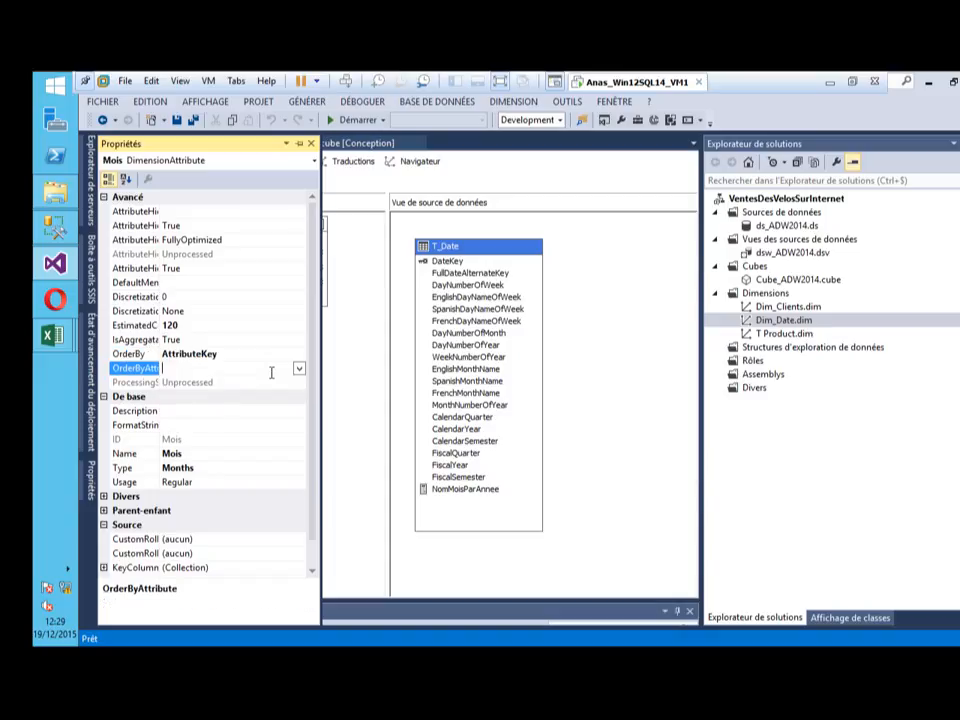
pyautogui.click(299, 369)
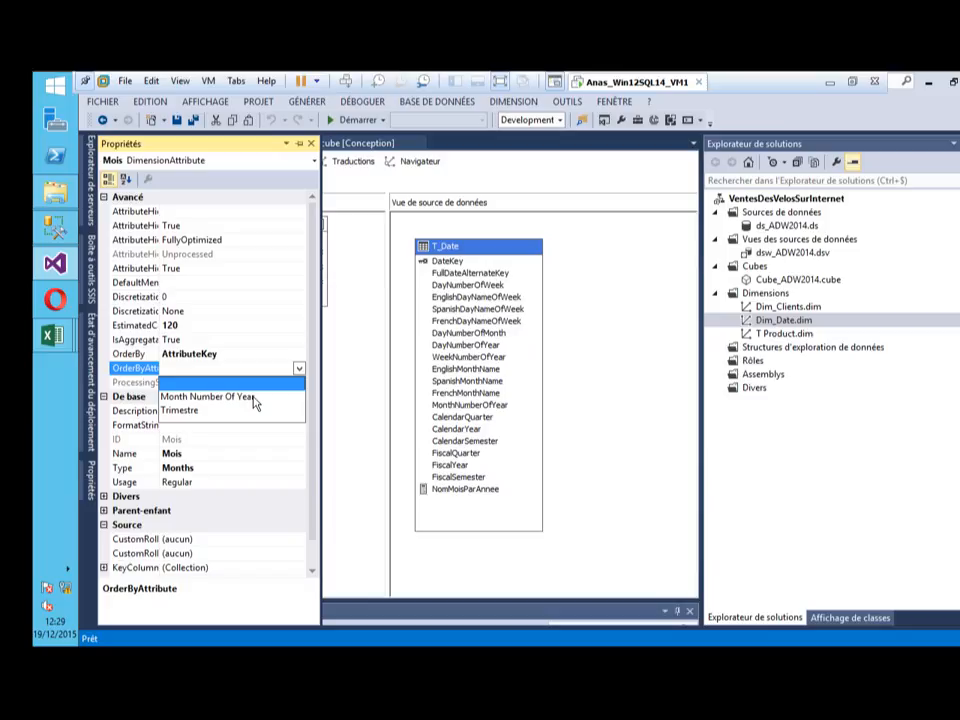
pyautogui.click(253, 397)
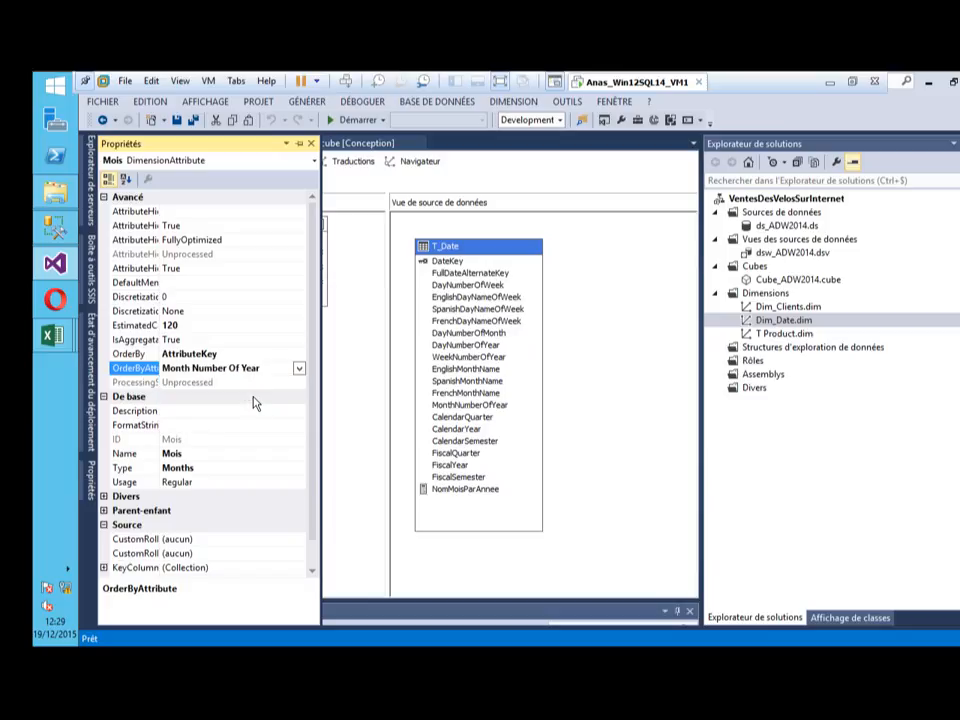
pyautogui.click(193, 120)
# Redeploy the project over the existing localhost database and run a full process of the Dim_Date dimension
pyautogui.click(420, 161)
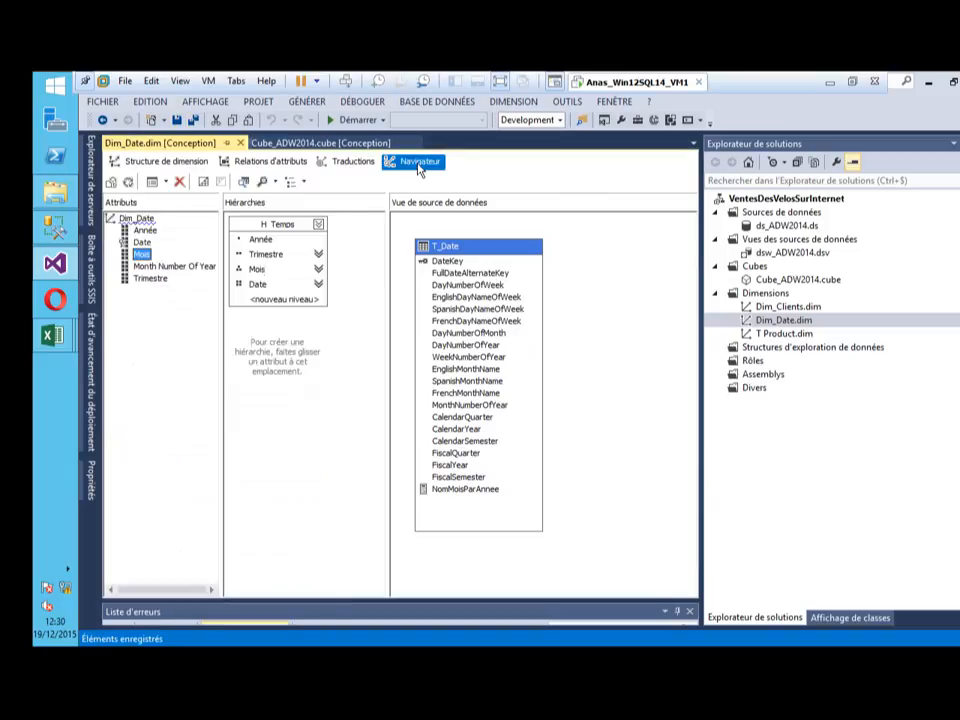
pyautogui.click(149, 183)
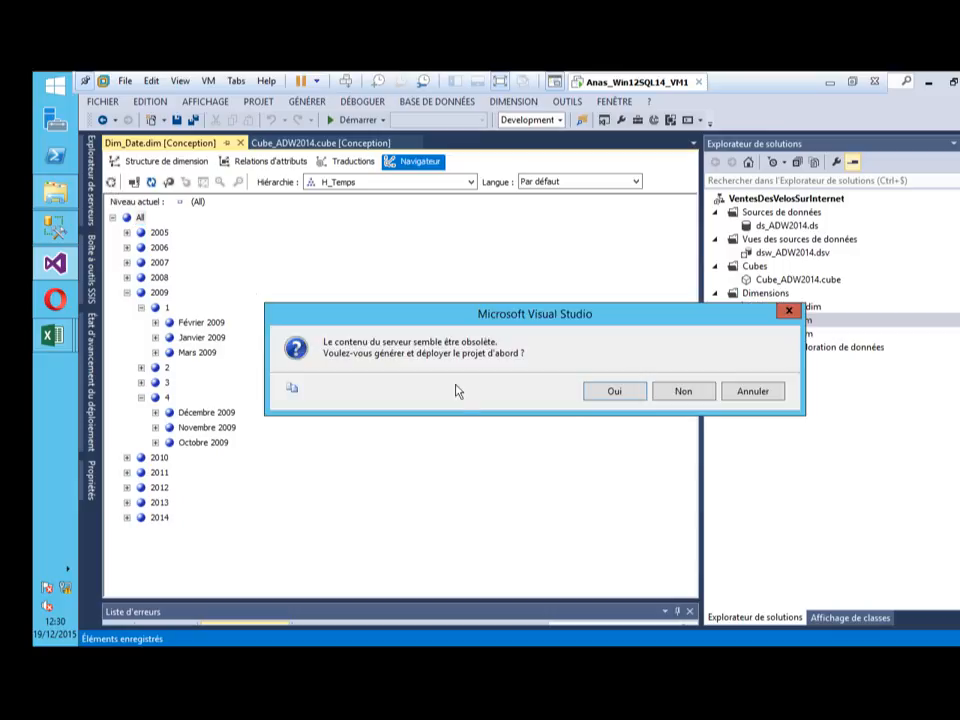
pyautogui.click(612, 390)
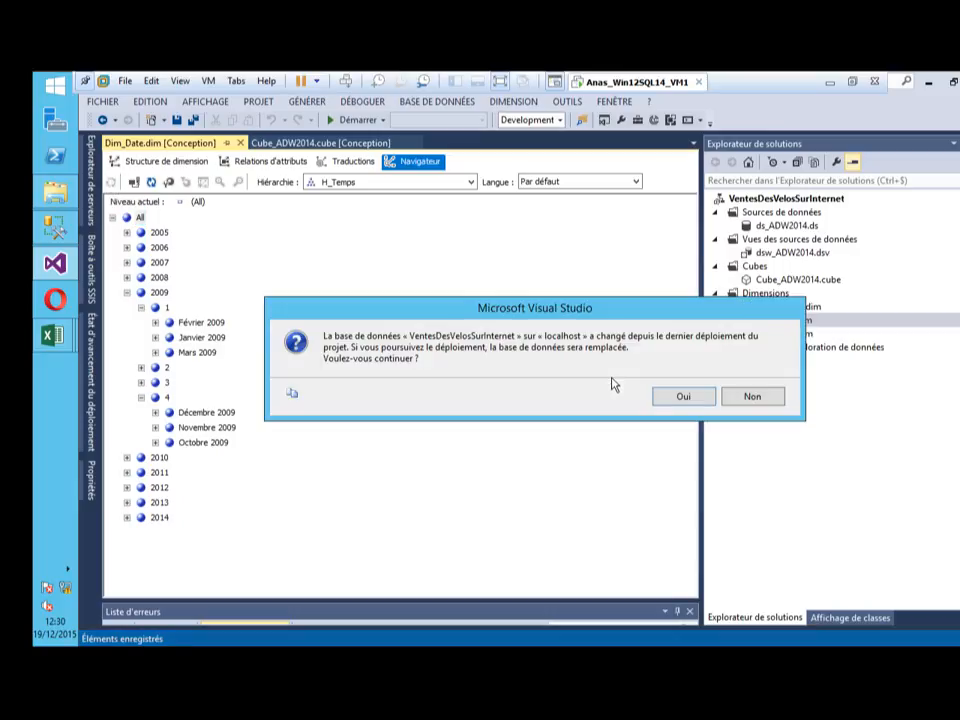
pyautogui.click(681, 397)
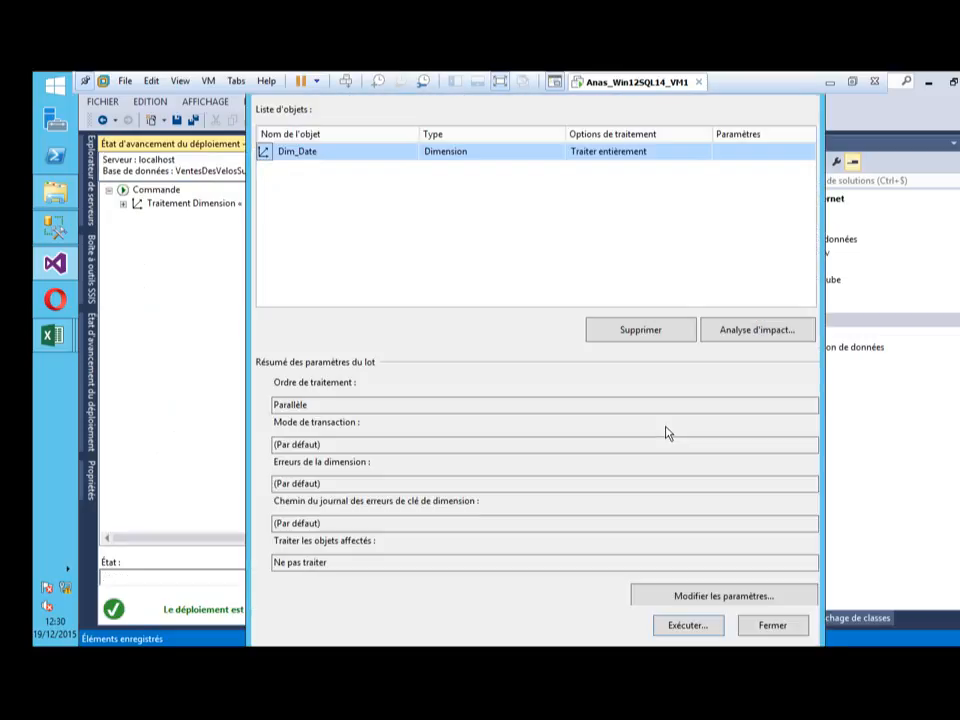
pyautogui.click(689, 626)
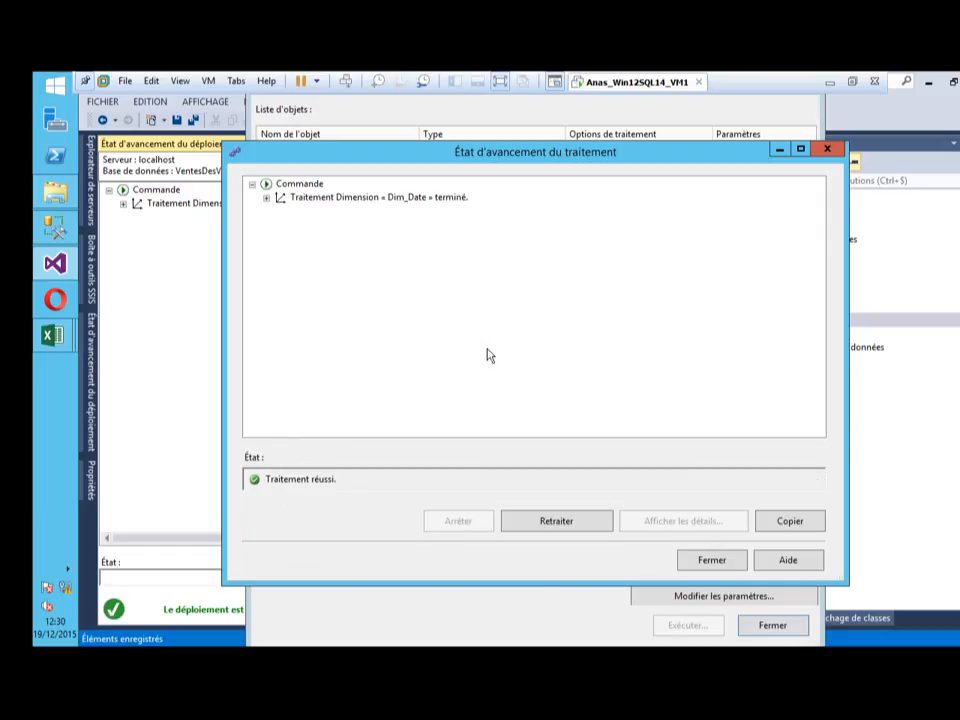
pyautogui.click(704, 561)
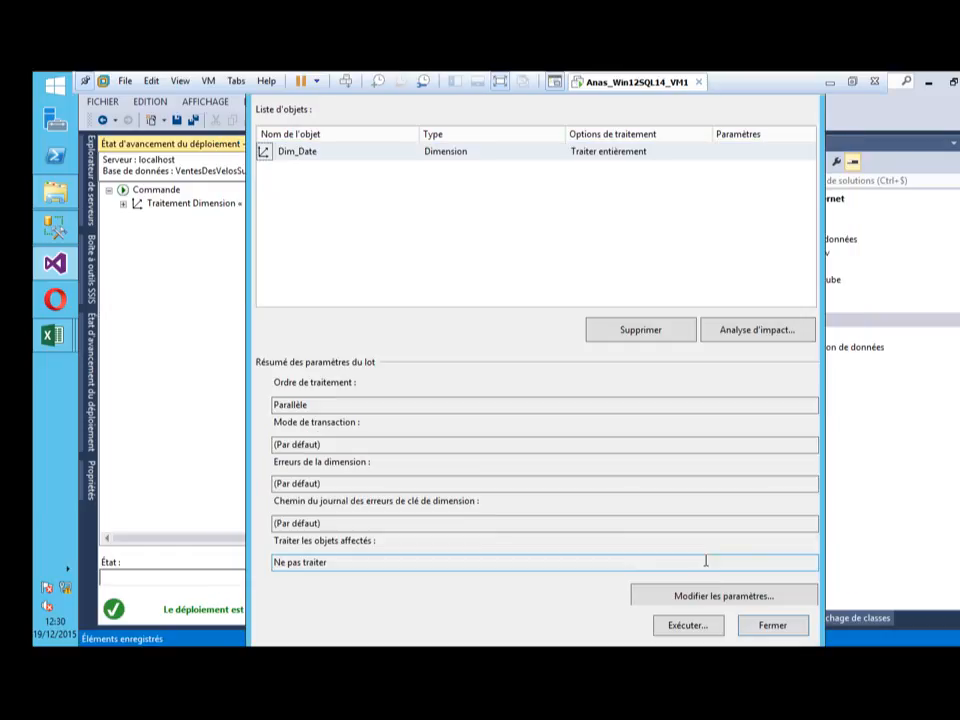
pyautogui.click(770, 625)
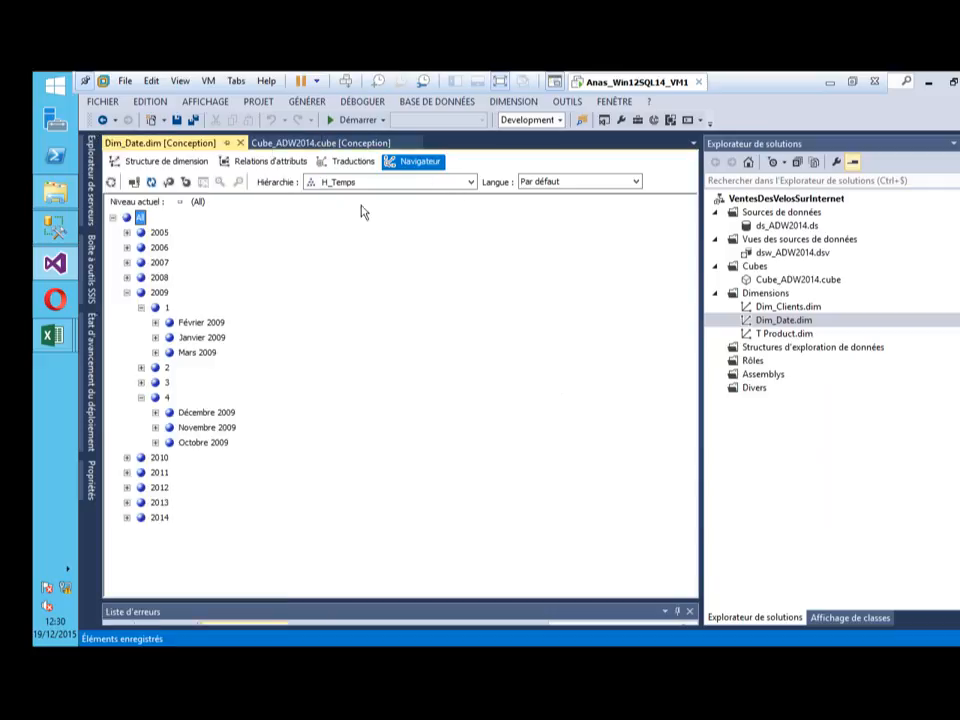
# Reconnect the H_Temps hierarchy browser and check the order of the months in quarters 1 and 4 of 2005
pyautogui.click(133, 182)
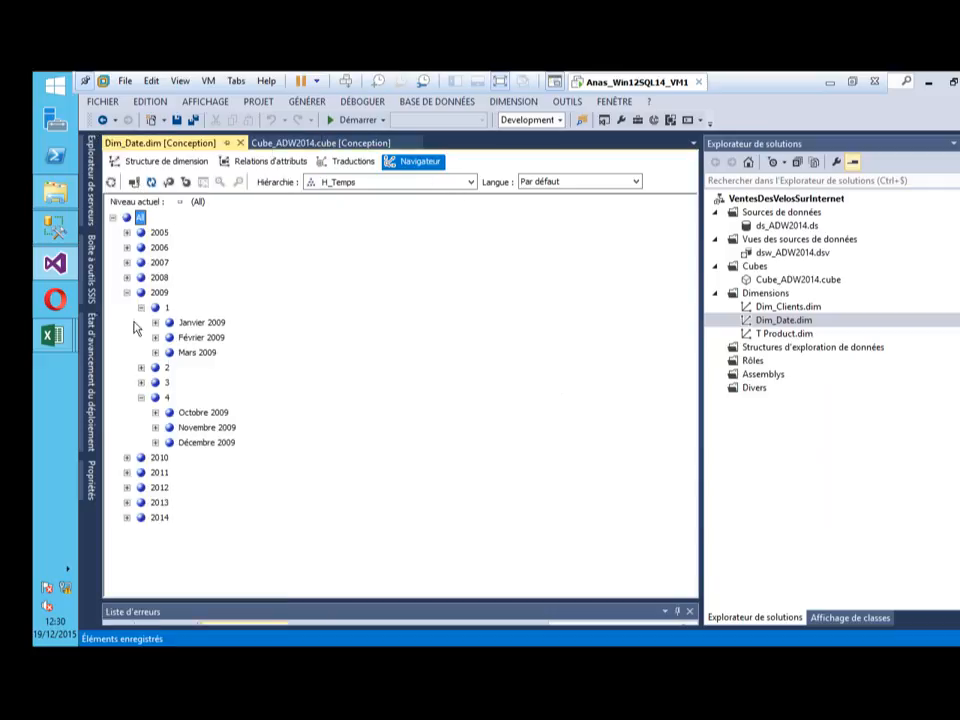
pyautogui.click(127, 293)
pyautogui.click(113, 217)
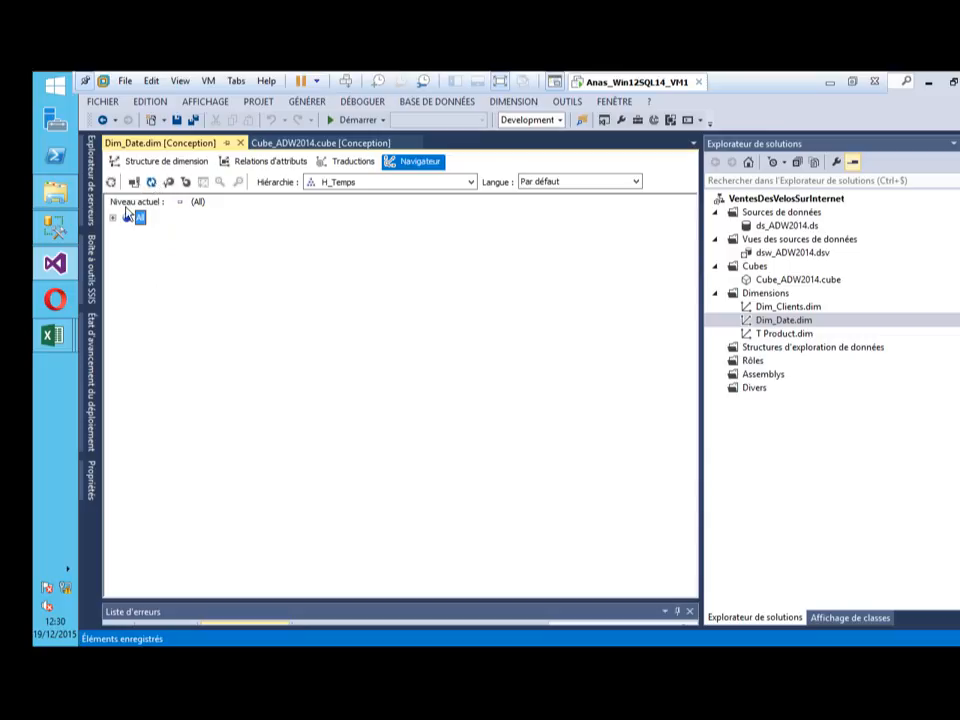
pyautogui.click(113, 217)
pyautogui.click(127, 232)
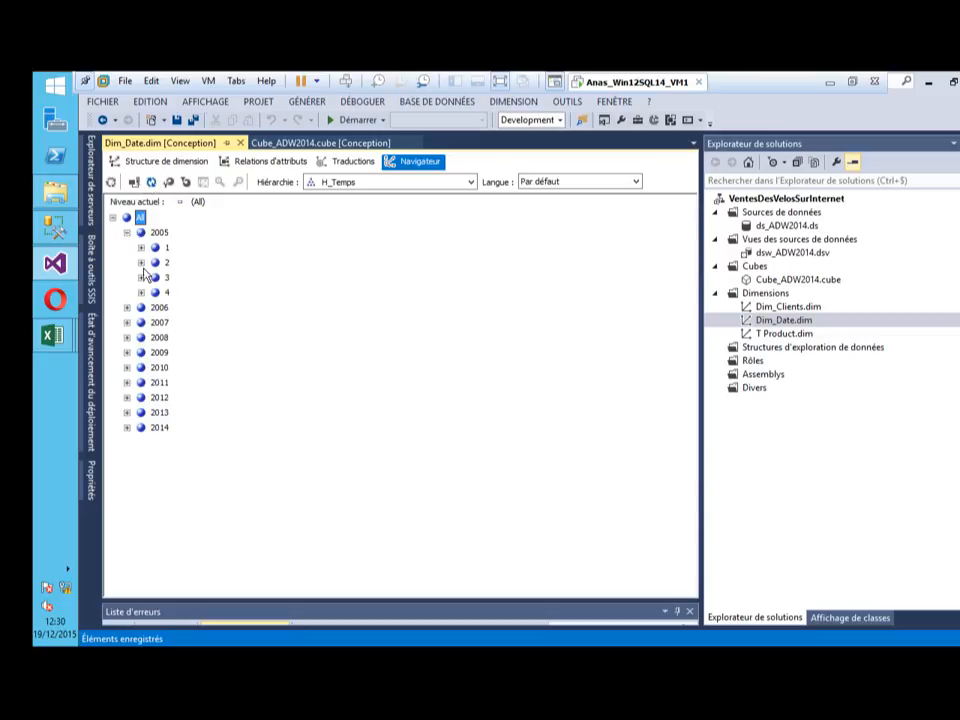
pyautogui.click(141, 247)
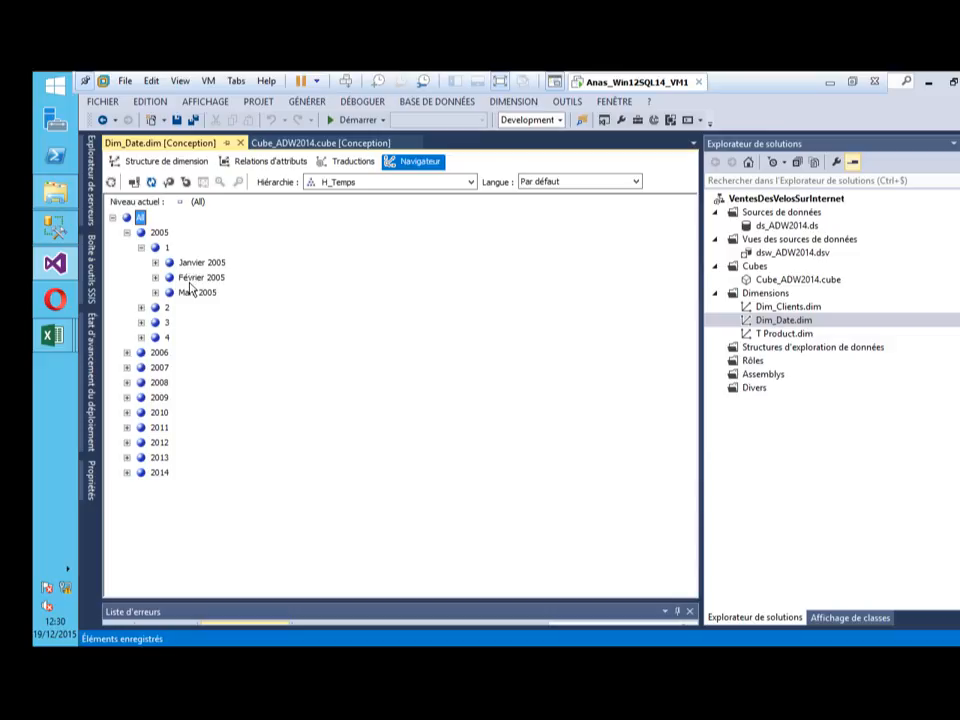
pyautogui.click(141, 337)
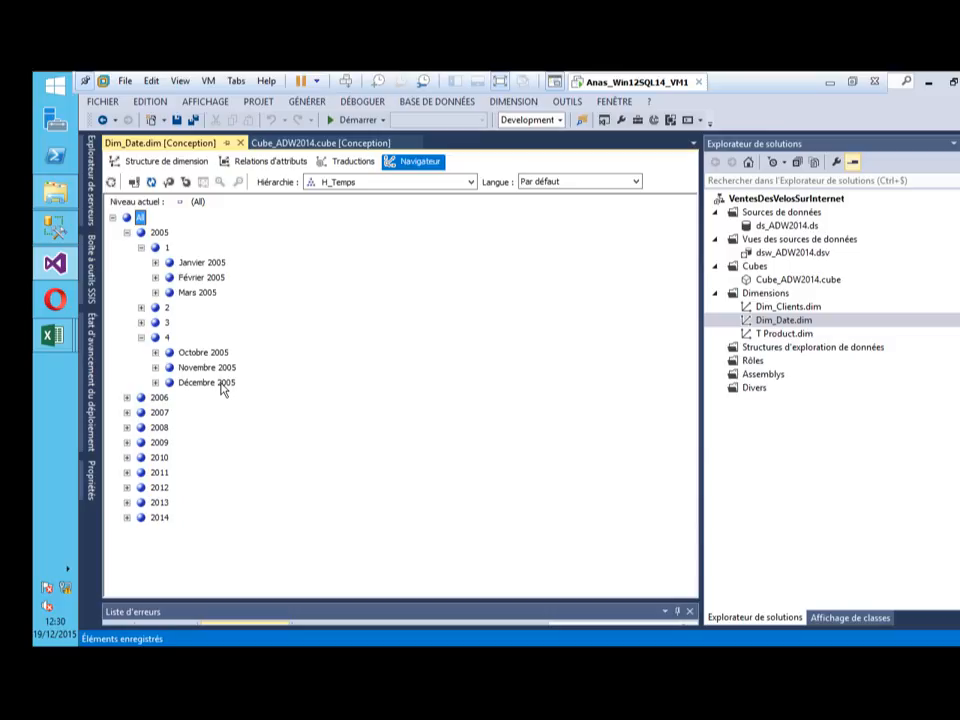
# Review the attribute relationship from Mois to Month Number Of Year and close the Dim_Date designer
pyautogui.click(275, 162)
pyautogui.click(252, 237)
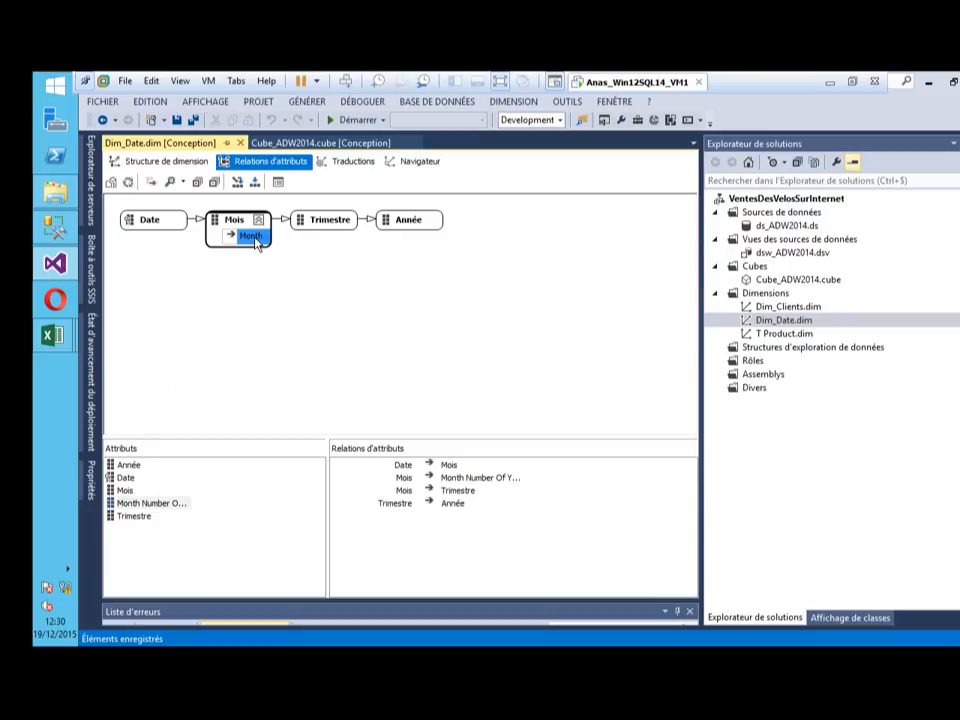
pyautogui.click(166, 162)
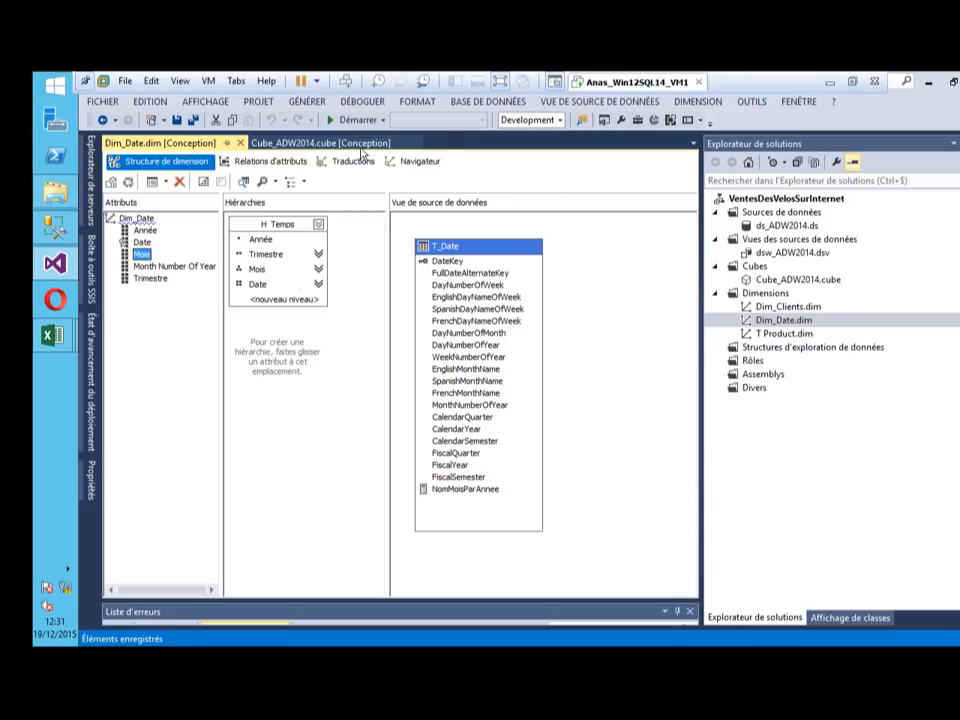
pyautogui.click(240, 143)
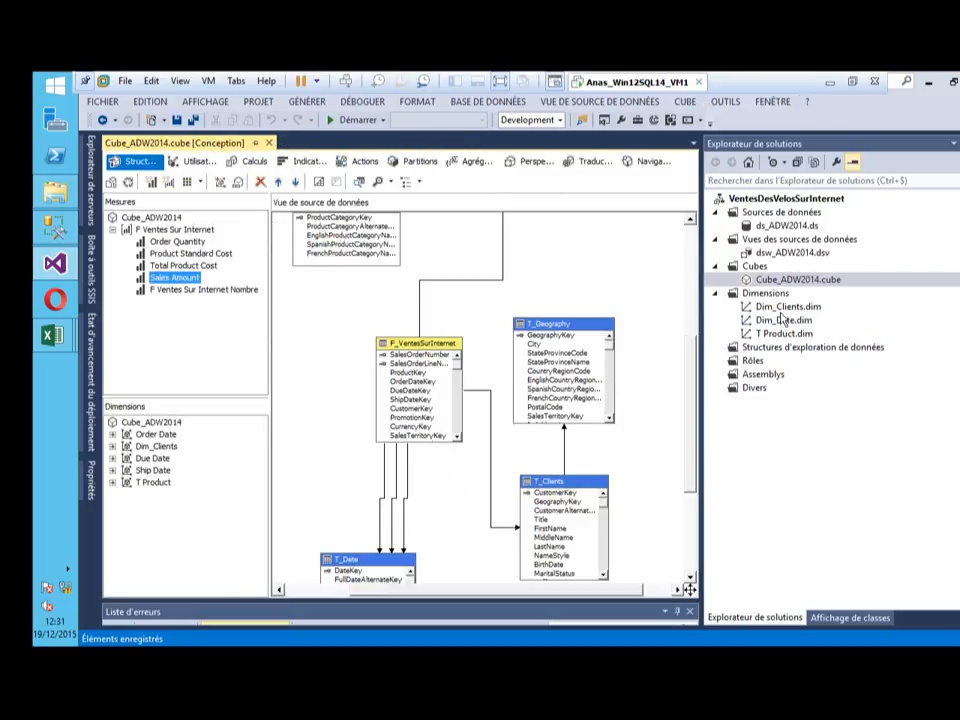
# Try to open the Dim_Clients dimension, restart the stopped program and reopen the recent VentesDesVelosSurInternet project
pyautogui.click(788, 307)
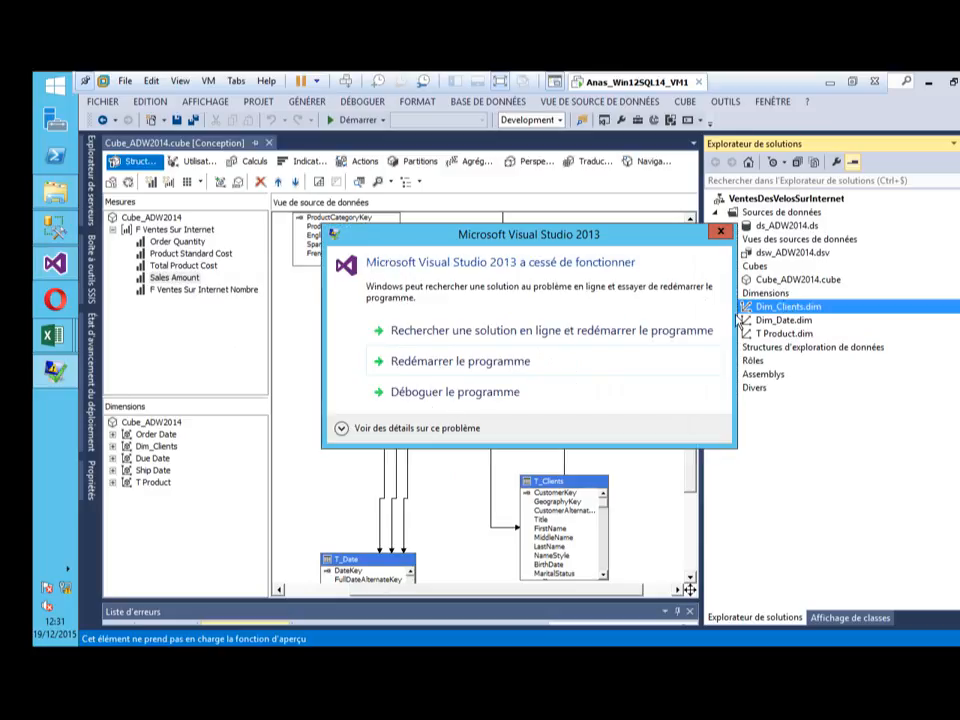
pyautogui.click(543, 364)
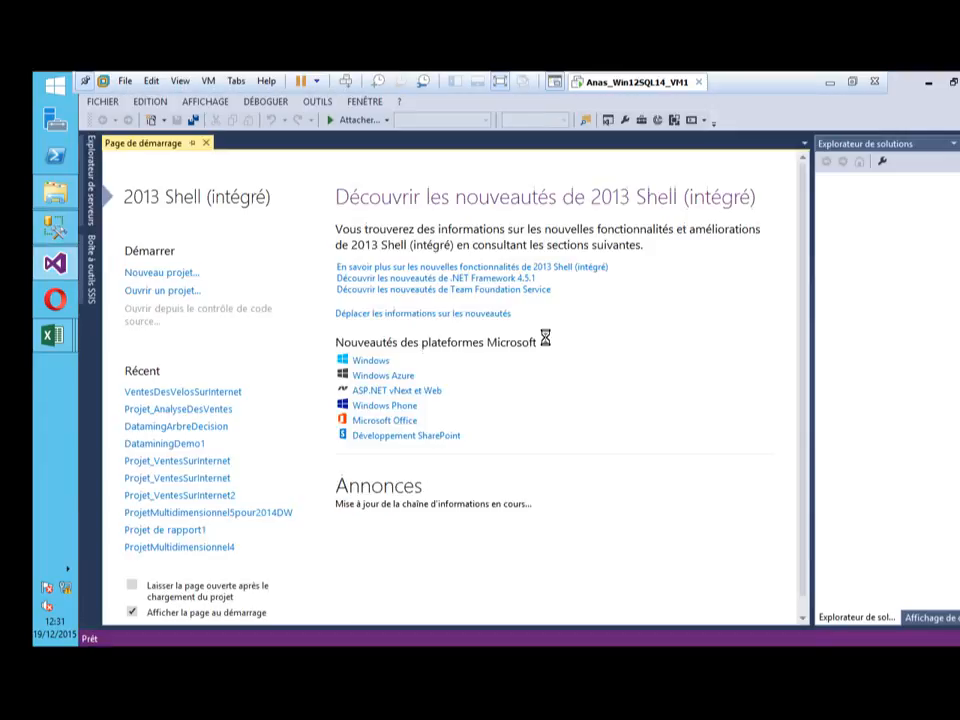
pyautogui.click(222, 391)
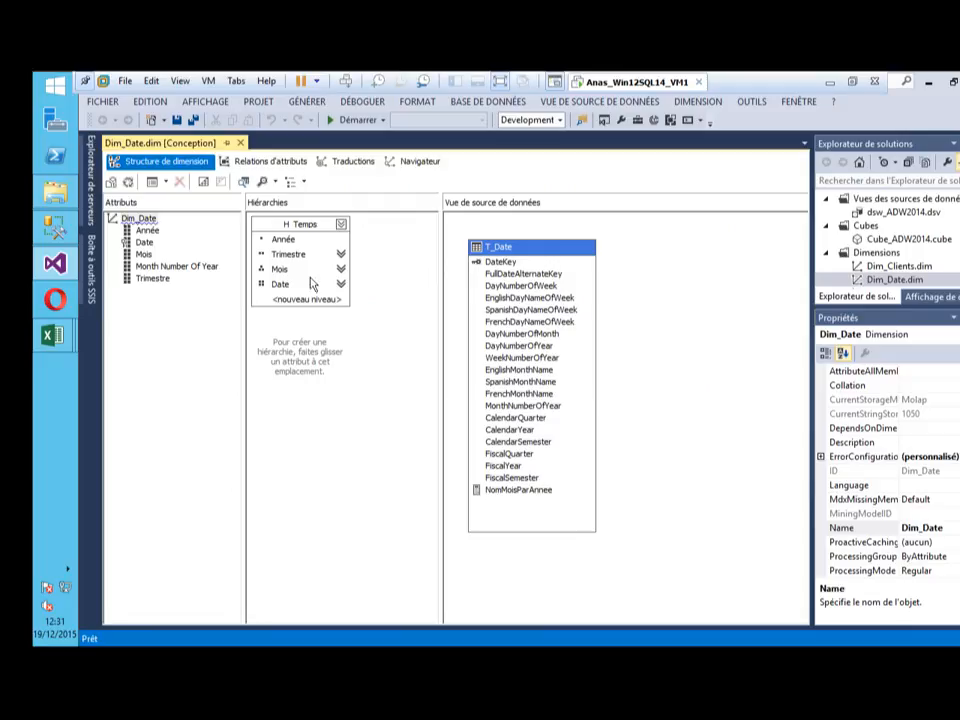
# Close the Dim_Date designer and open the Dim_Clients dimension
pyautogui.click(241, 143)
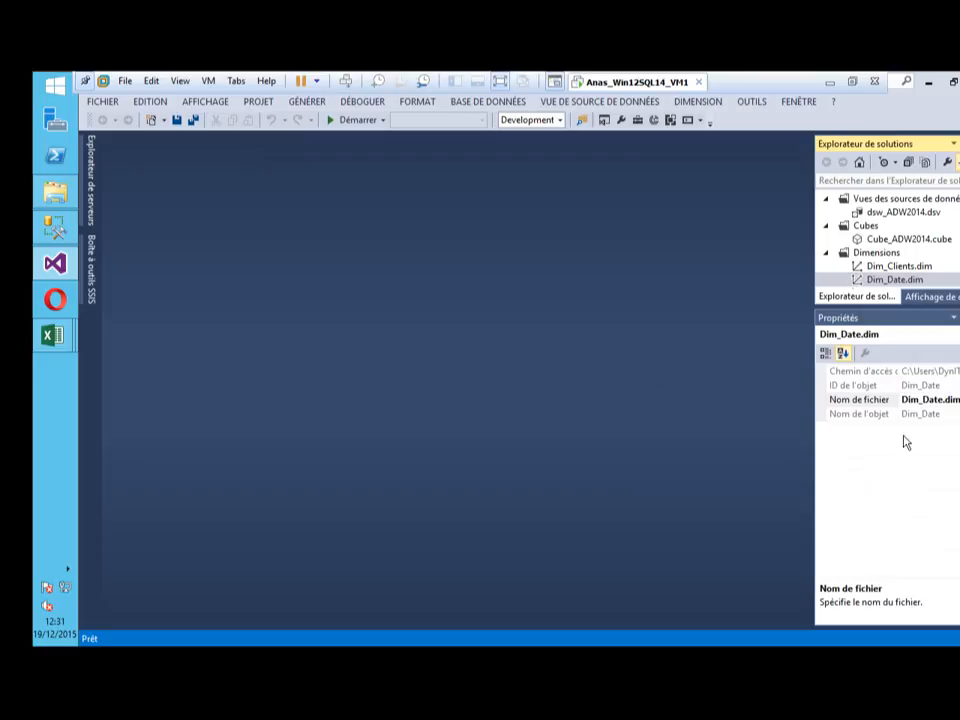
pyautogui.click(897, 267)
pyautogui.doubleClick(897, 267)
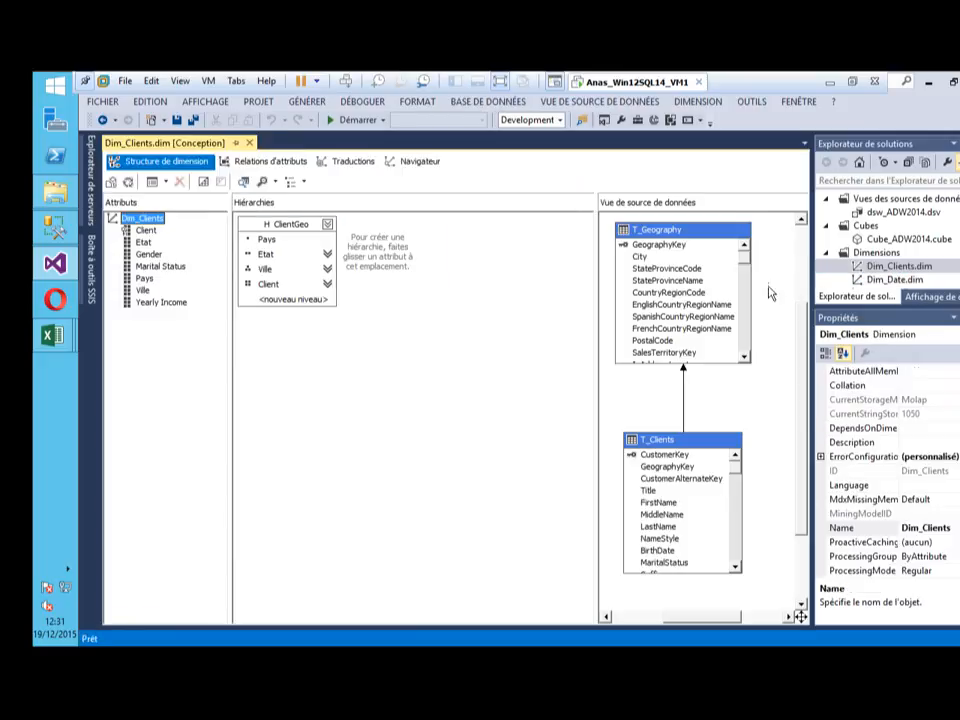
# Move and heighten the T_Clients table in the data source view and examine its MaritalStatus and YearlyIncome columns
pyautogui.moveTo(596, 304); pyautogui.dragTo(500, 306)
pyautogui.moveTo(611, 444); pyautogui.dragTo(682, 395)
pyautogui.moveTo(656, 532); pyautogui.dragTo(661, 597)
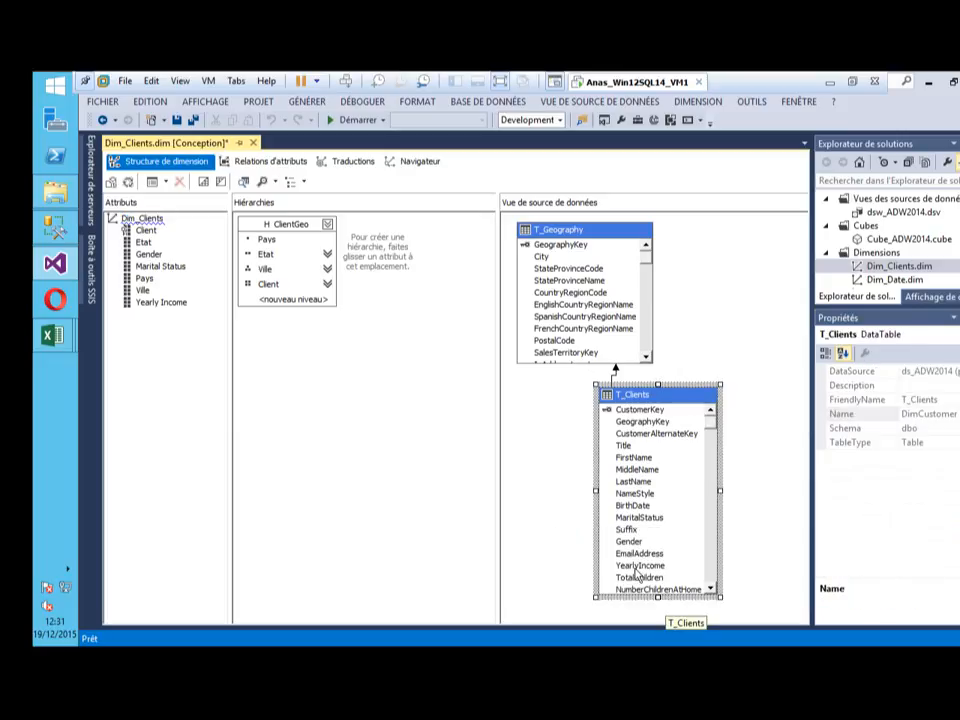
pyautogui.click(632, 518)
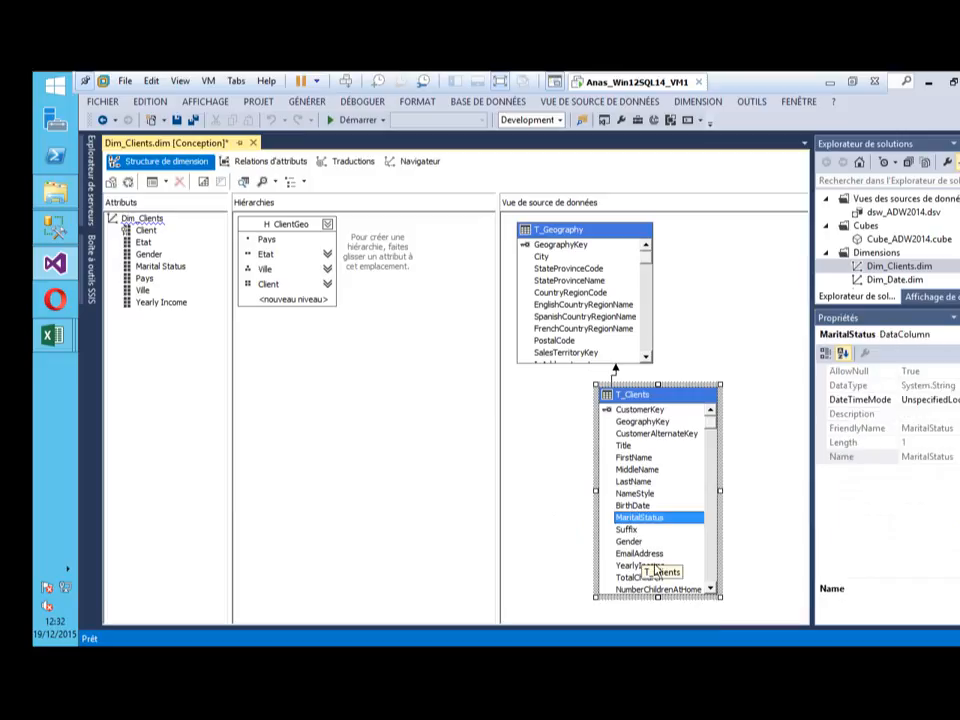
pyautogui.click(638, 566)
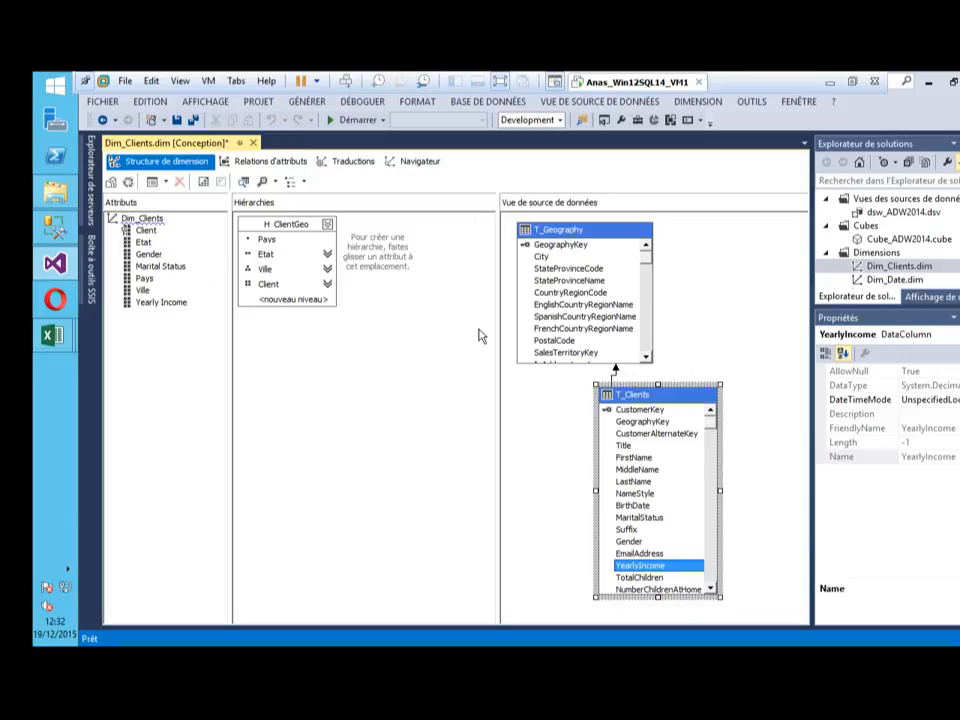
pyautogui.moveTo(497, 334); pyautogui.dragTo(565, 338)
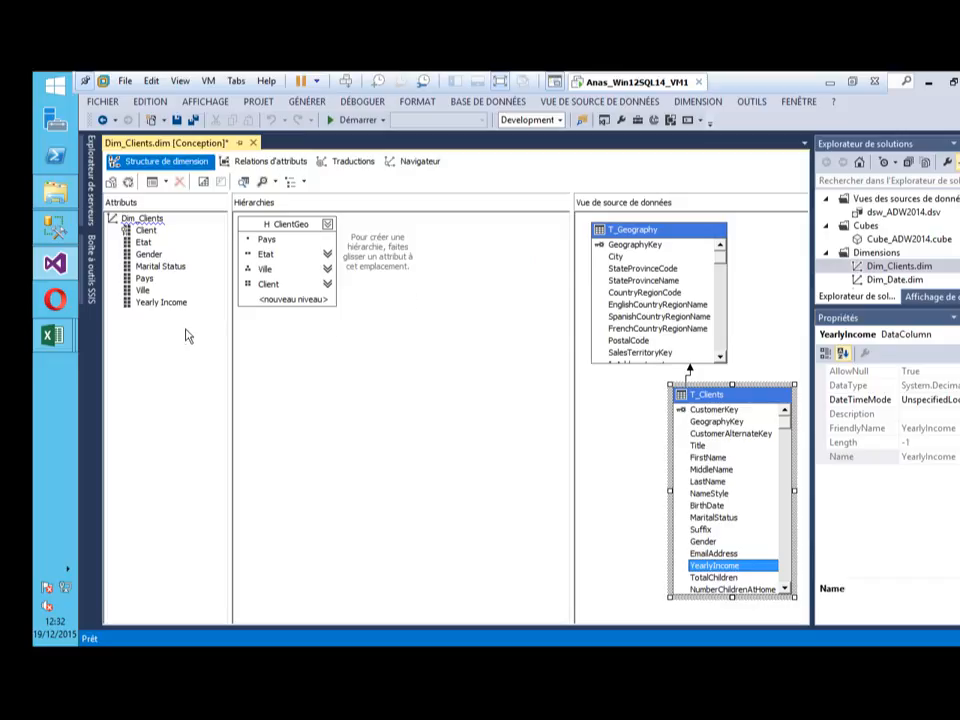
# Create a second hierarchy in Dim_Clients with the levels Yearly Income, Marital Status and Gender, in that order
pyautogui.moveTo(160, 302); pyautogui.dragTo(385, 255)
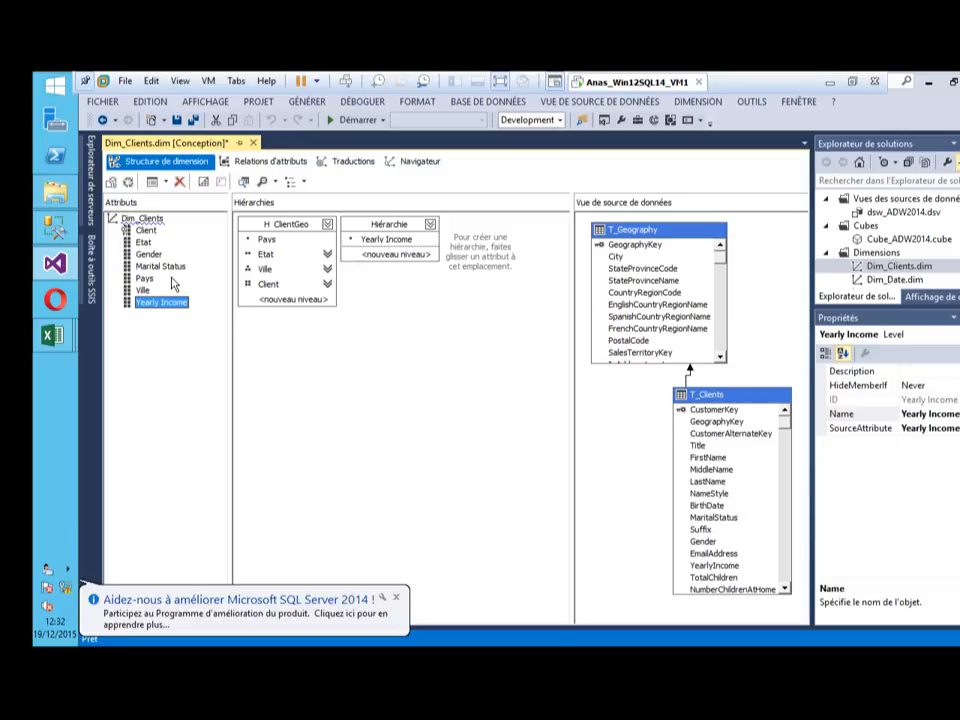
pyautogui.moveTo(168, 267); pyautogui.dragTo(385, 256)
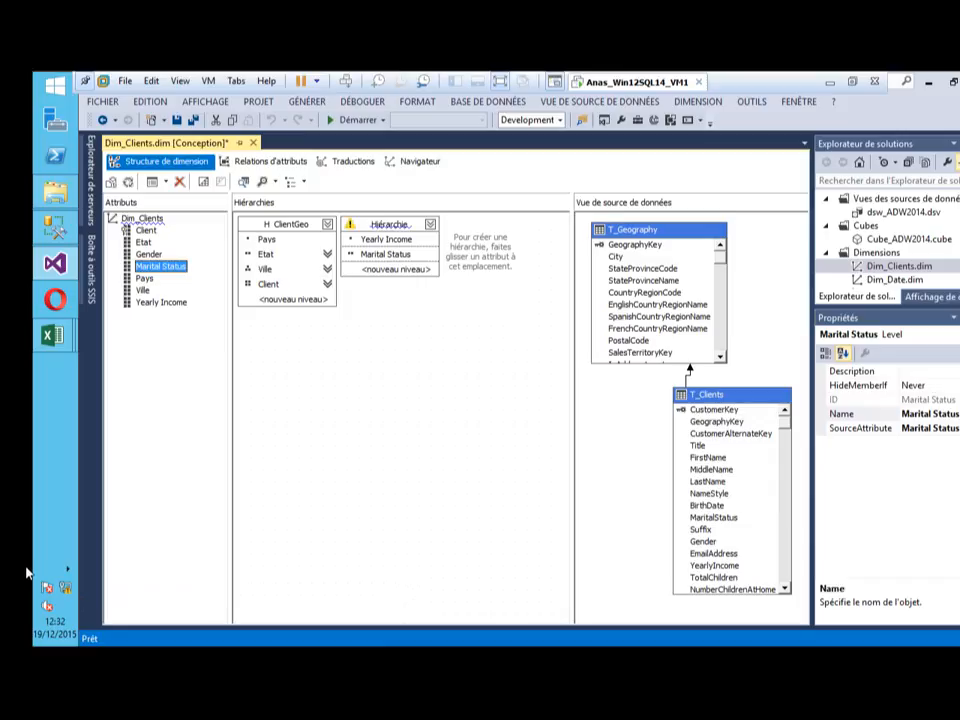
pyautogui.moveTo(148, 254); pyautogui.dragTo(367, 277)
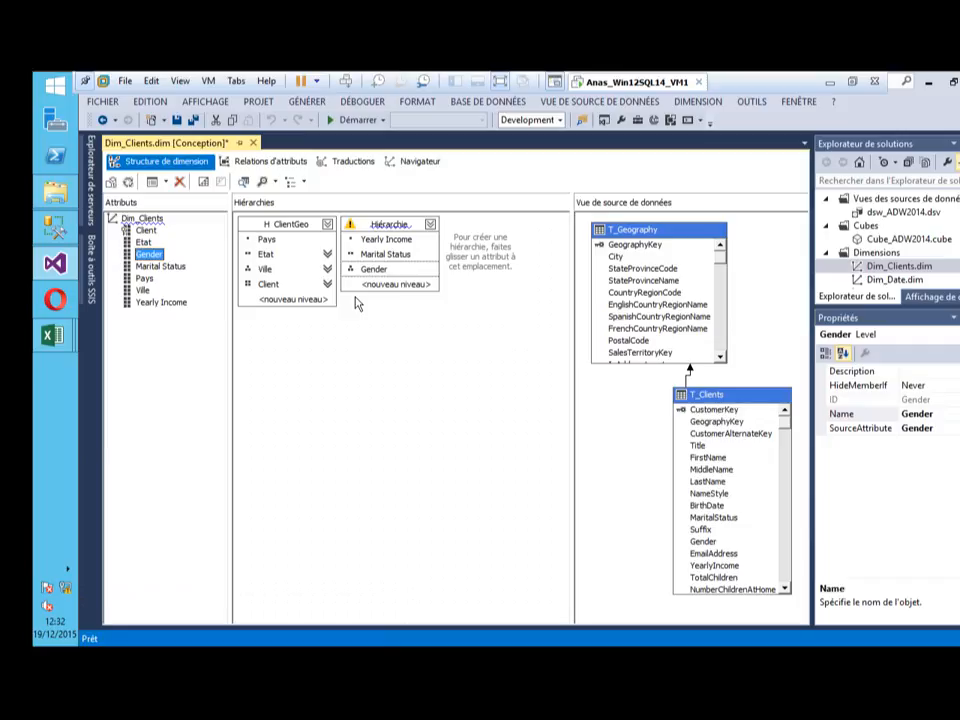
# Rename the new hierarchy with the Yearly Income, Marital Status and Gender levels as H_ClientStatut
pyautogui.click(386, 228)
pyautogui.rightClick(386, 228)
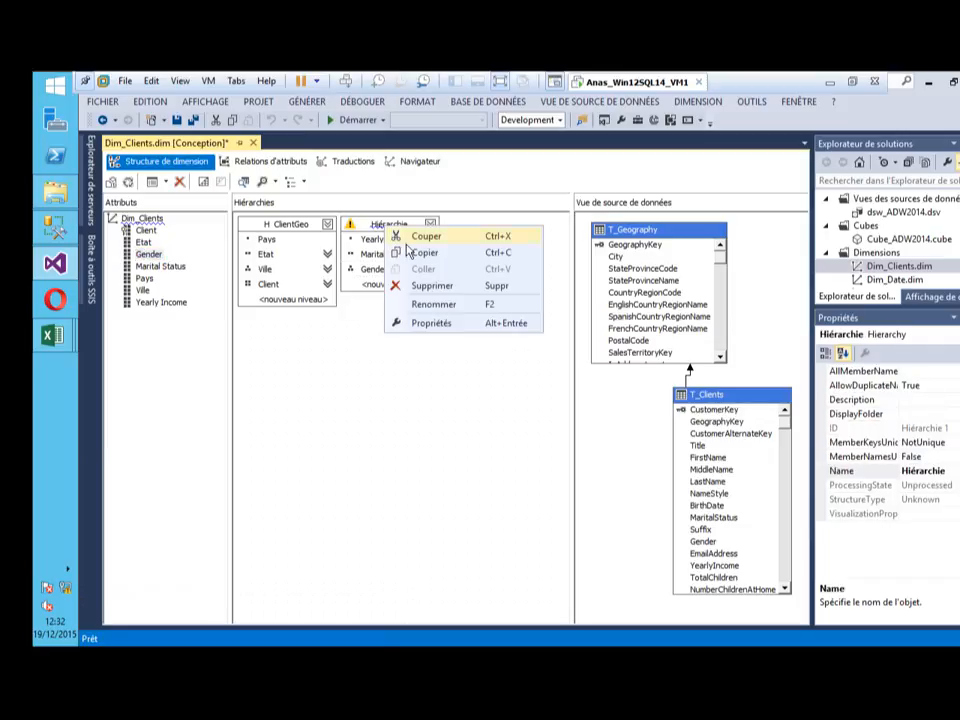
pyautogui.click(429, 302)
pyautogui.click(390, 224)
pyautogui.moveTo(390, 224); pyautogui.dragTo(350, 224)
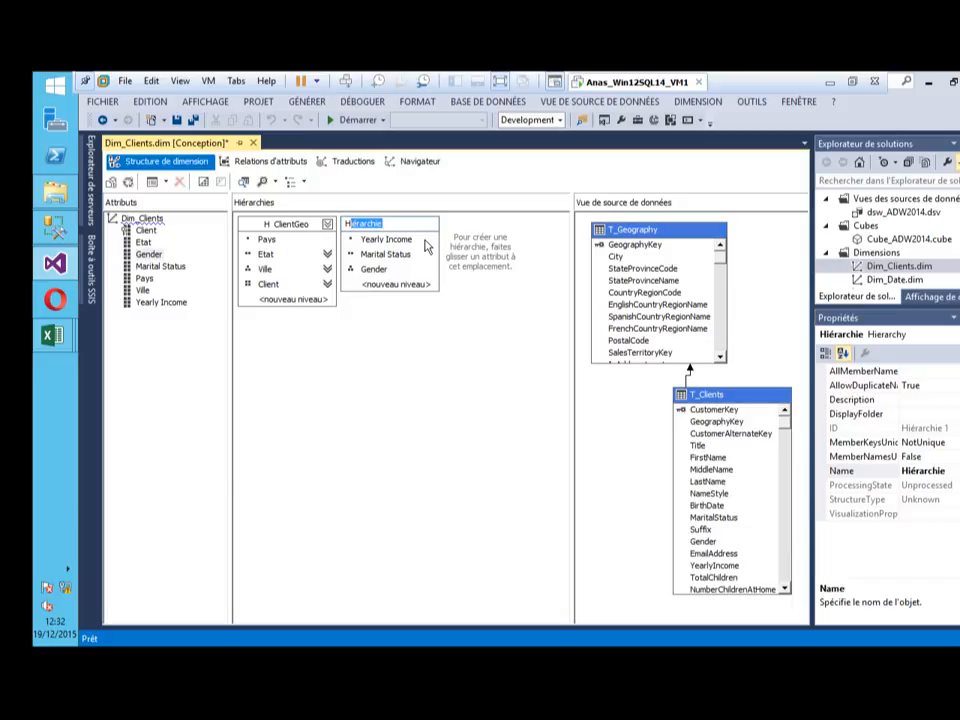
pyautogui.write('_Statut')
pyautogui.press('BackSpace')
pyautogui.press('BackSpace')
pyautogui.press('BackSpace')
pyautogui.press('BackSpace')
pyautogui.press('BackSpace')
pyautogui.press('BackSpace')
pyautogui.press('BackSpace')
pyautogui.press('BackSpace')
pyautogui.write('ClientStatut')
pyautogui.click(439, 328)
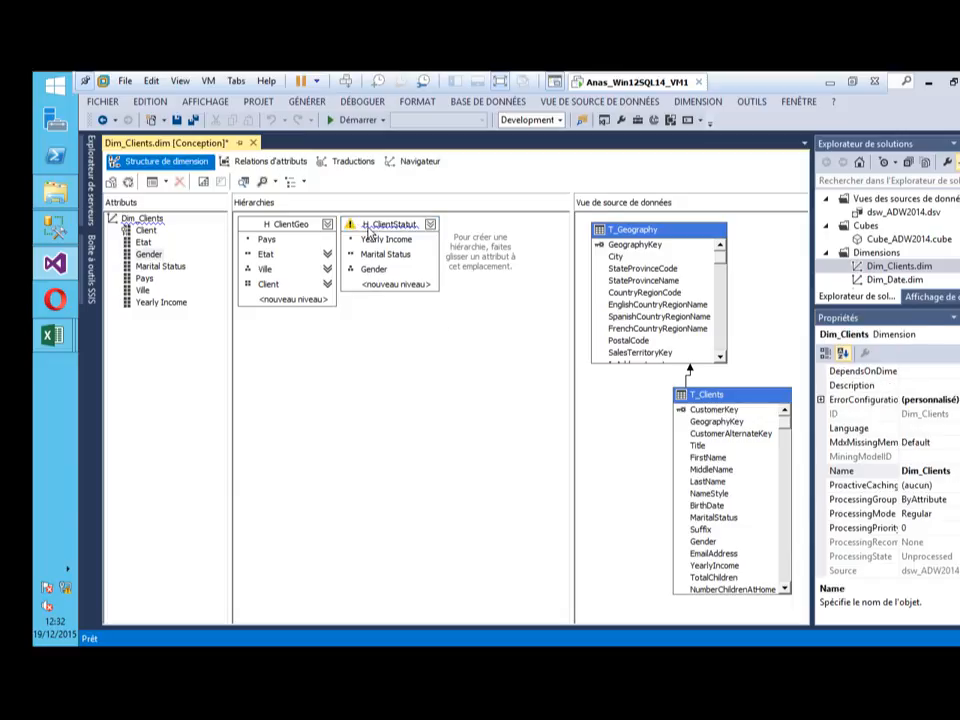
# Build and deploy the project with the H_ClientStatut hierarchy, and process the Dim_Clients dimension with the update option
pyautogui.moveTo(351, 231)
pyautogui.click(368, 229)
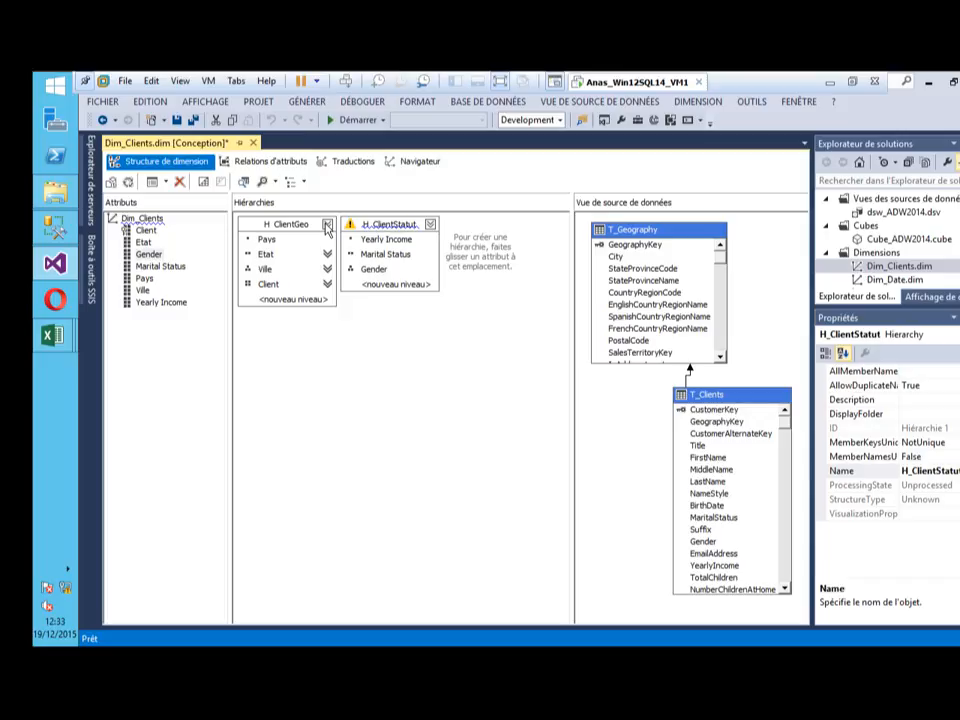
pyautogui.click(116, 179)
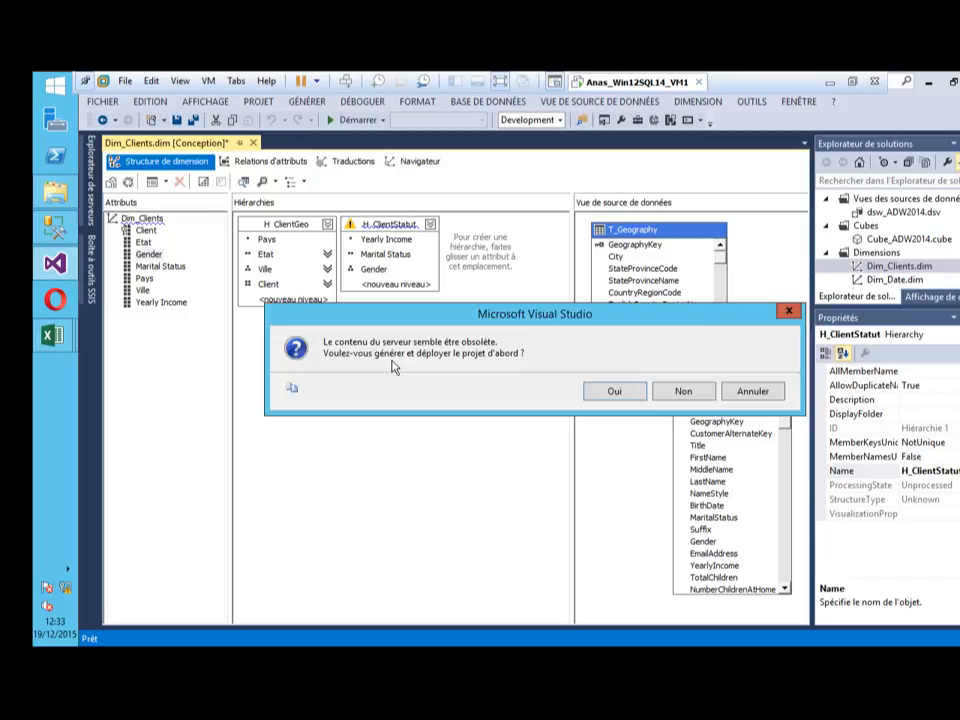
pyautogui.click(612, 391)
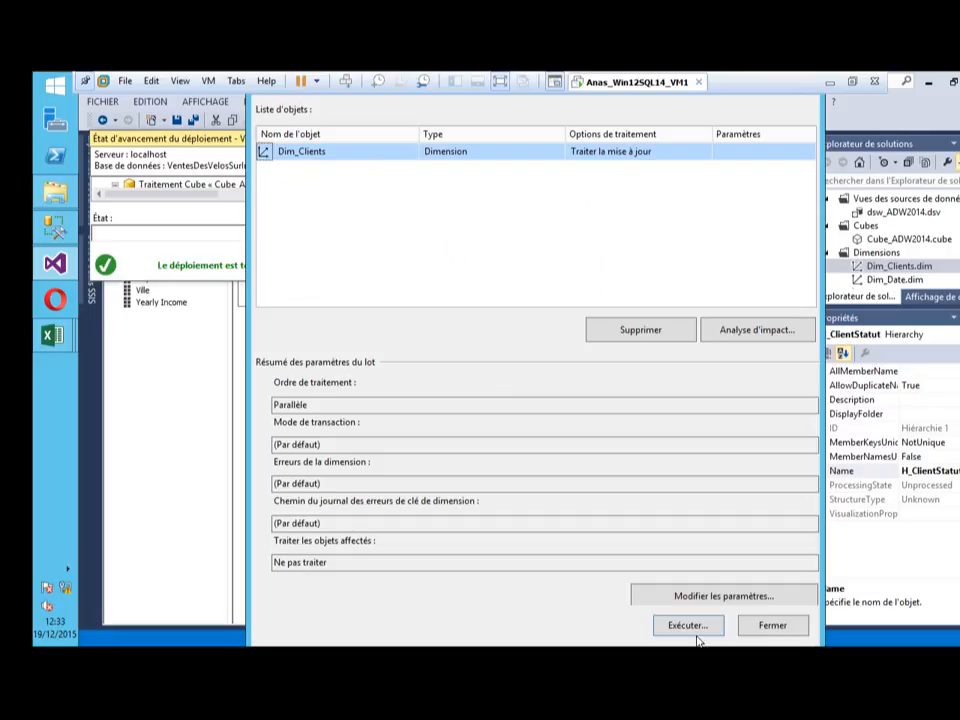
pyautogui.click(688, 626)
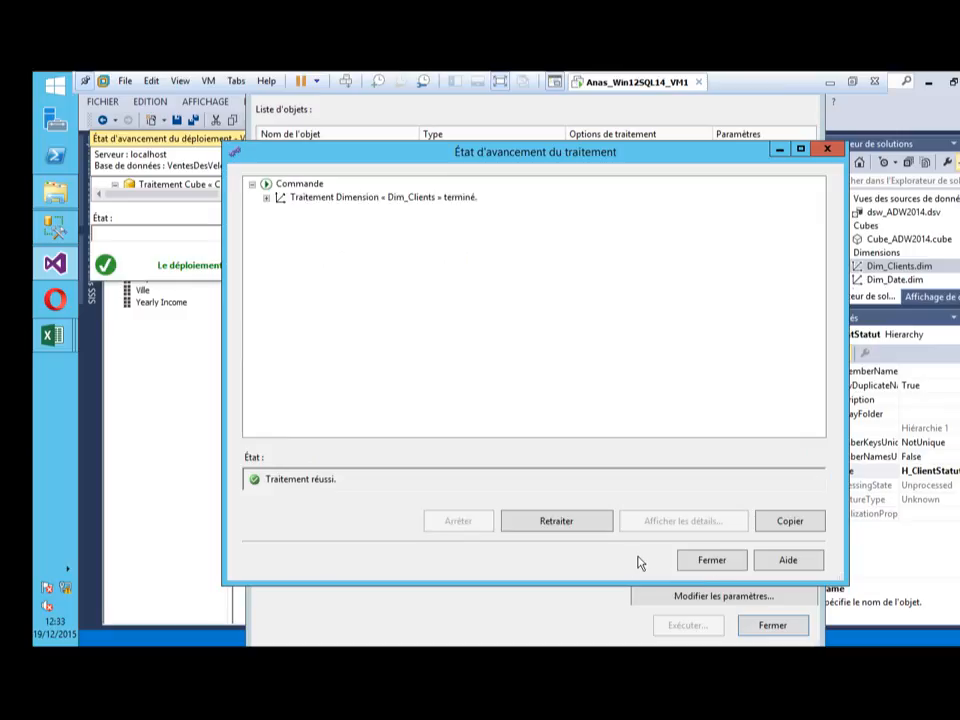
pyautogui.click(712, 560)
pyautogui.click(772, 625)
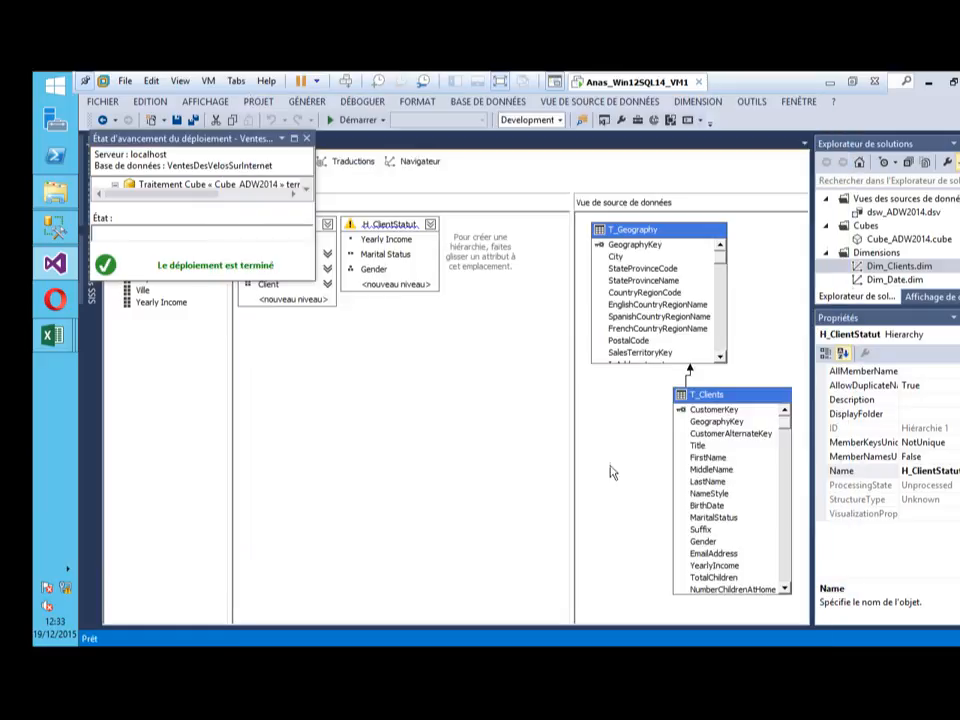
# Browse the members of the H_ClientStatut hierarchy down to the genders under income 10000 and marital status M
pyautogui.click(420, 161)
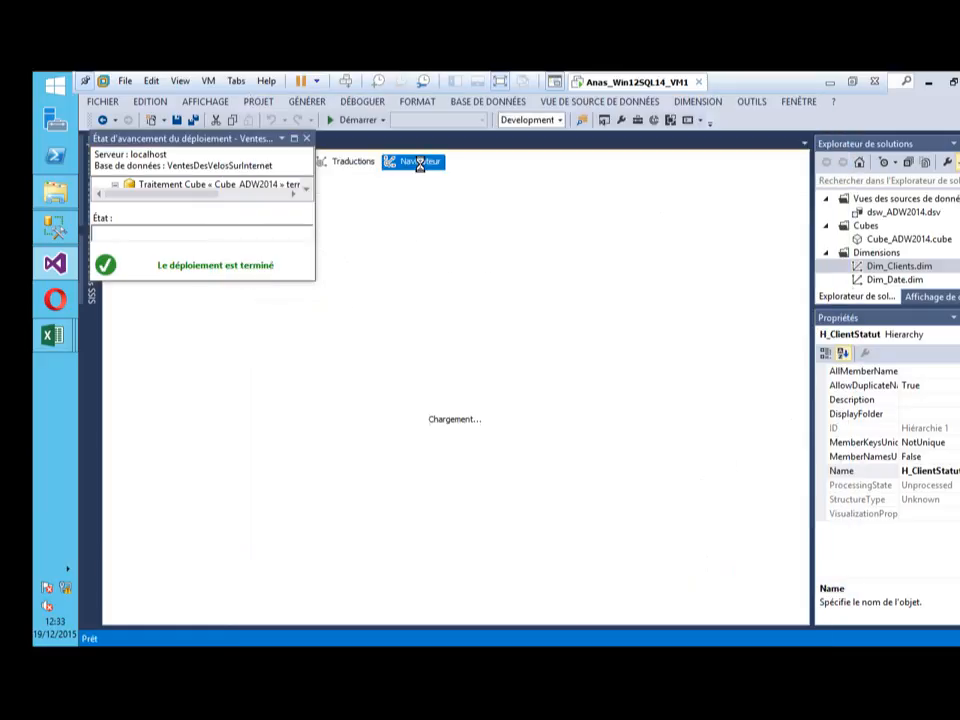
pyautogui.click(306, 138)
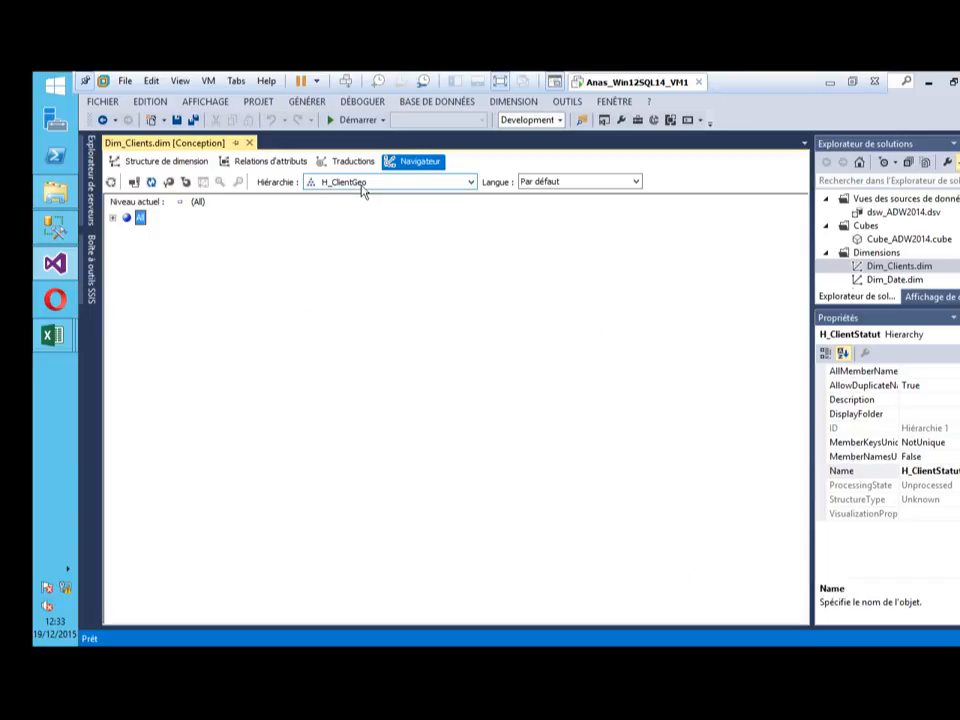
pyautogui.click(363, 190)
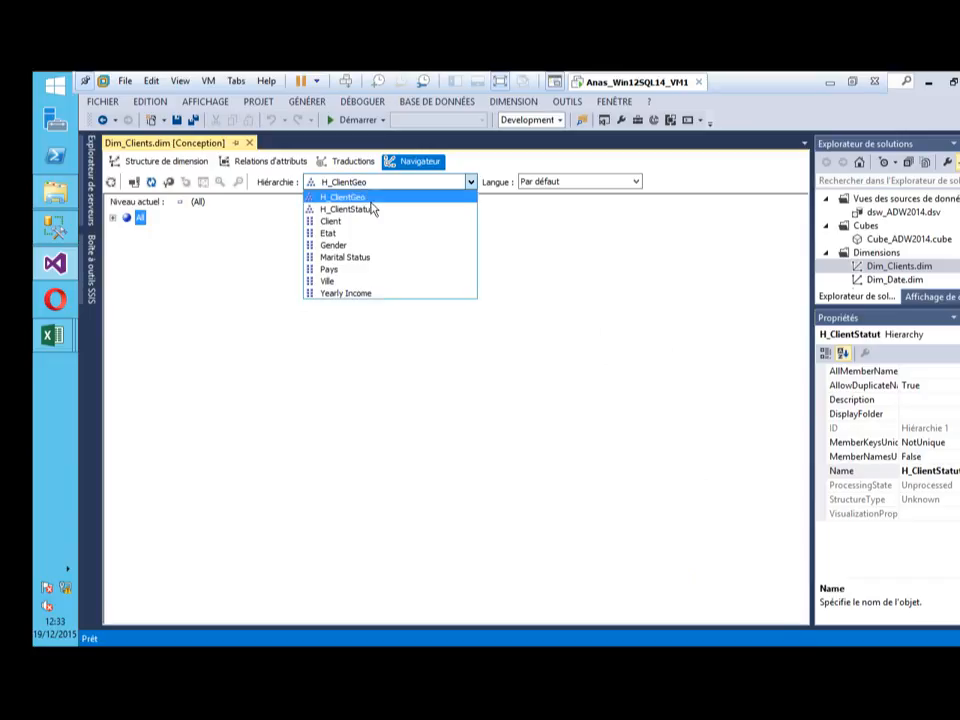
pyautogui.click(373, 217)
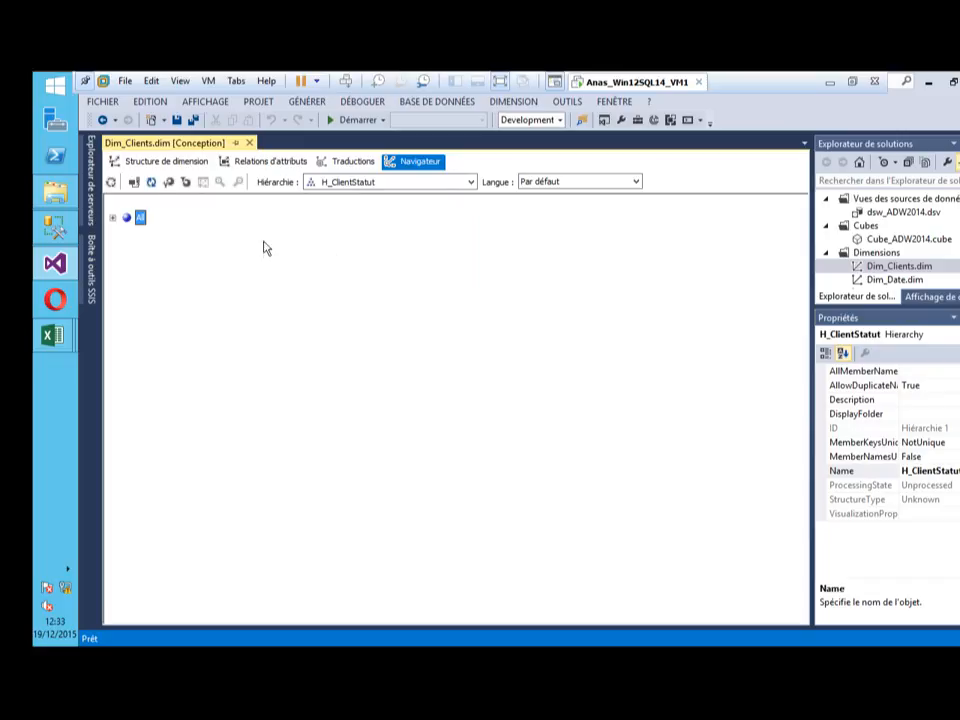
pyautogui.click(113, 217)
pyautogui.click(126, 232)
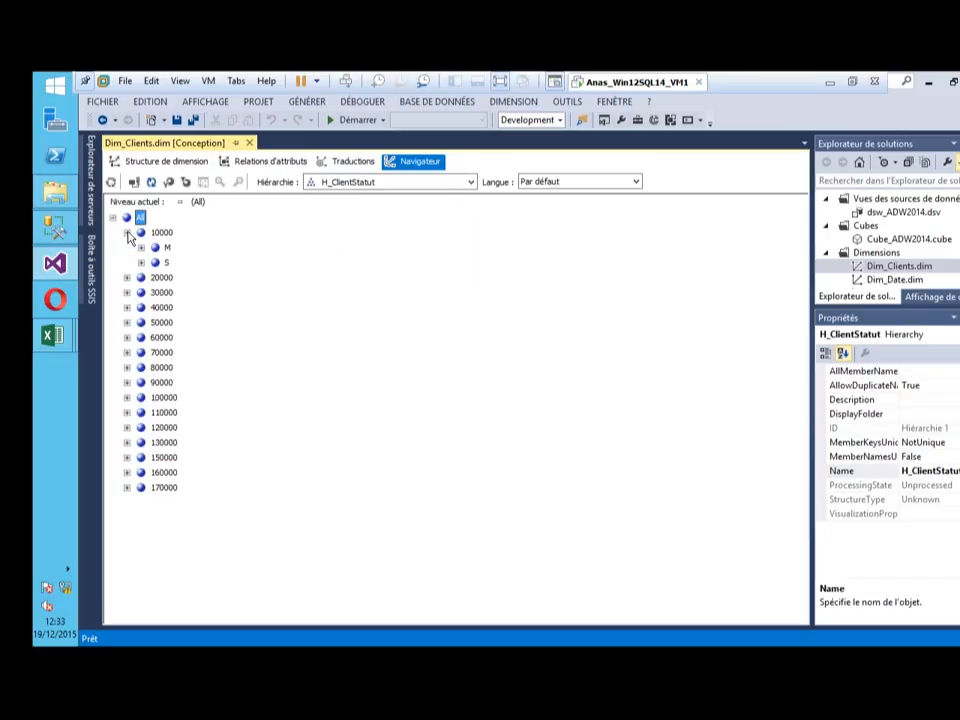
pyautogui.click(141, 247)
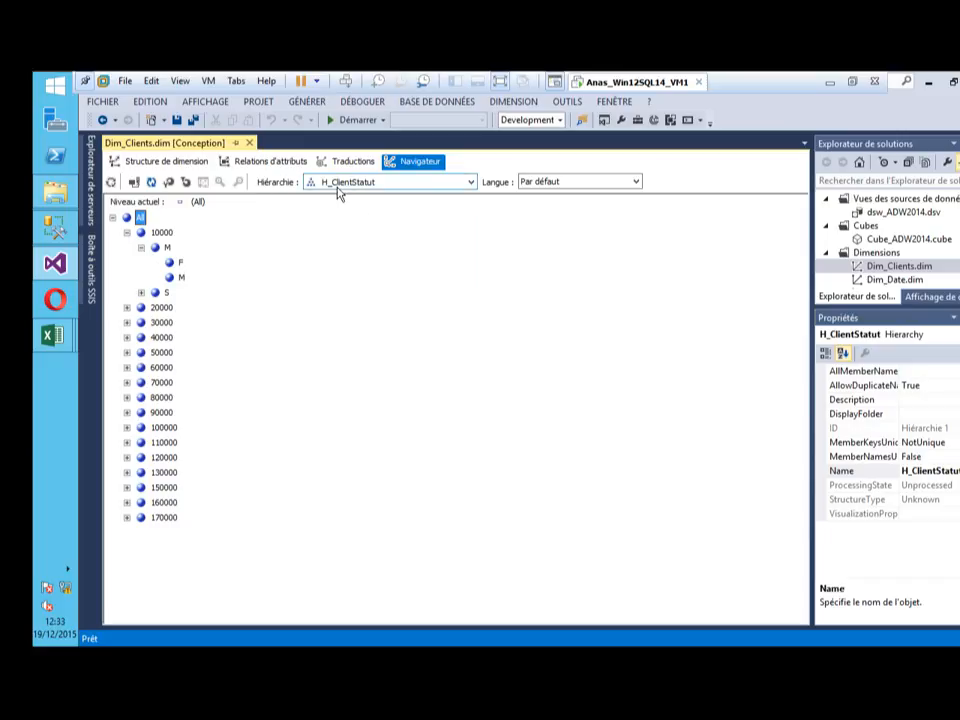
pyautogui.click(166, 161)
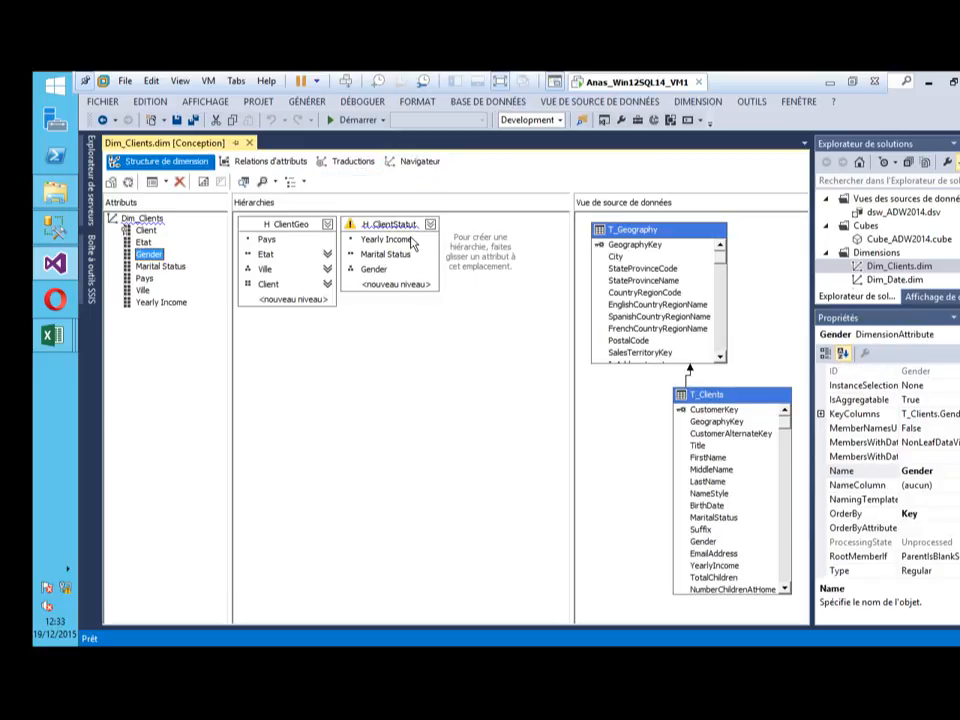
pyautogui.click(420, 165)
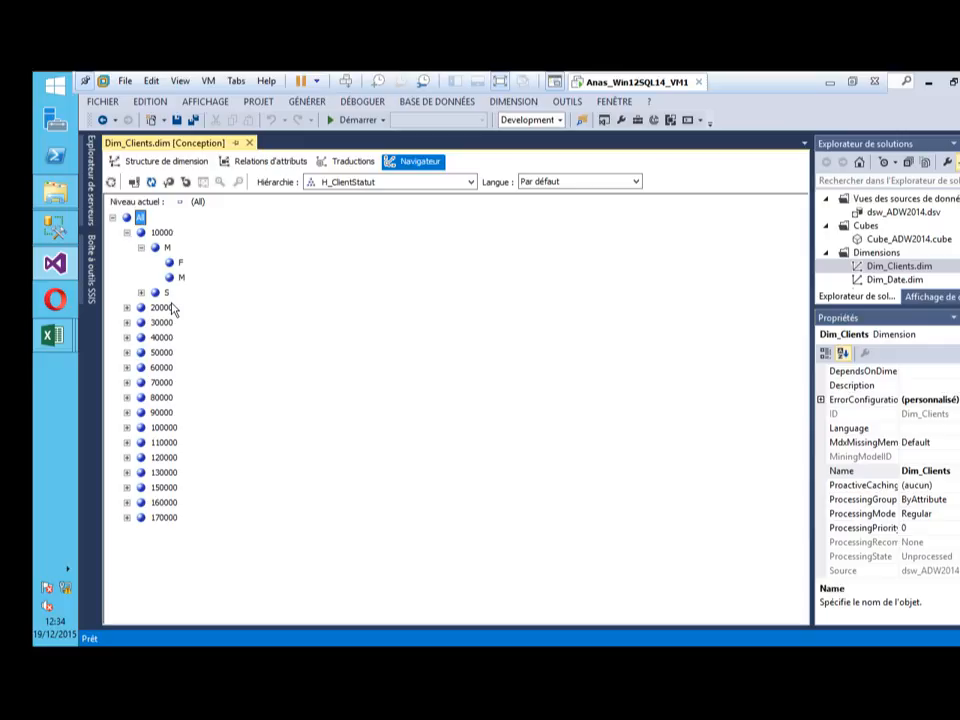
# Show the full property list of the Yearly Income attribute of Dim_Clients in a widened Properties window
pyautogui.click(168, 164)
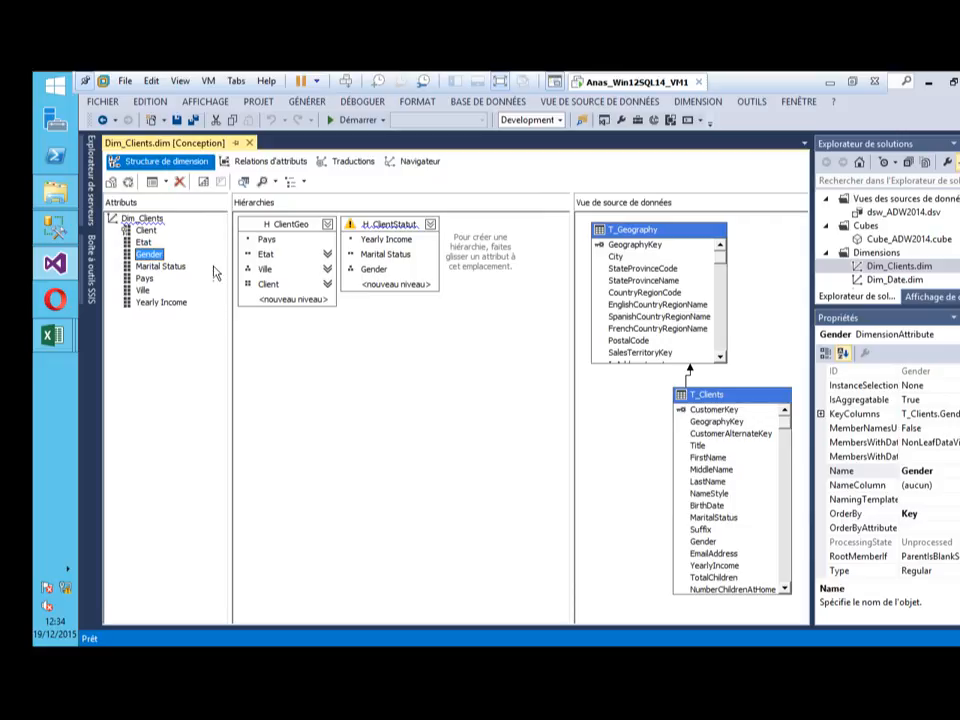
pyautogui.click(168, 303)
pyautogui.click(91, 280)
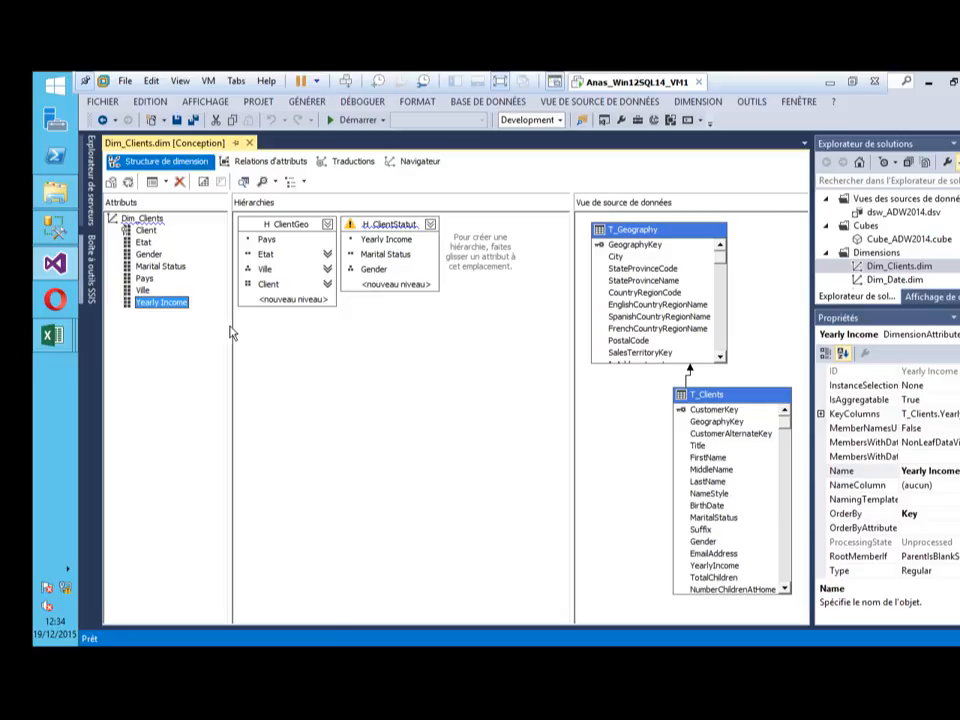
pyautogui.click(396, 332)
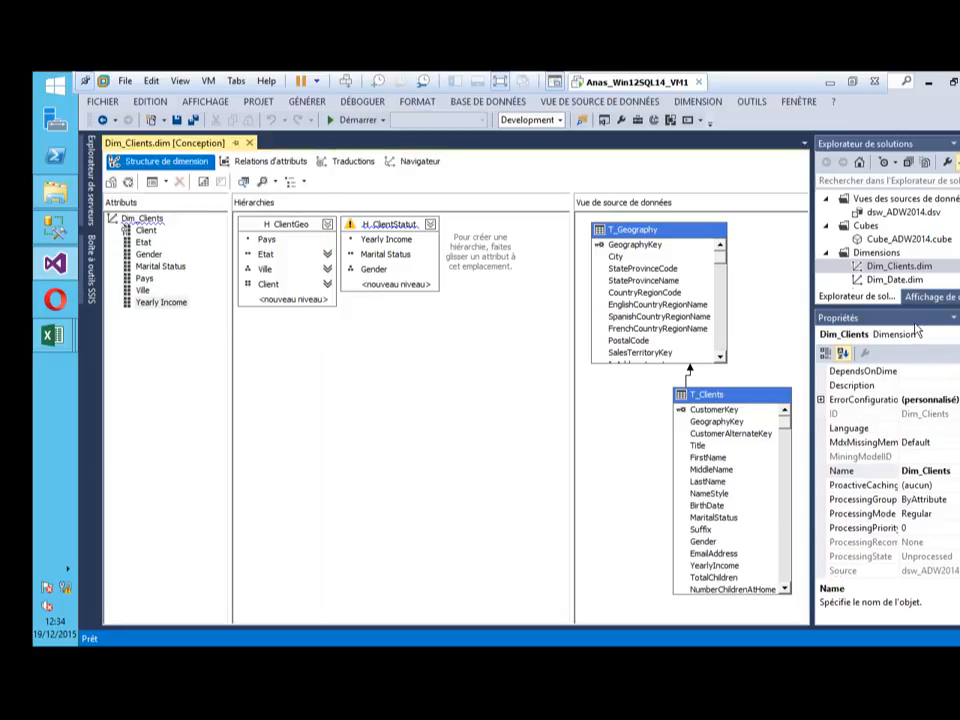
pyautogui.moveTo(812, 413); pyautogui.dragTo(606, 433)
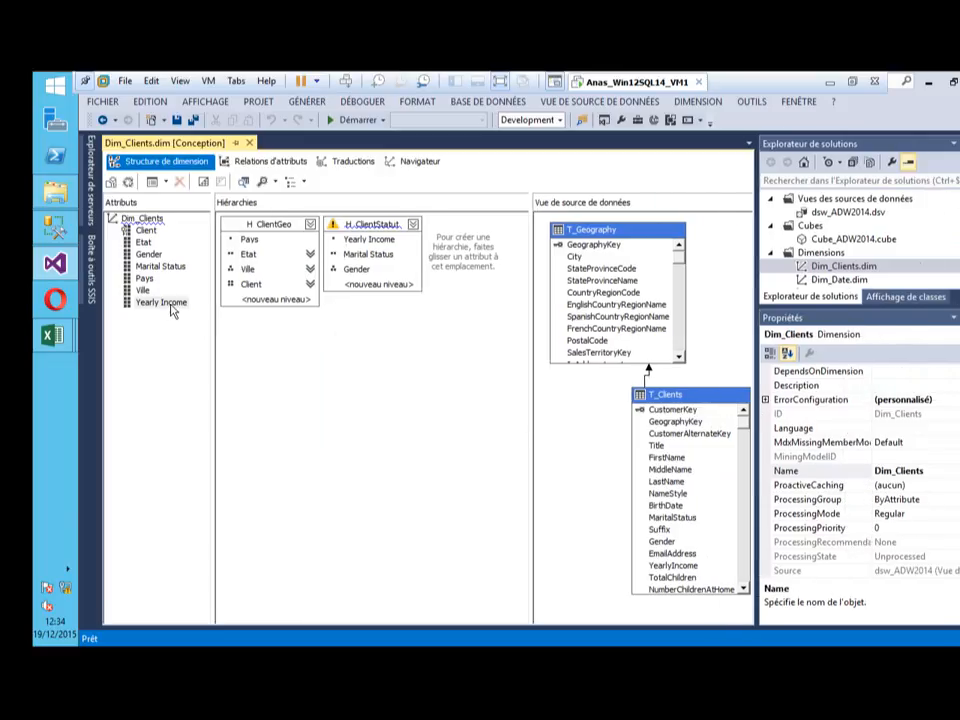
pyautogui.click(168, 303)
pyautogui.click(168, 303)
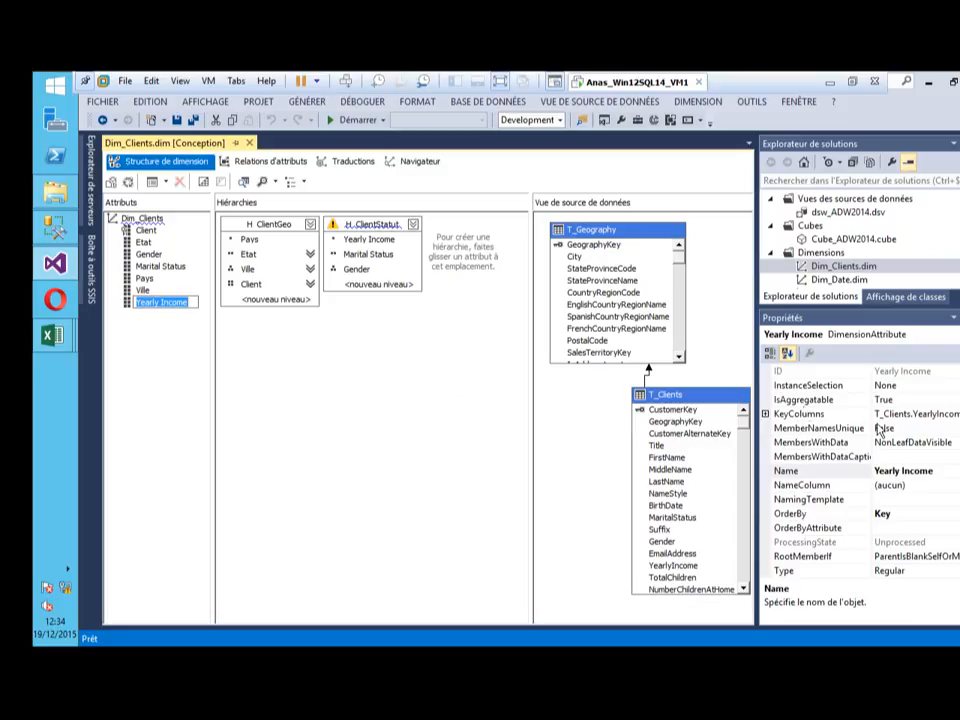
pyautogui.click(940, 456)
pyautogui.scroll(4, 935, 480)
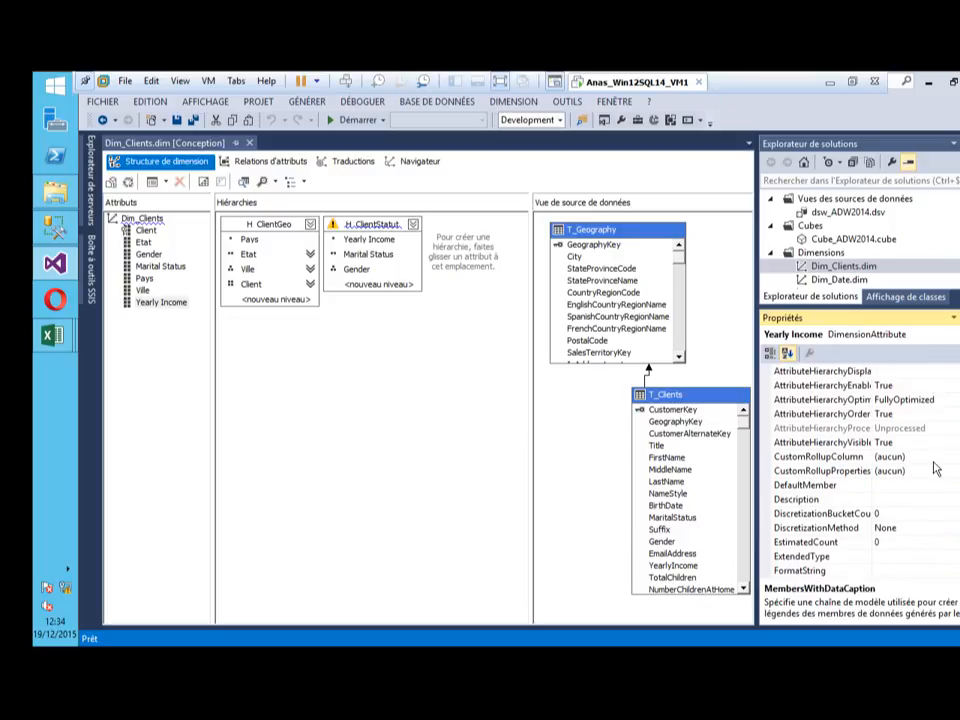
# Locate the DiscretizationMethod property of Yearly Income and dock the Properties window at full height beside the dimension designer
pyautogui.click(839, 533)
pyautogui.moveTo(756, 531); pyautogui.dragTo(706, 527)
pyautogui.click(957, 529)
pyautogui.moveTo(843, 316); pyautogui.dragTo(122, 386)
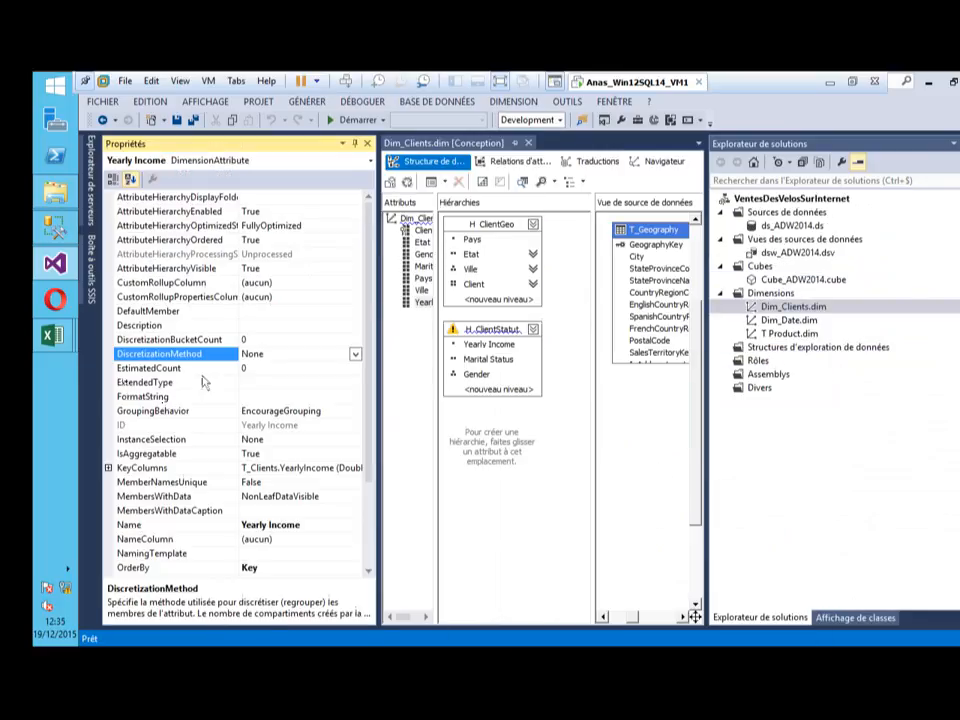
# Set the Yearly Income attribute's DiscretizationMethod to Automatic and its DiscretizationBucketCount to 5
pyautogui.click(355, 354)
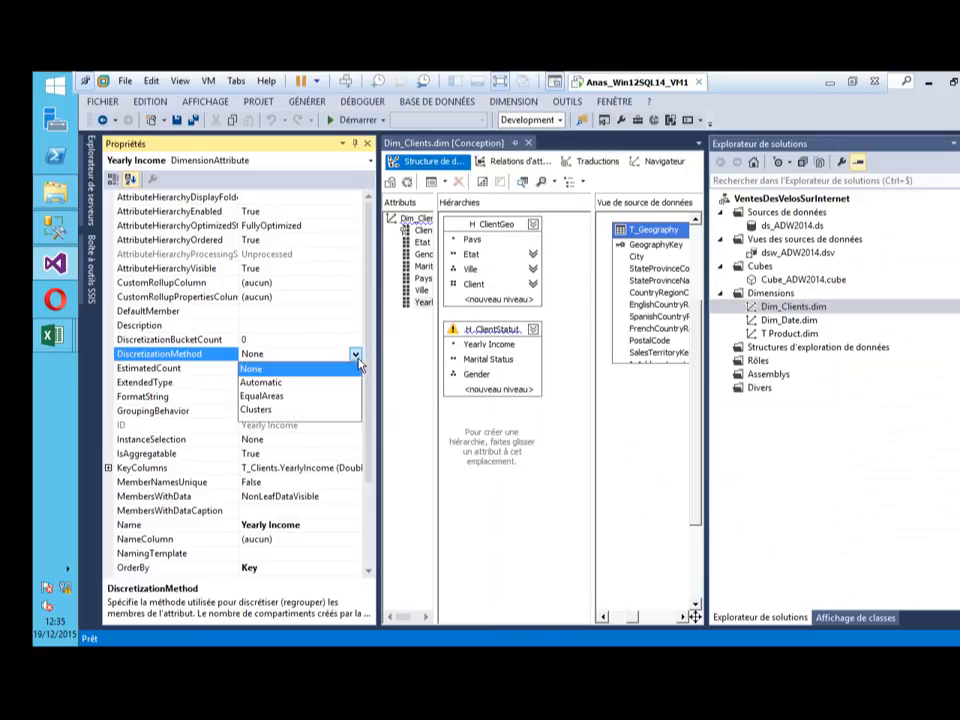
pyautogui.click(277, 386)
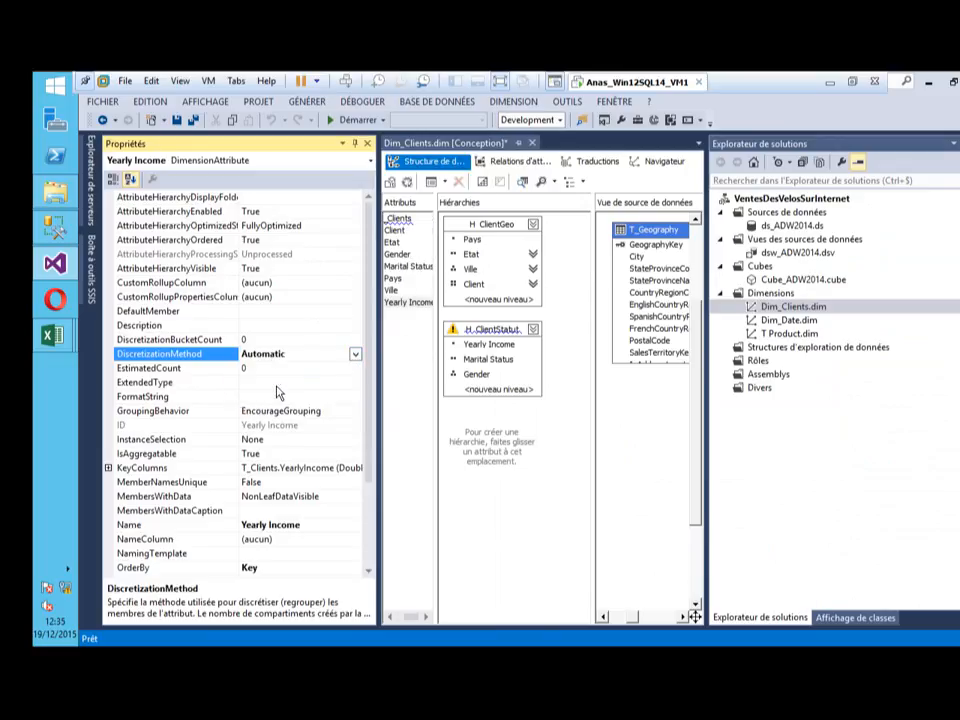
pyautogui.click(260, 340)
pyautogui.moveTo(261, 341); pyautogui.dragTo(235, 343)
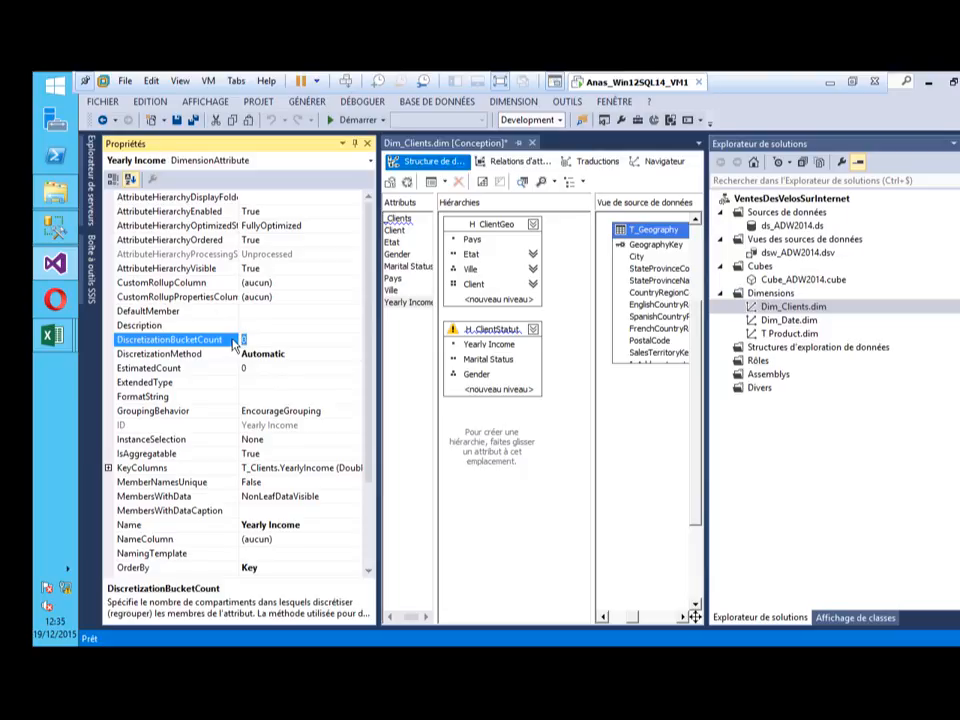
pyautogui.write('5')
pyautogui.click(300, 354)
pyautogui.click(355, 354)
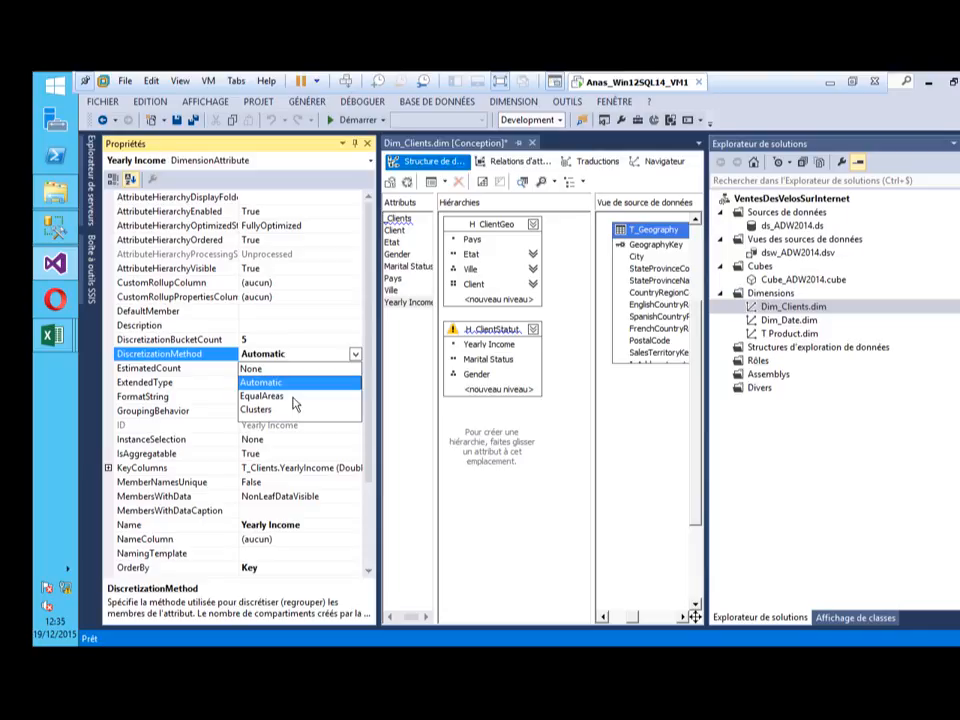
pyautogui.click(300, 387)
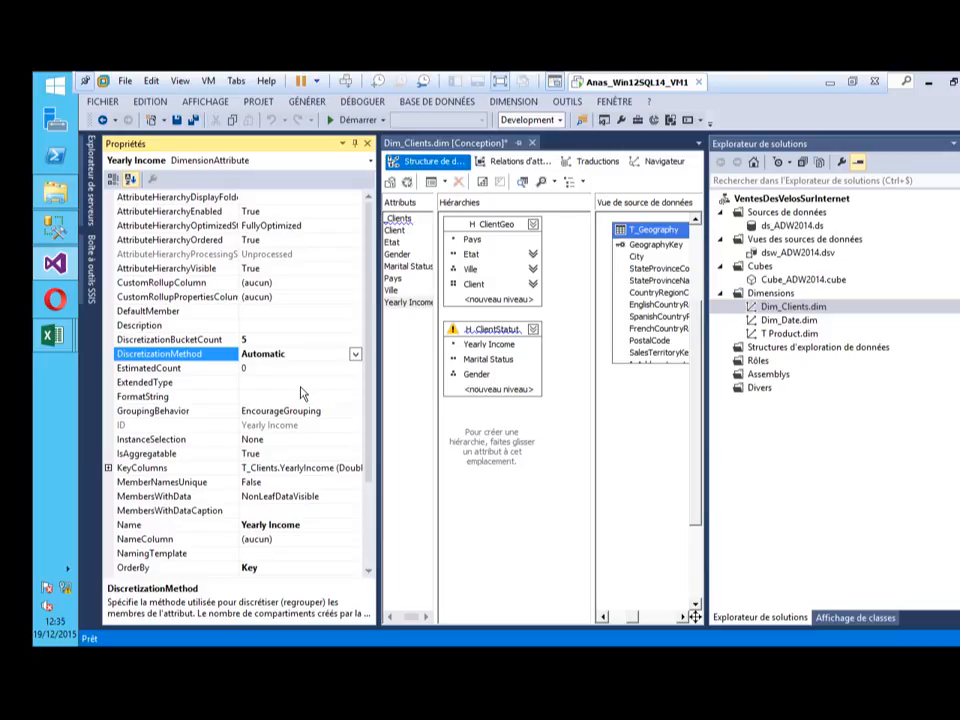
# Auto-hide the Properties window, deploy the project and process the Dim_Clients dimension entirely
pyautogui.click(476, 145)
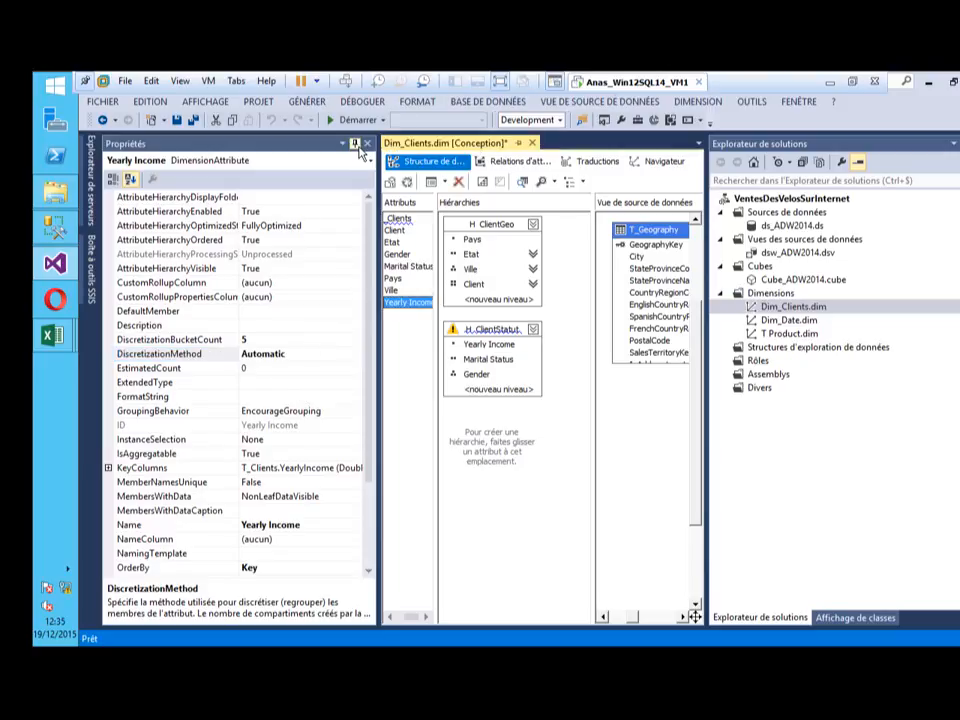
pyautogui.click(356, 144)
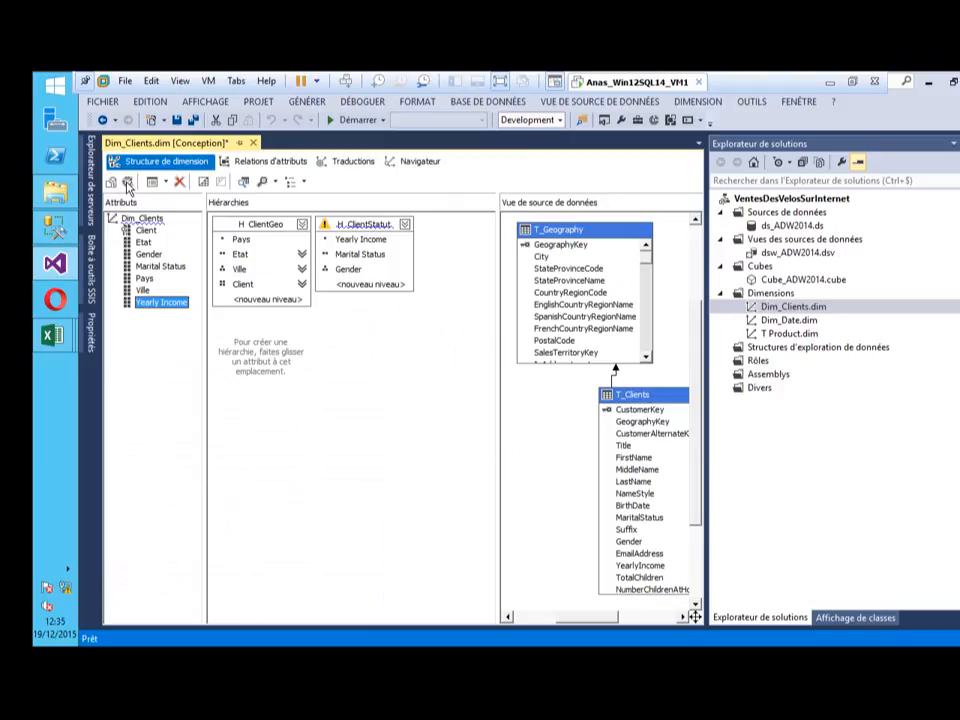
pyautogui.click(128, 184)
pyautogui.click(619, 391)
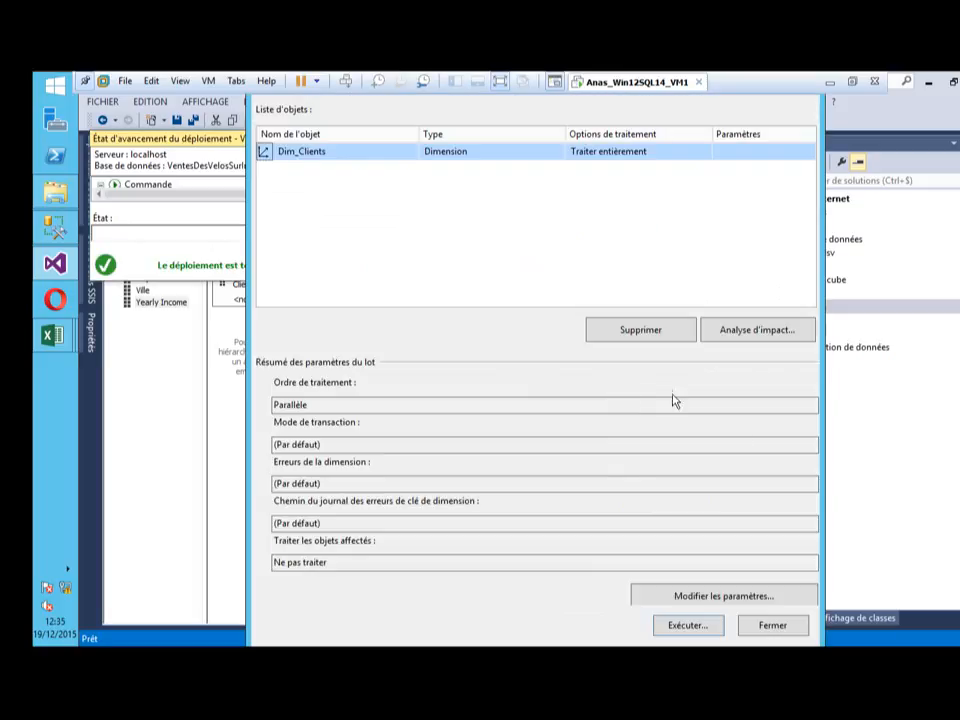
pyautogui.click(705, 627)
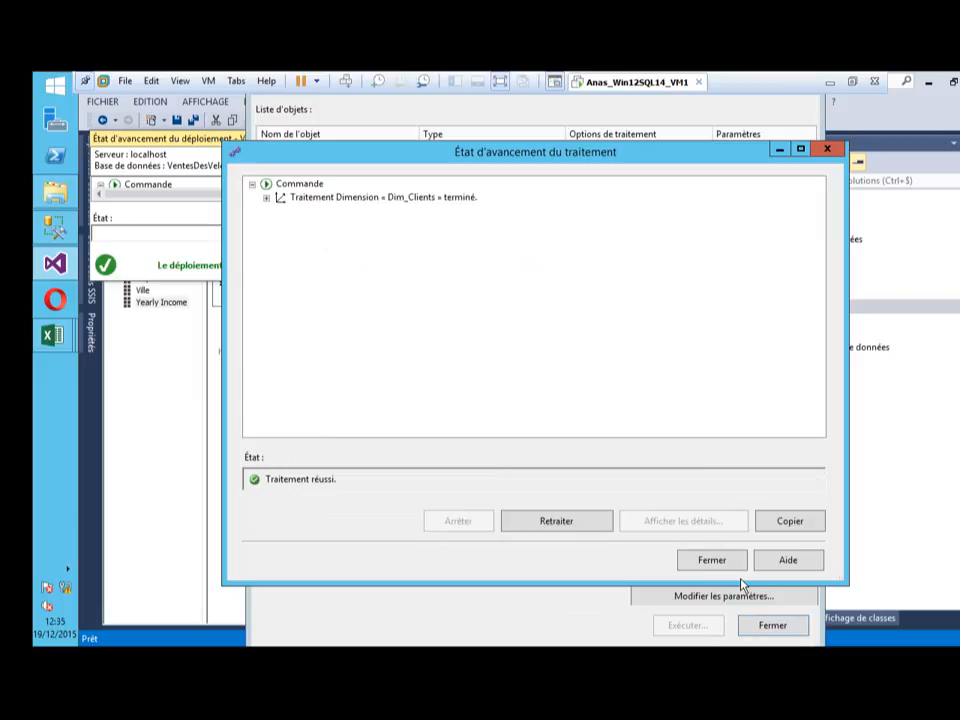
pyautogui.click(731, 566)
pyautogui.click(770, 625)
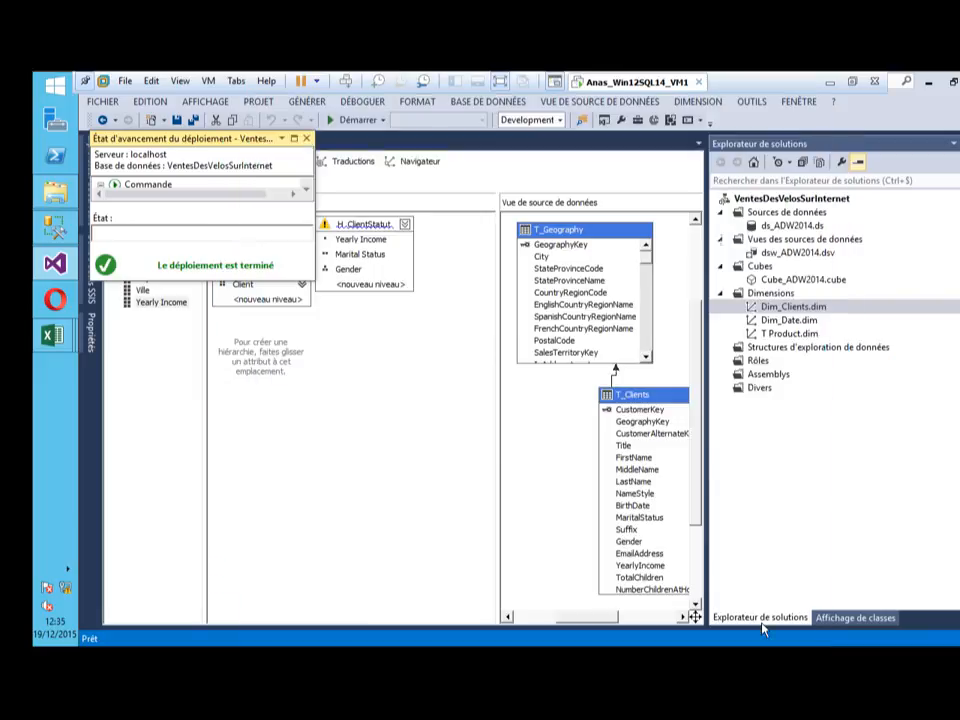
pyautogui.click(307, 139)
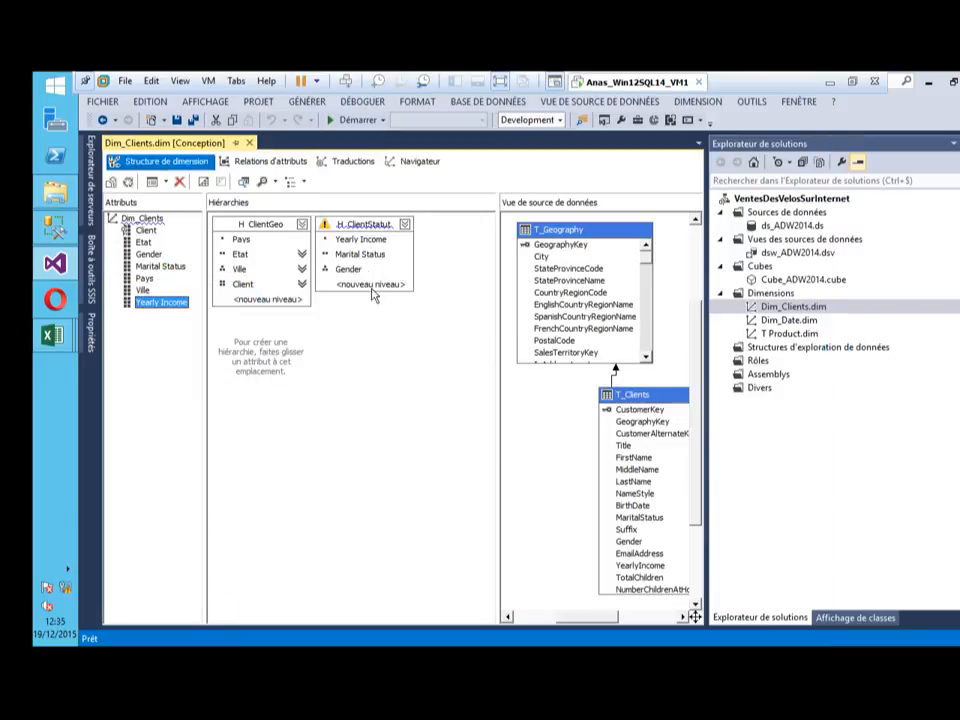
# Reconnect the dimension browser to view the Yearly Income groups of the H_ClientStatut hierarchy
pyautogui.click(418, 161)
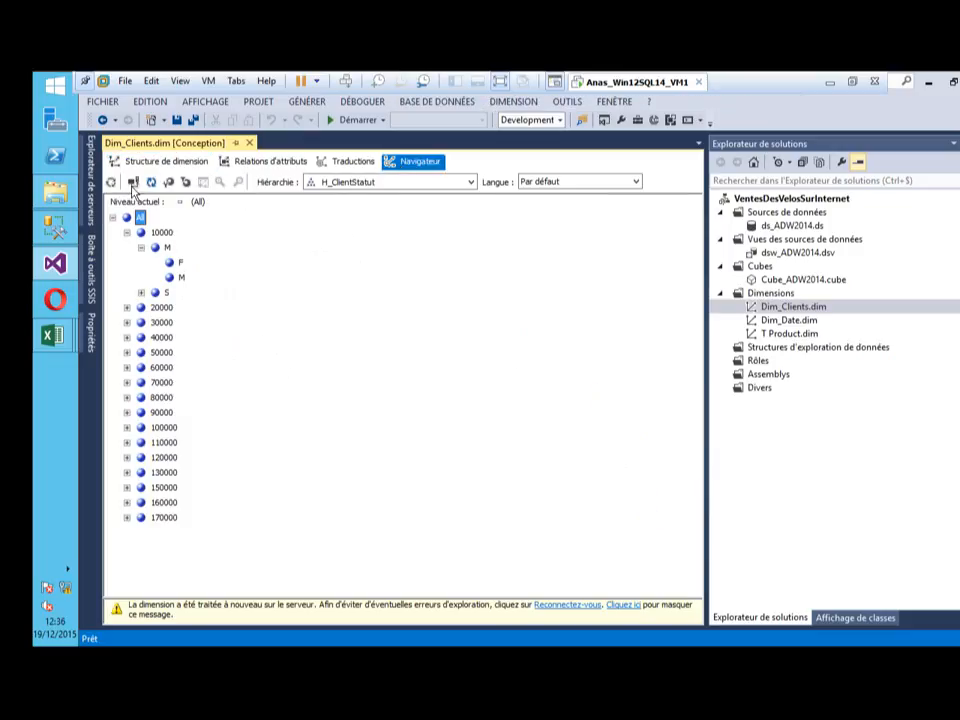
pyautogui.click(132, 184)
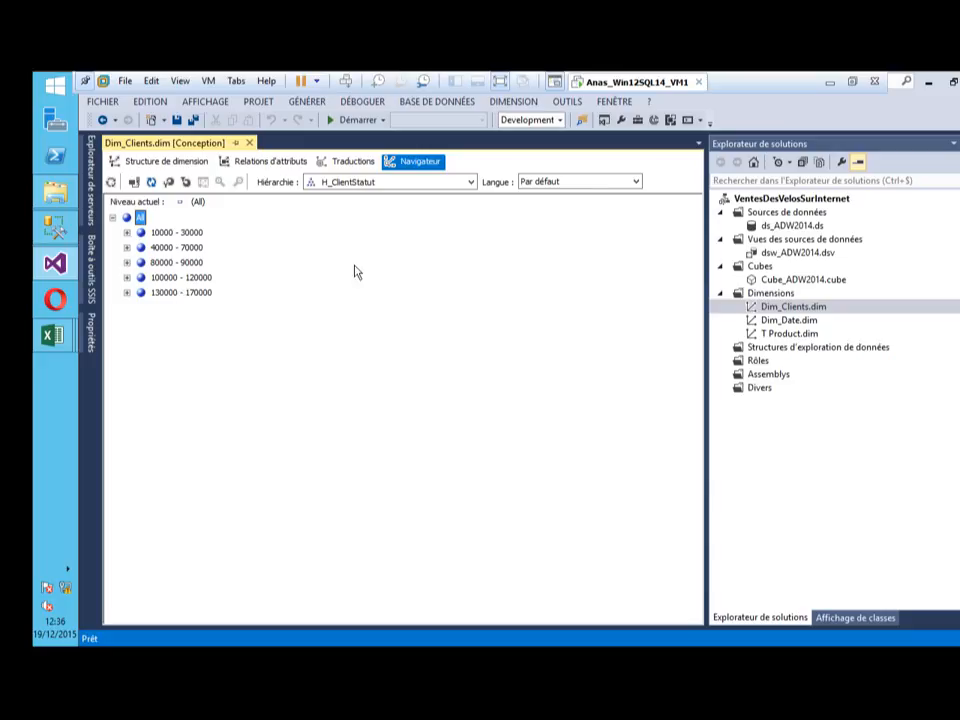
# Examine the new dimension wizard's creation methods and the main tables offered by dsw_ADW2014, and cancel the wizard
pyautogui.rightClick(791, 294)
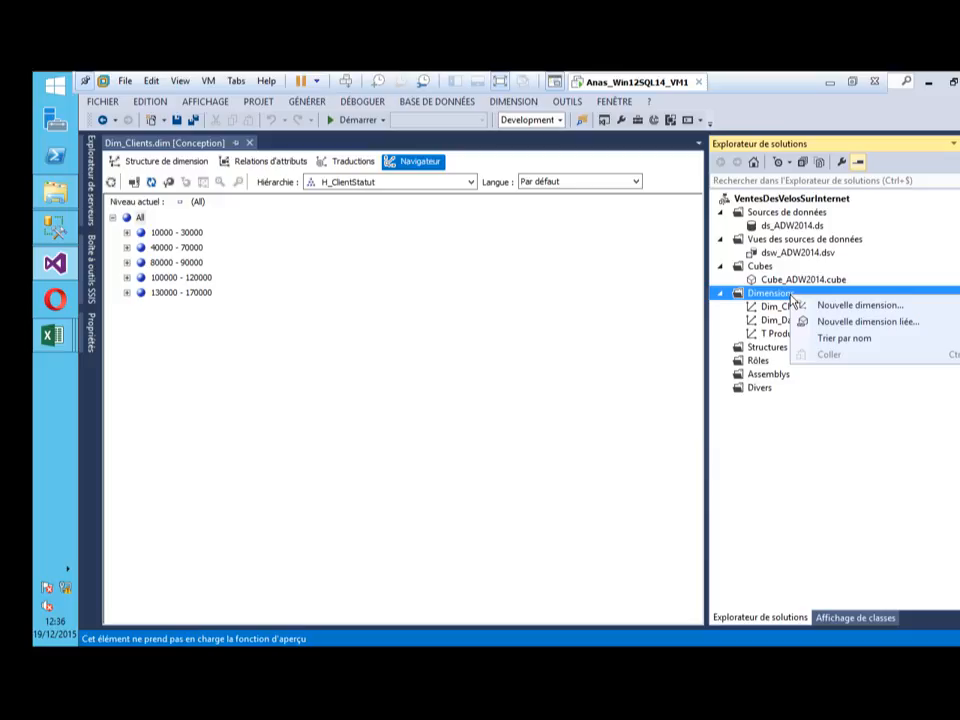
pyautogui.click(826, 307)
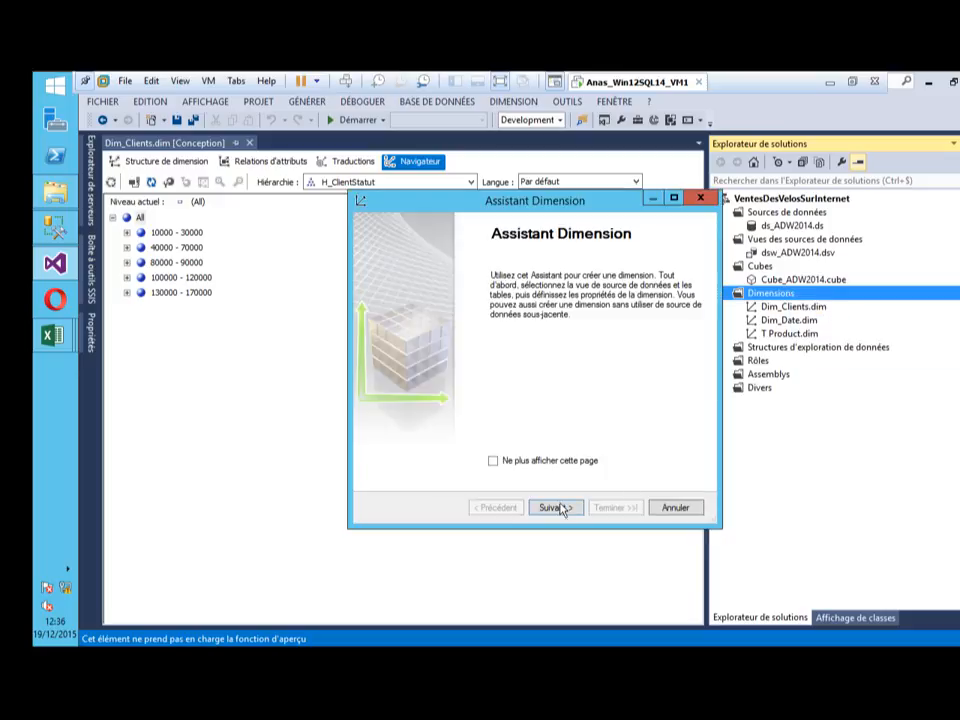
pyautogui.click(553, 507)
pyautogui.moveTo(529, 203); pyautogui.dragTo(461, 159)
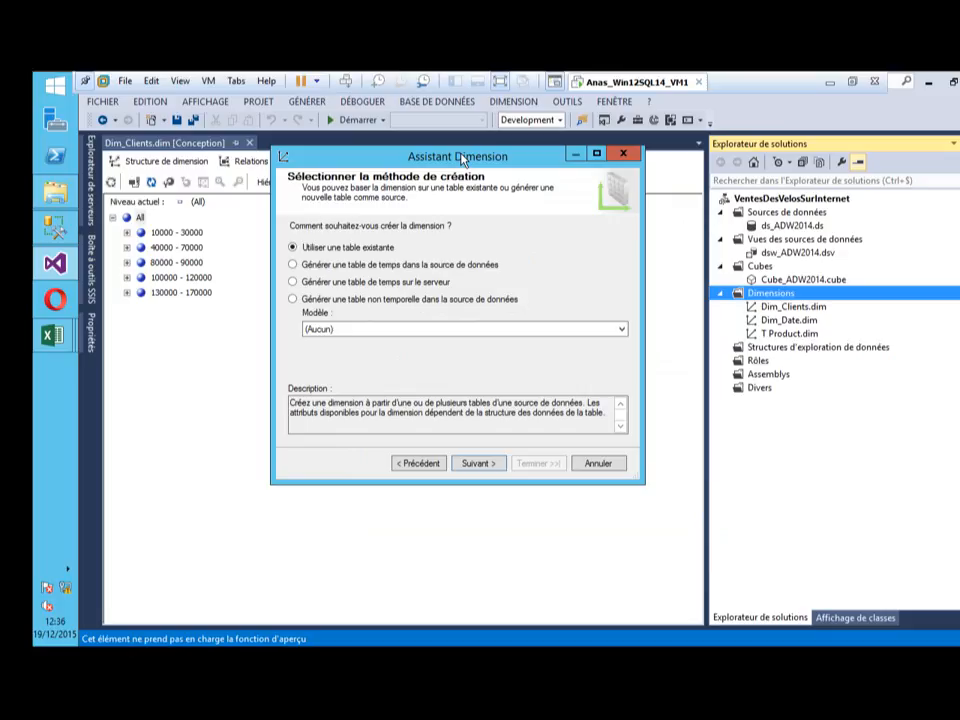
pyautogui.click(477, 463)
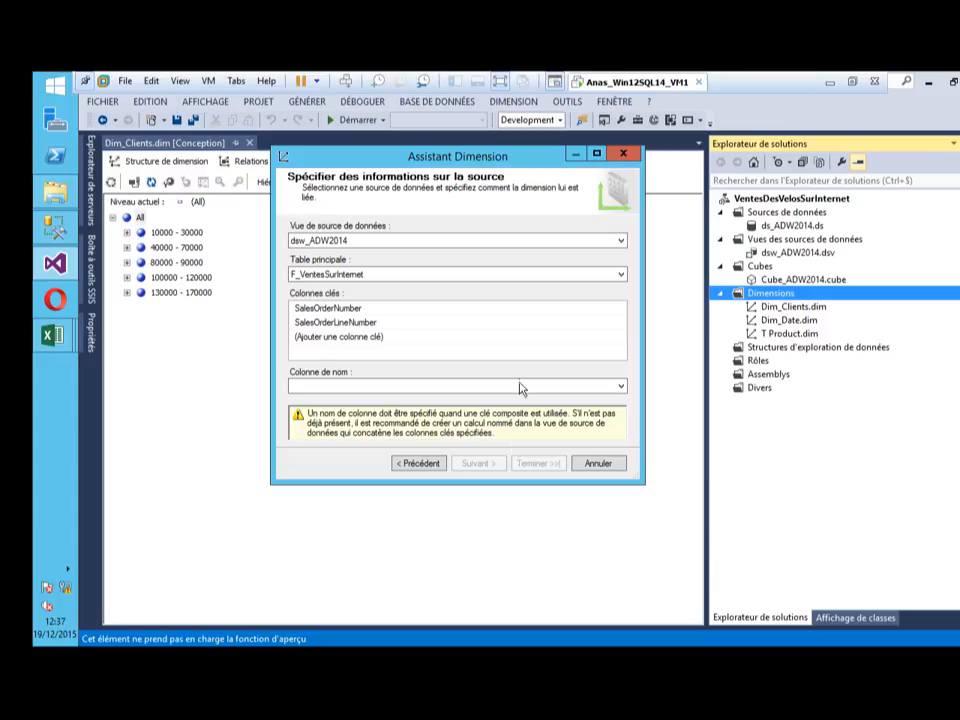
pyautogui.click(338, 276)
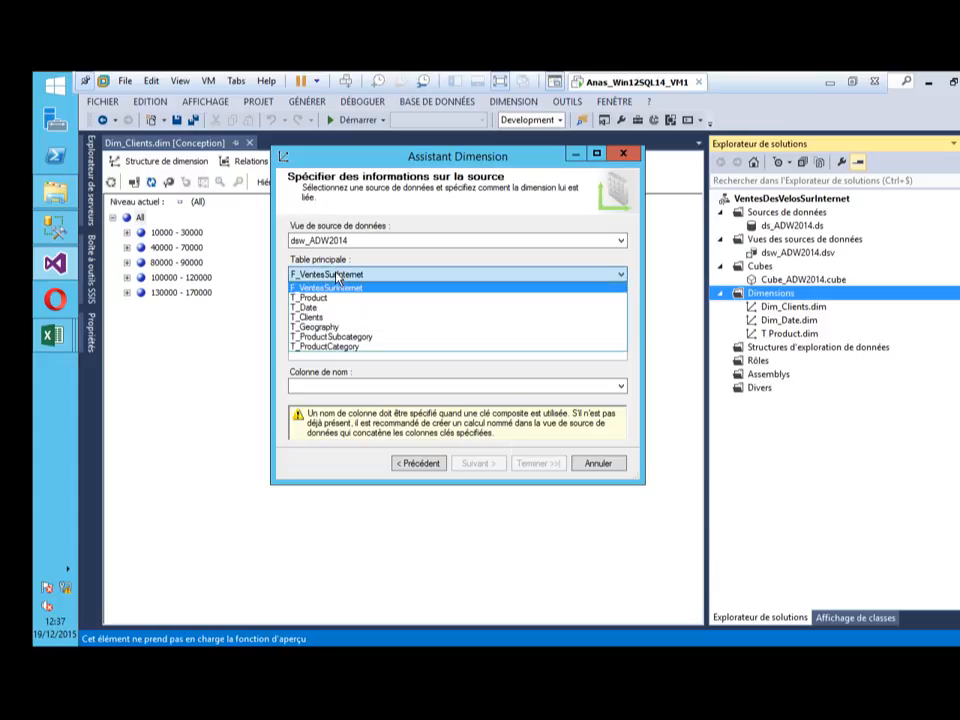
pyautogui.hotkey('ctrl', '1')
pyautogui.click(358, 324)
pyautogui.moveTo(232, 186)
pyautogui.mouseDown()
pyautogui.moveTo(167, 232)
pyautogui.moveTo(343, 466)
pyautogui.moveTo(255, 186)
pyautogui.mouseUp()
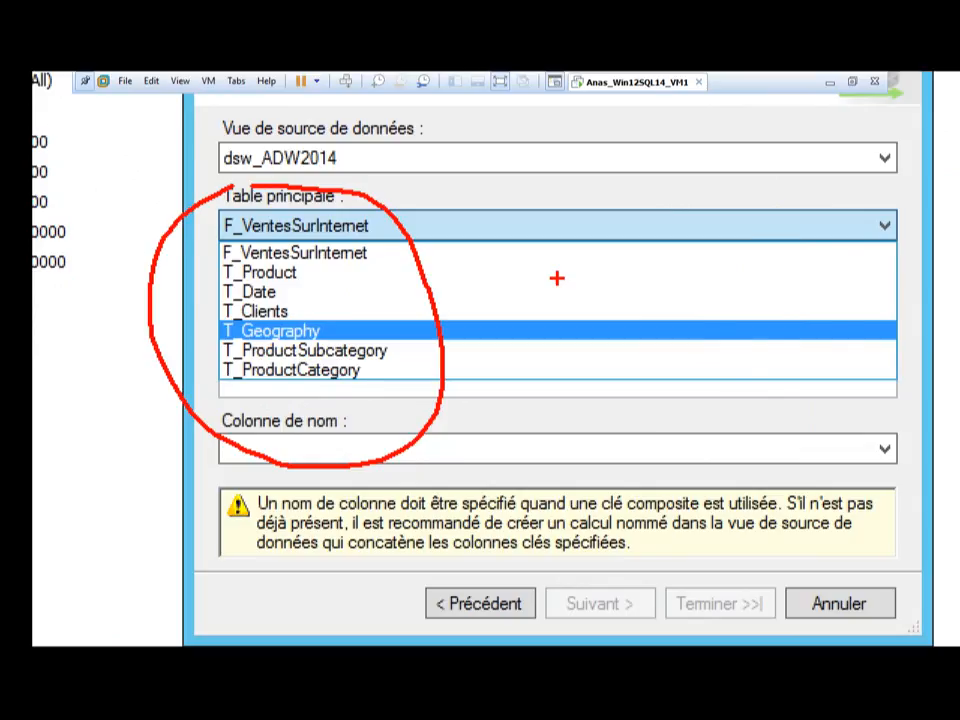
pyautogui.press('Escape')
pyautogui.click(592, 462)
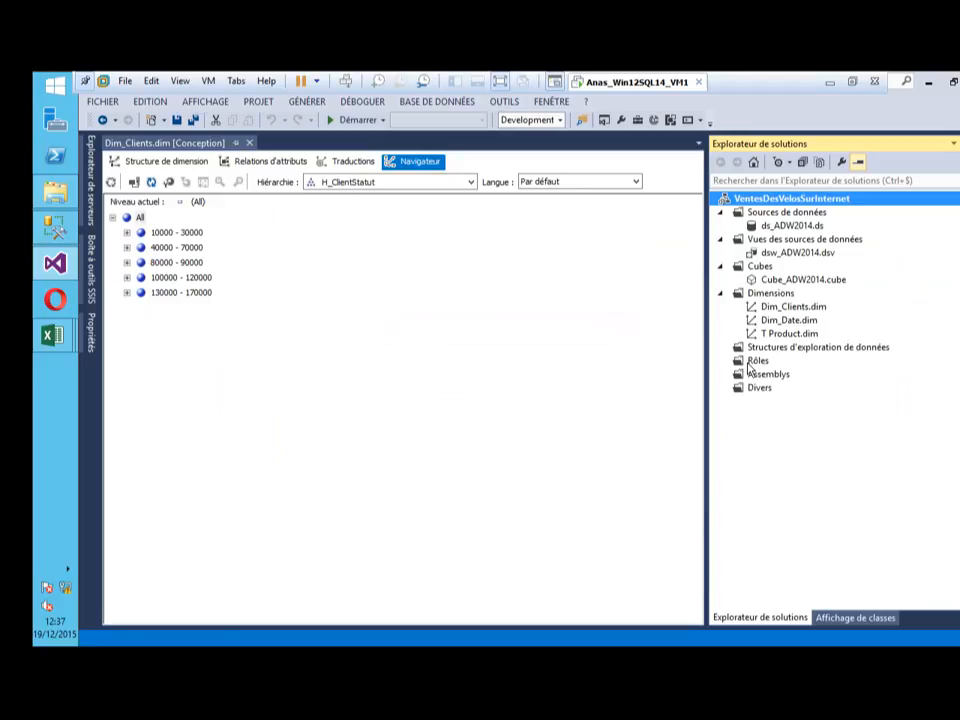
# Open the table selection of the dsw_ADW2014 data source view and filter the available objects by "fact"
pyautogui.doubleClick(776, 253)
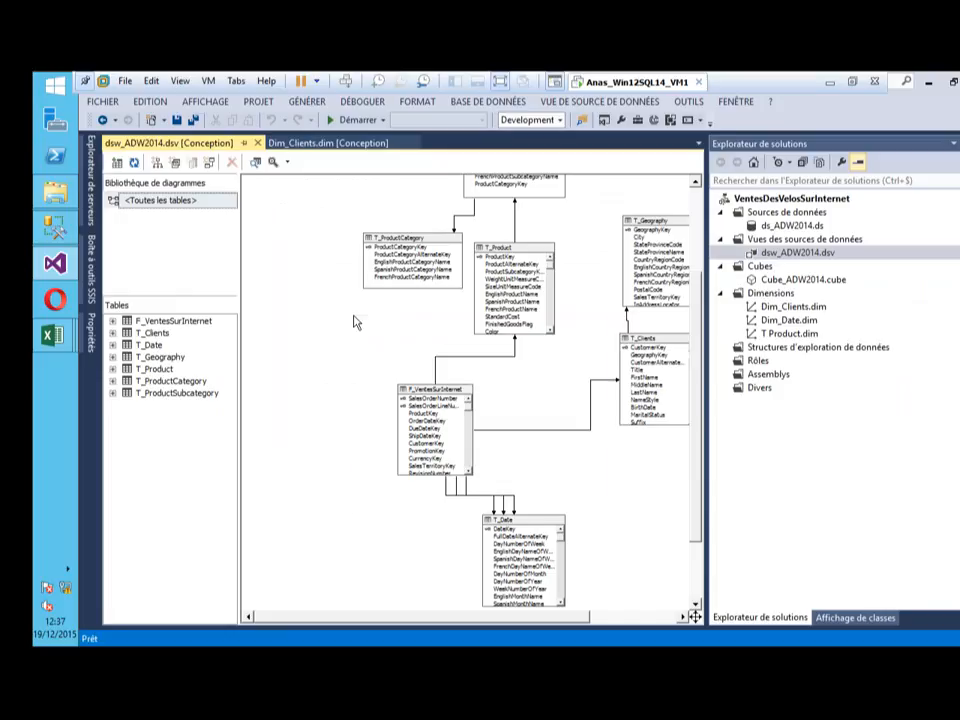
pyautogui.rightClick(355, 320)
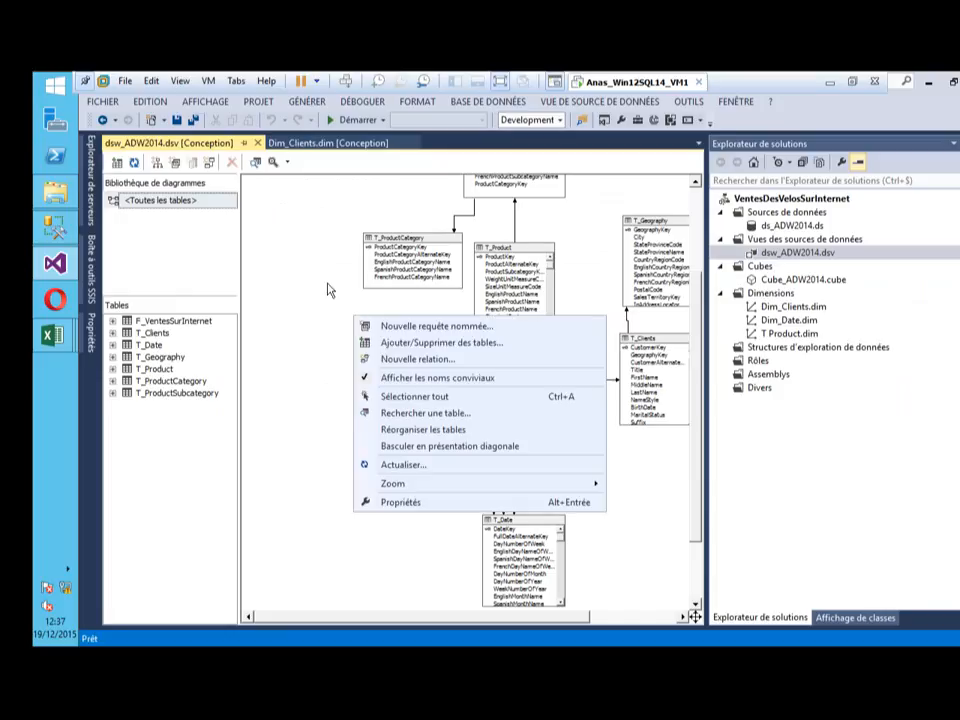
pyautogui.click(402, 343)
pyautogui.moveTo(457, 169); pyautogui.dragTo(444, 108)
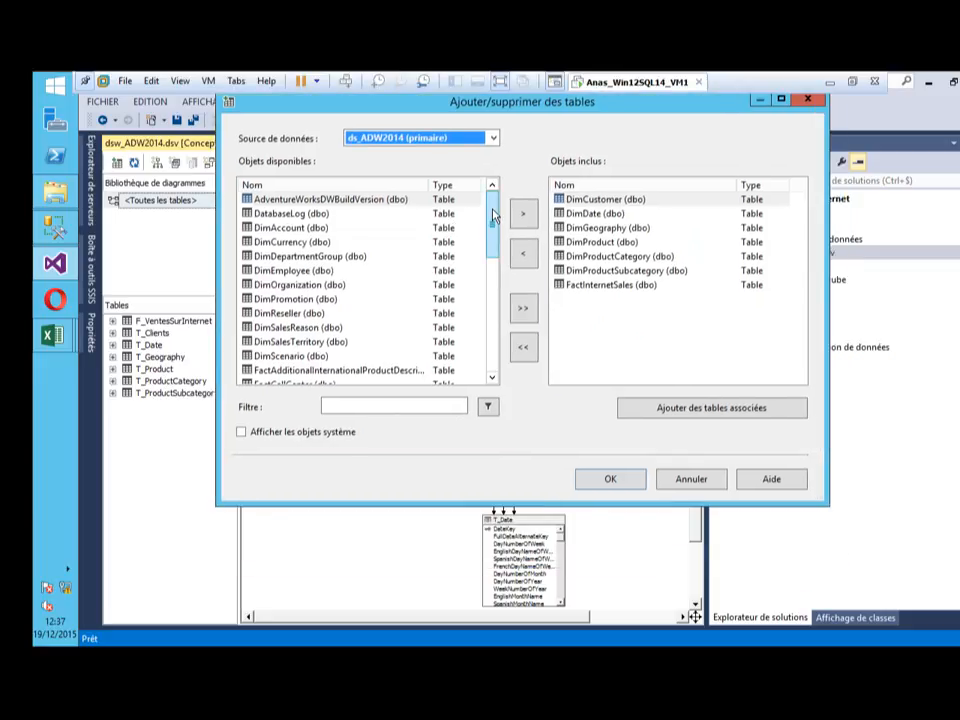
pyautogui.click(420, 405)
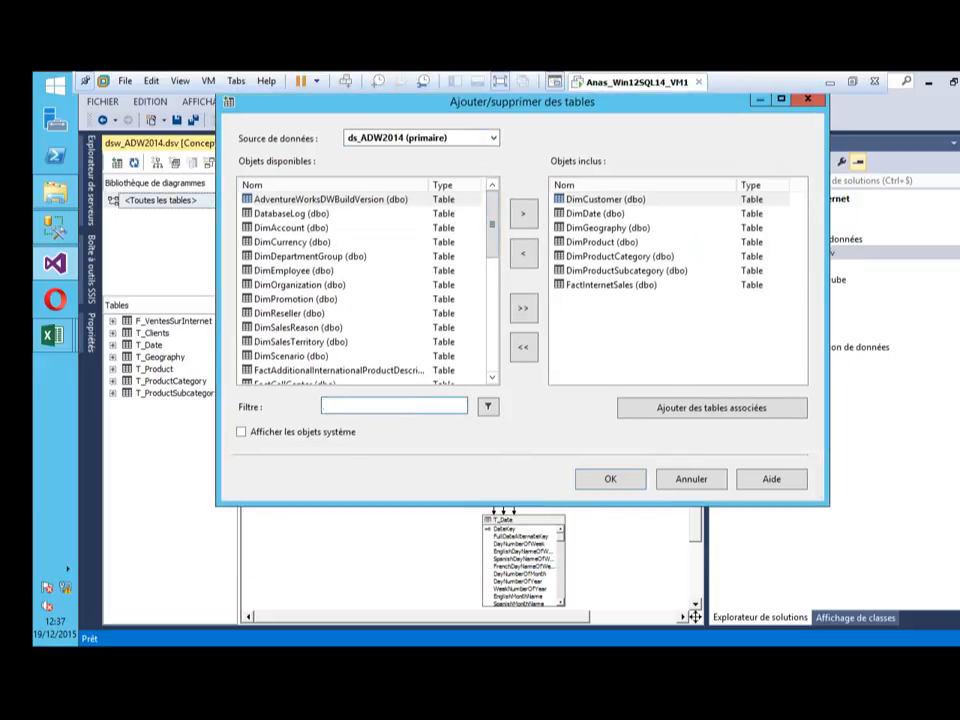
pyautogui.write('fact')
pyautogui.click(488, 406)
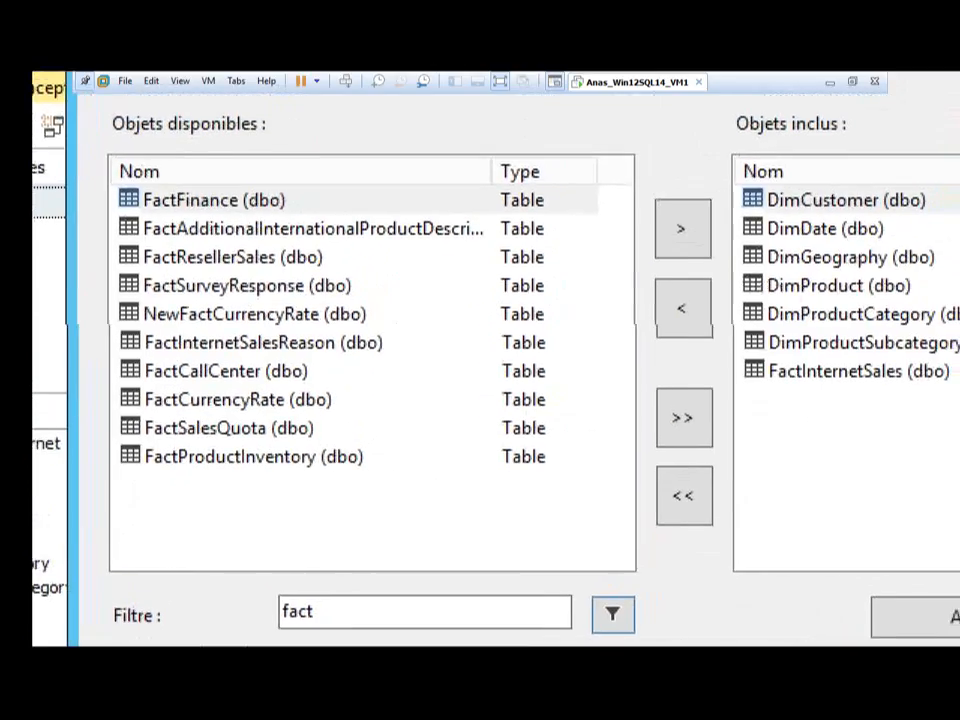
pyautogui.moveTo(750, 383); pyautogui.dragTo(880, 381)
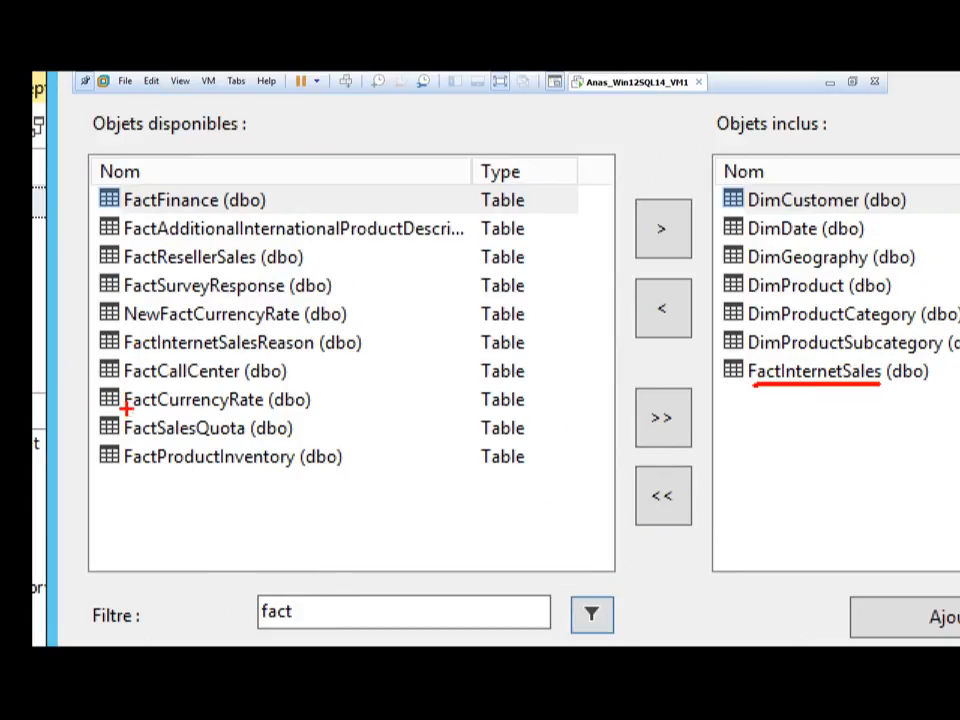
pyautogui.moveTo(129, 267); pyautogui.dragTo(288, 263)
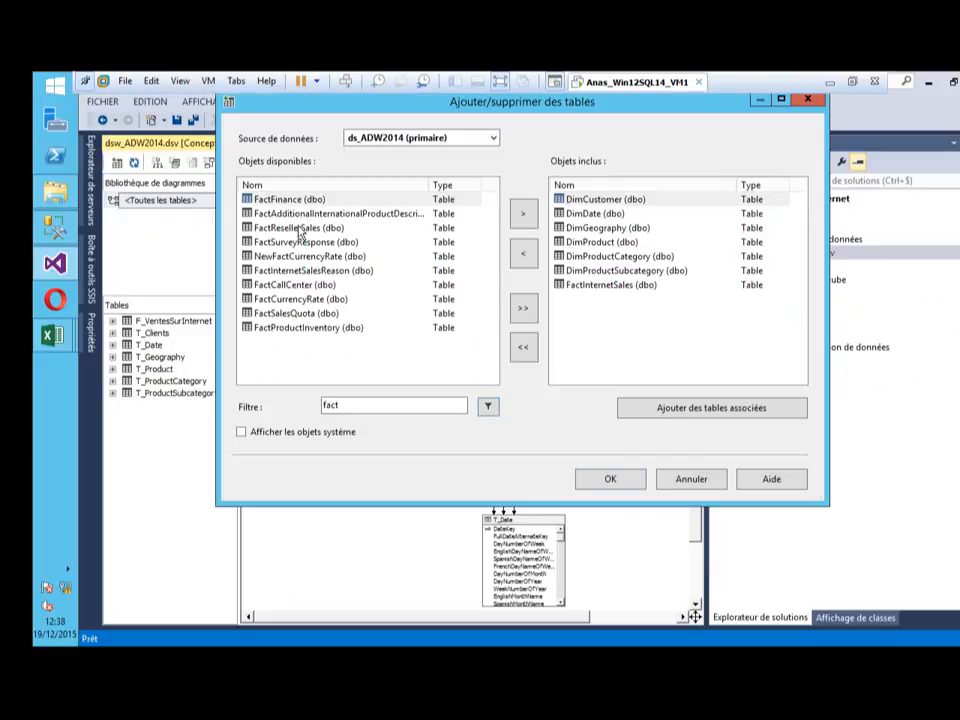
# Include the FactResellerSales table in the data source view and add all its related tables
pyautogui.click(305, 229)
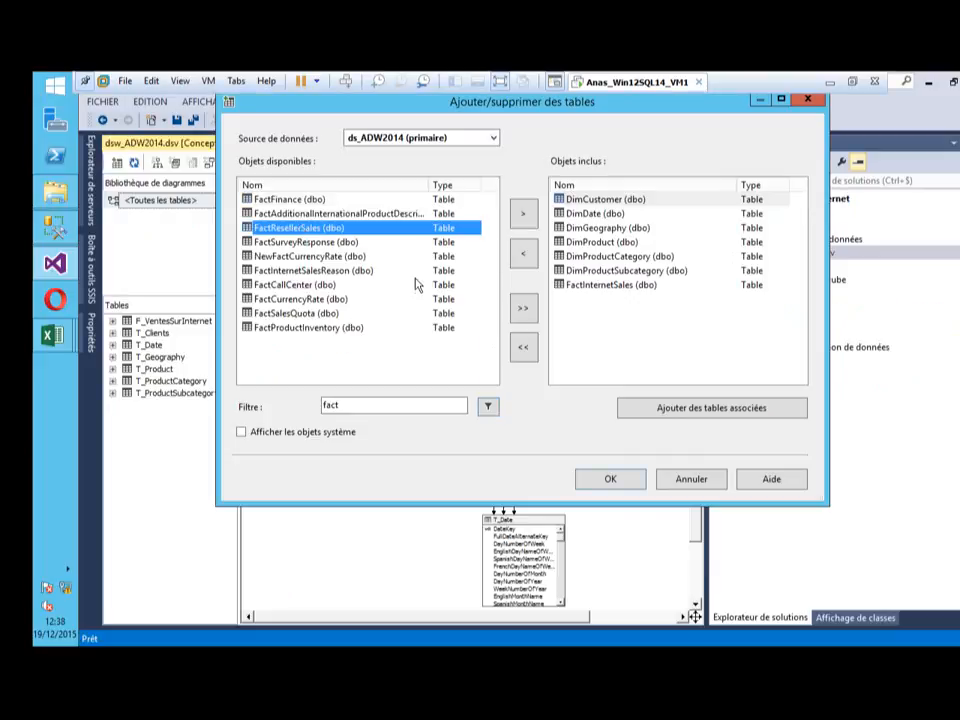
pyautogui.click(521, 216)
pyautogui.click(595, 299)
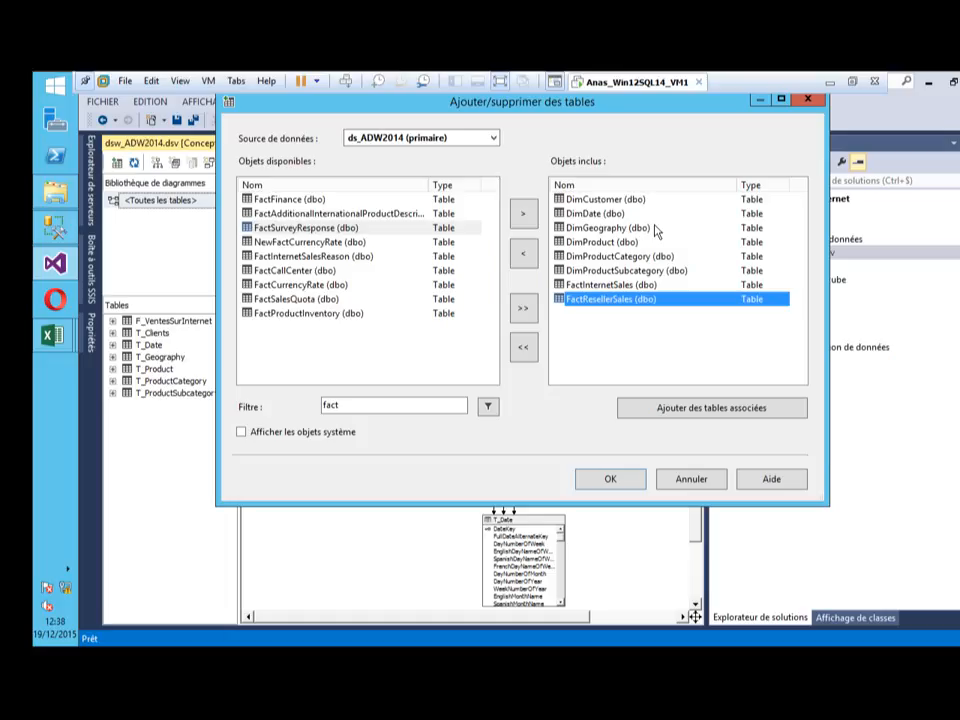
pyautogui.click(683, 417)
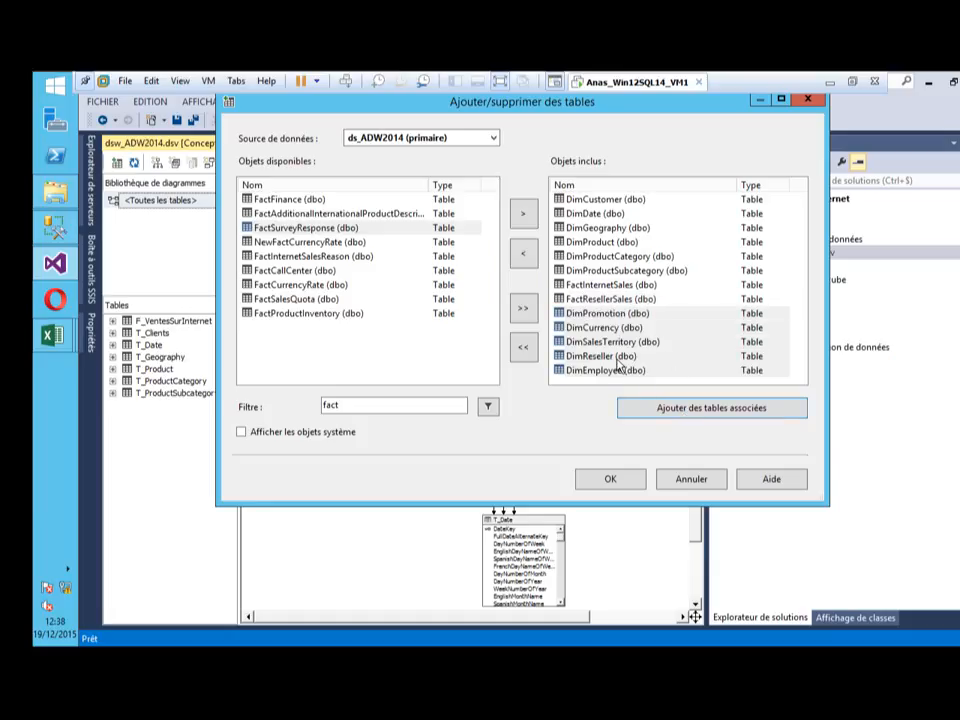
# Remove DimPromotion, DimCurrency and DimSalesTerritory from the included objects
pyautogui.click(586, 314)
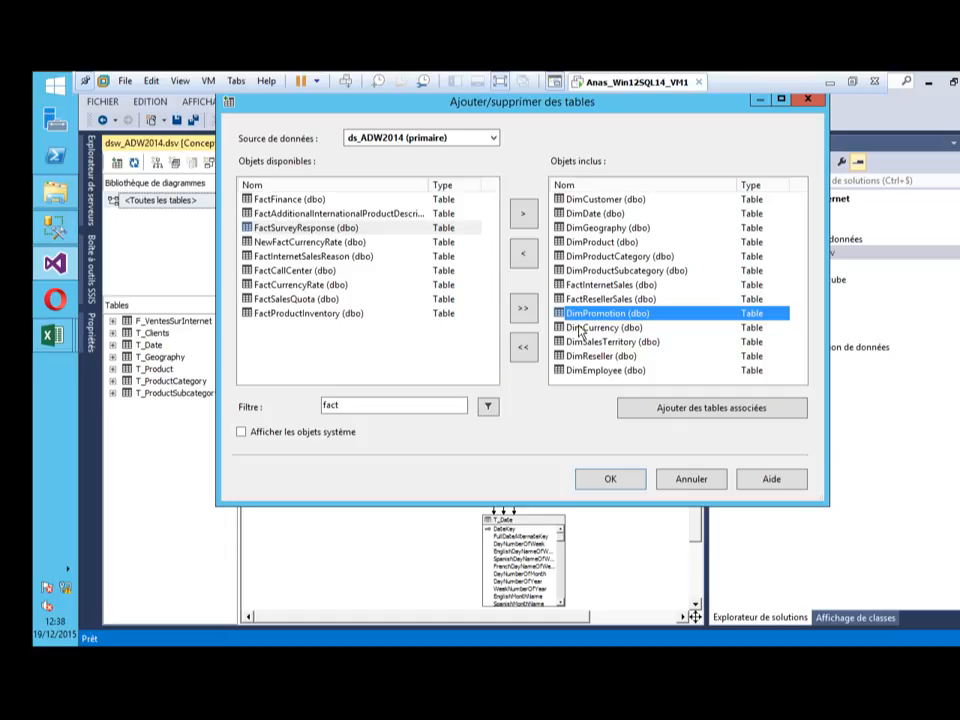
pyautogui.keyDown('shift'); pyautogui.click(580, 328); pyautogui.keyUp('shift')
pyautogui.keyDown('shift'); pyautogui.click(575, 341); pyautogui.keyUp('shift')
pyautogui.click(523, 256)
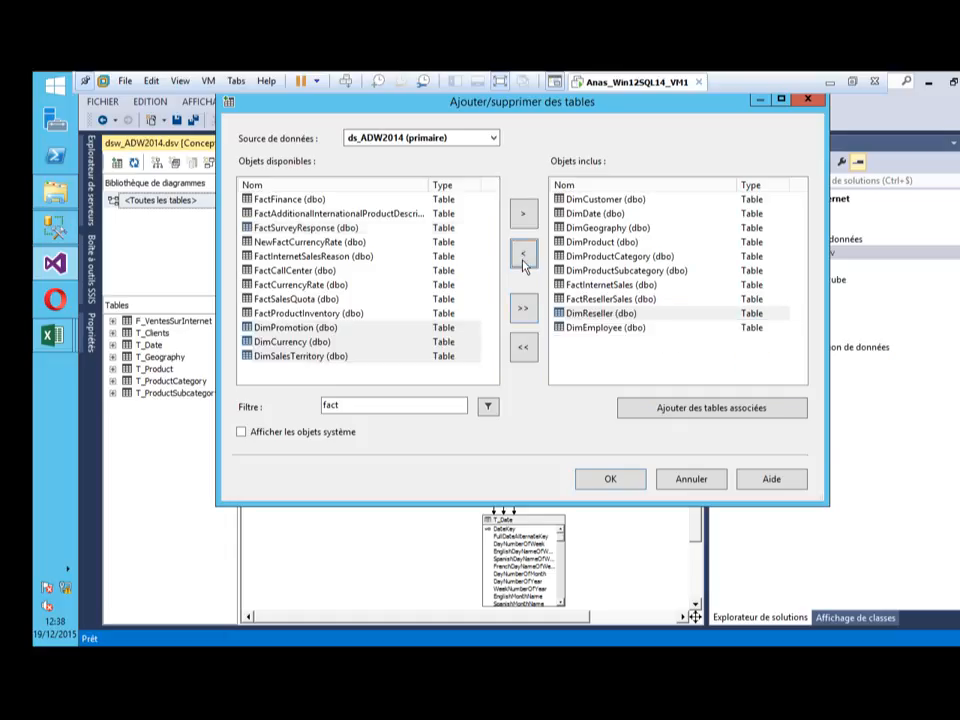
# Remove FactResellerSales from the included objects, review the DimReseller and DimEmployee entries, and include FactResellerSales again
pyautogui.click(596, 299)
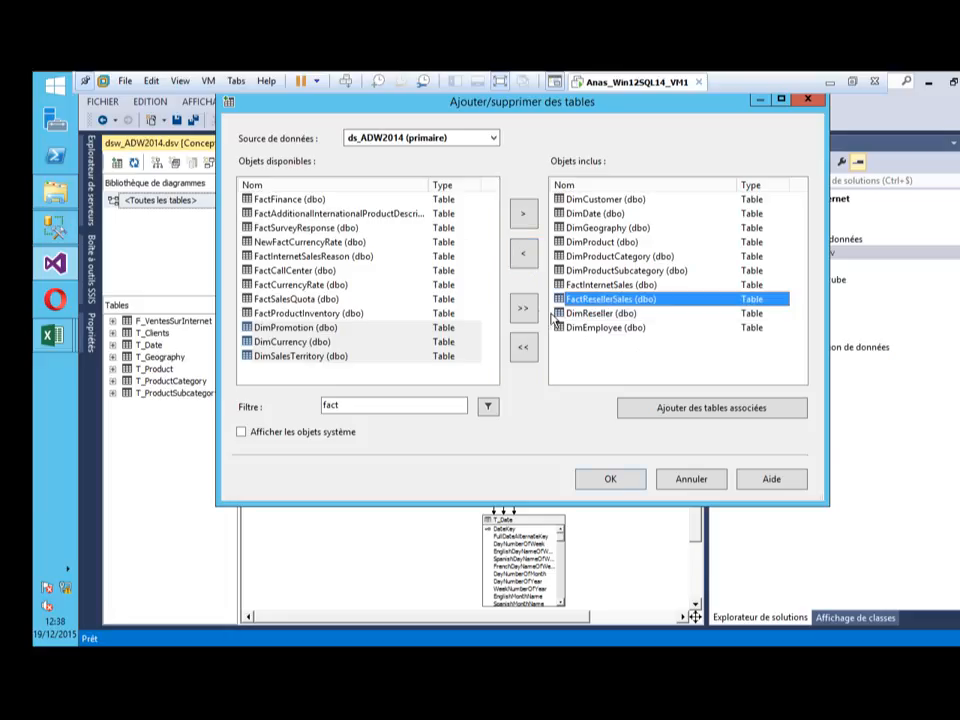
pyautogui.click(524, 256)
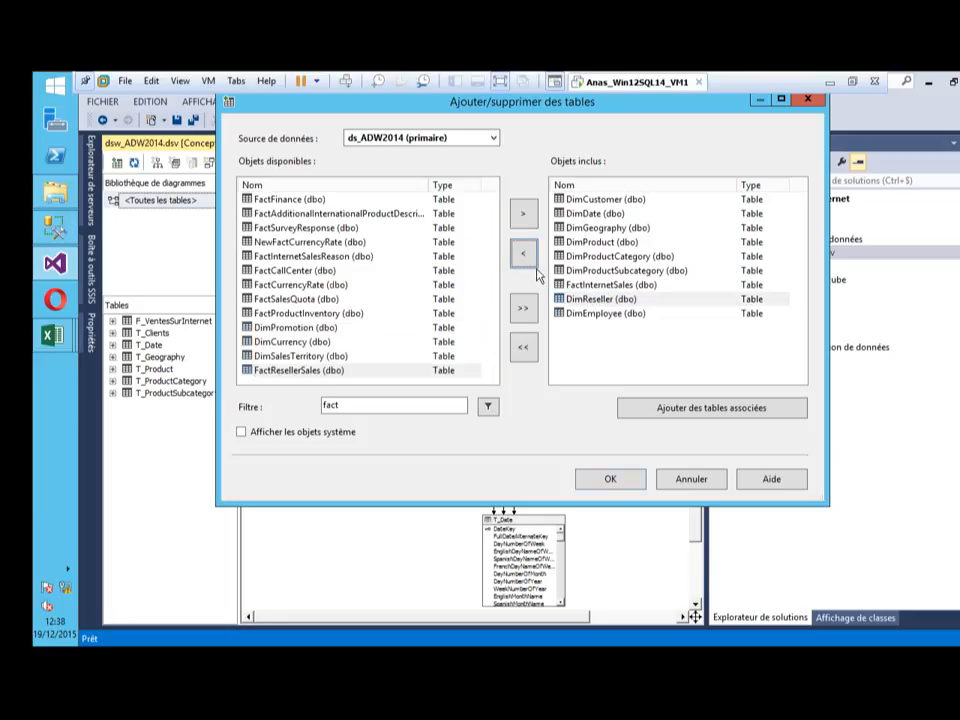
pyautogui.click(587, 315)
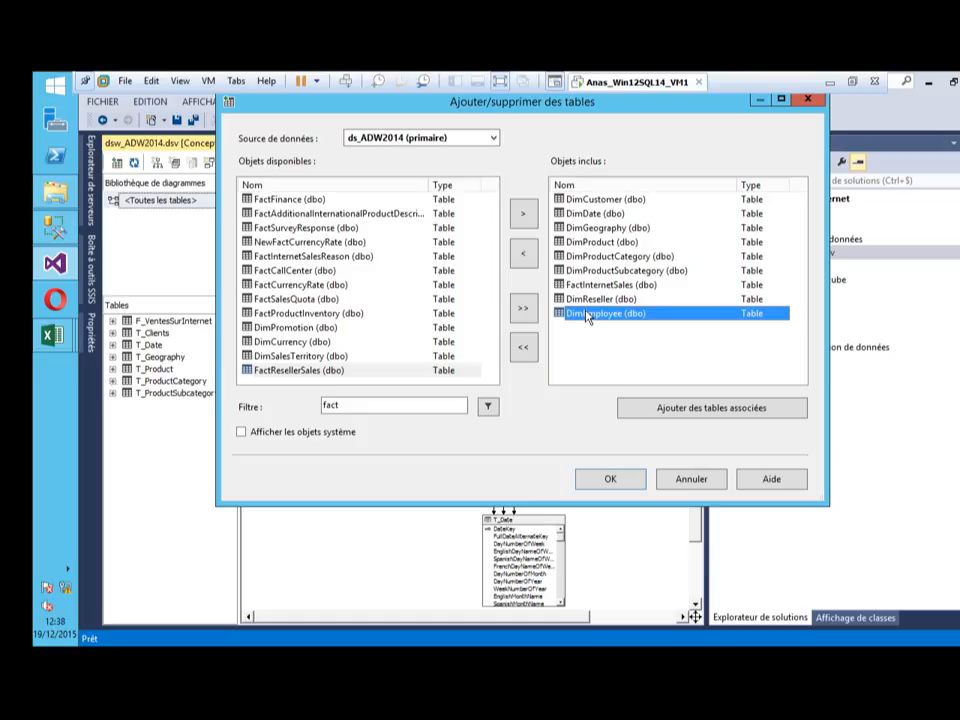
pyautogui.click(587, 302)
pyautogui.click(588, 316)
pyautogui.click(587, 302)
pyautogui.click(587, 315)
pyautogui.hotkey('ctrl', '1')
pyautogui.click(634, 316)
pyautogui.moveTo(475, 226)
pyautogui.mouseDown()
pyautogui.moveTo(450, 315)
pyautogui.moveTo(640, 335)
pyautogui.moveTo(722, 262)
pyautogui.mouseUp()
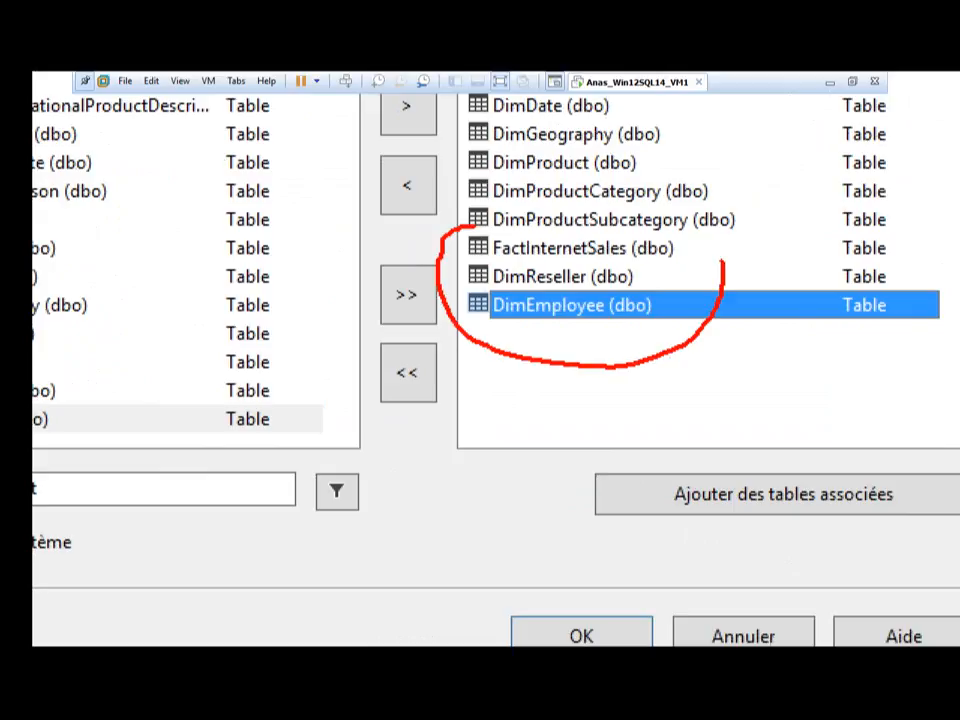
pyautogui.press('Escape')
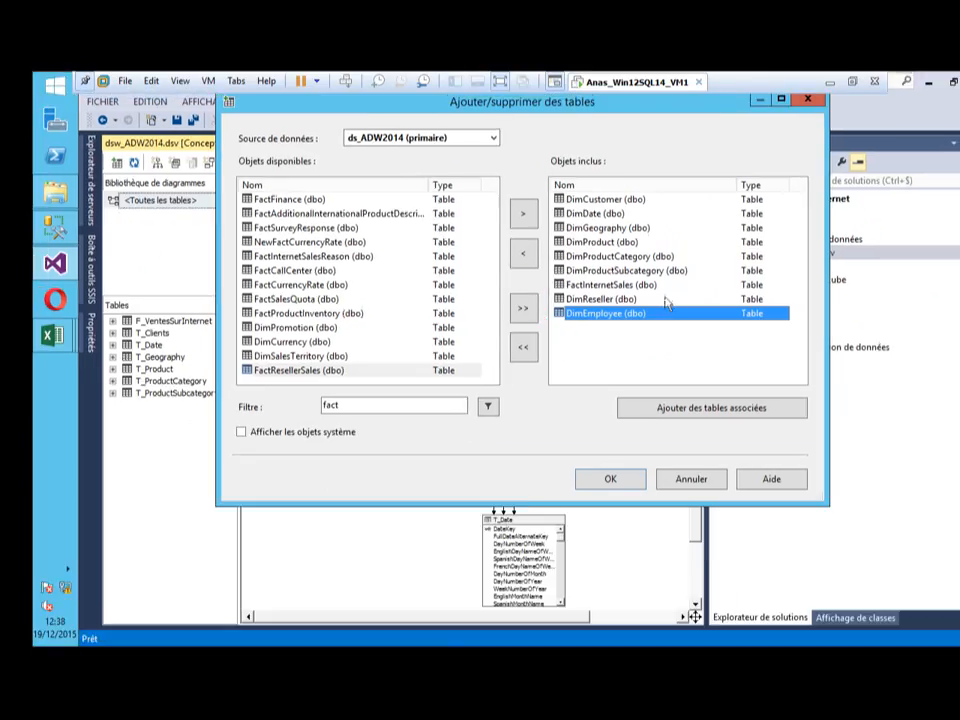
pyautogui.click(300, 370)
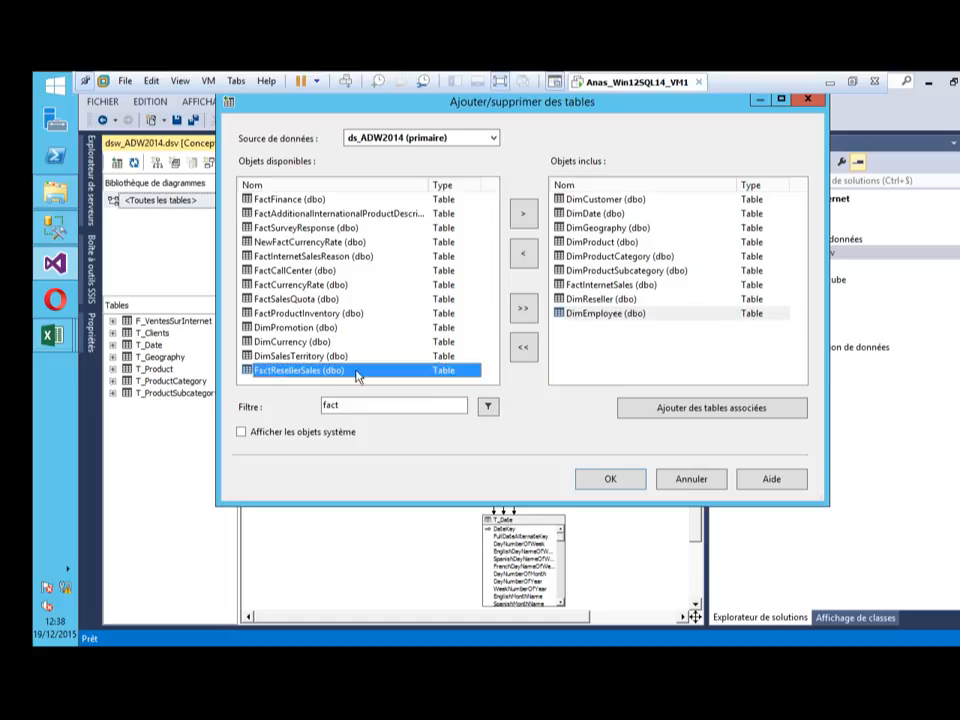
pyautogui.click(523, 213)
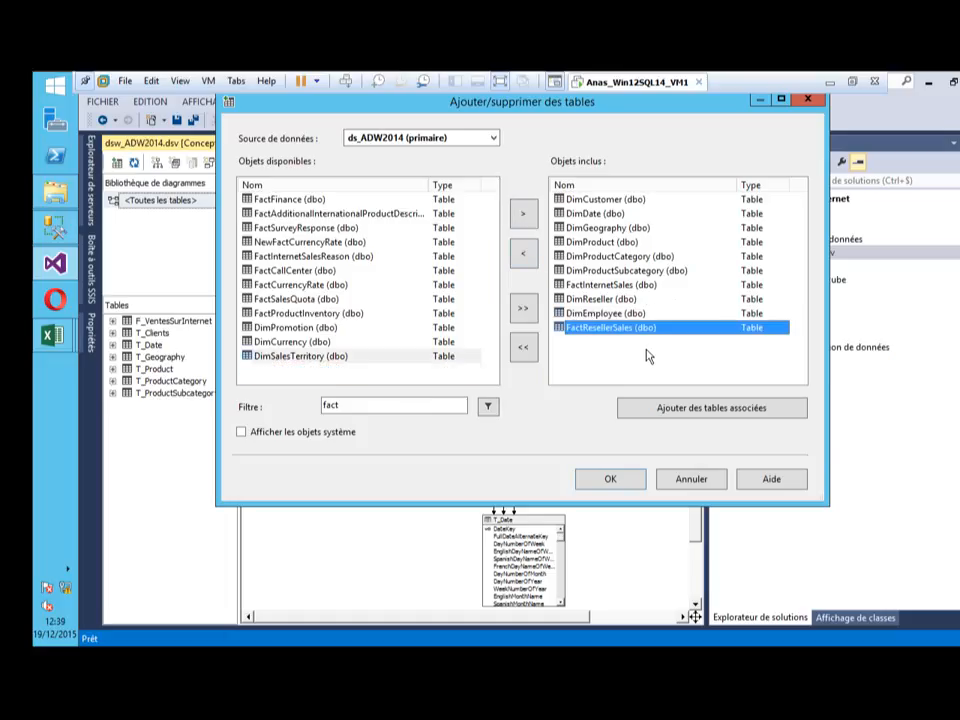
# Apply the table selection with DimReseller, DimEmployee and FactResellerSales, and rearrange the tables automatically in the diagram
pyautogui.hotkey('ctrl', '1')
pyautogui.click(589, 332)
pyautogui.moveTo(558, 330); pyautogui.dragTo(628, 336)
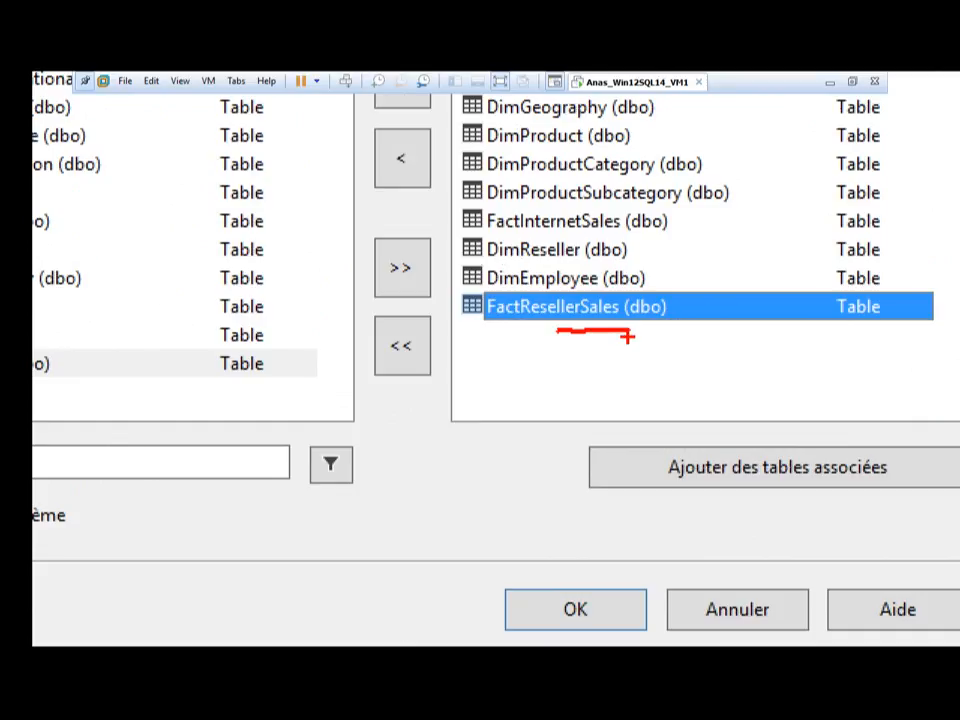
pyautogui.moveTo(666, 270)
pyautogui.mouseDown()
pyautogui.moveTo(674, 284)
pyautogui.moveTo(697, 266)
pyautogui.mouseUp()
pyautogui.moveTo(664, 256); pyautogui.dragTo(700, 252)
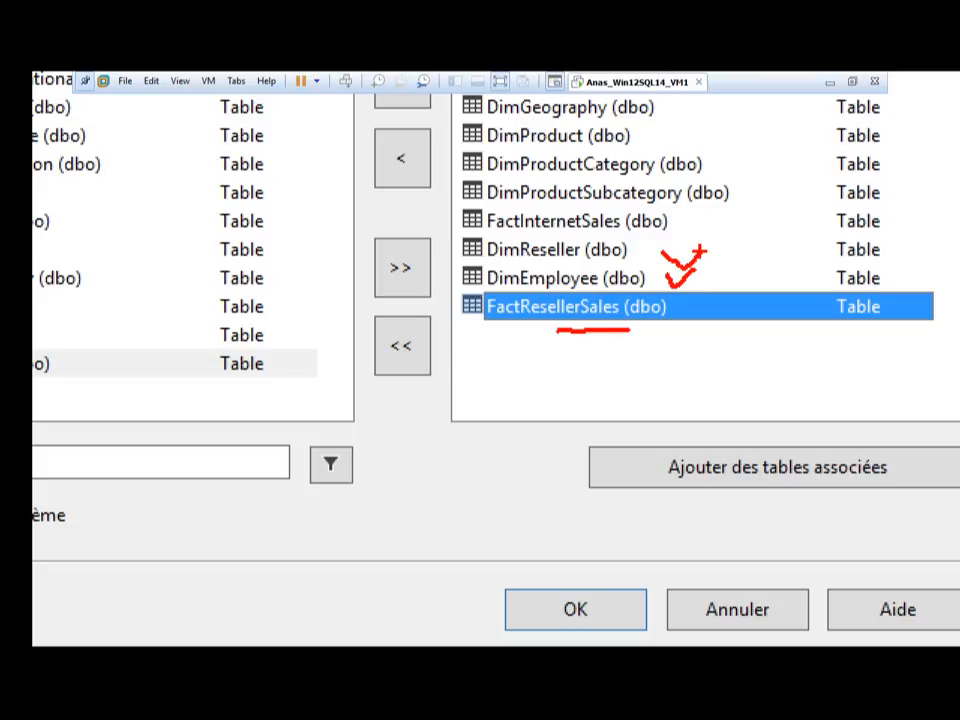
pyautogui.press('Escape')
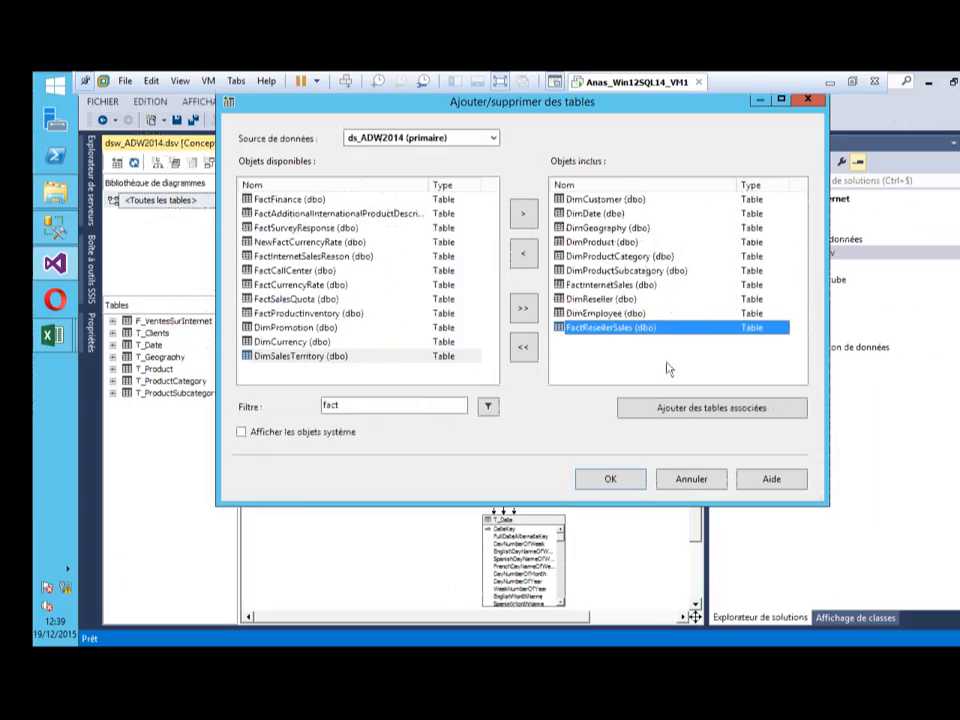
pyautogui.click(621, 481)
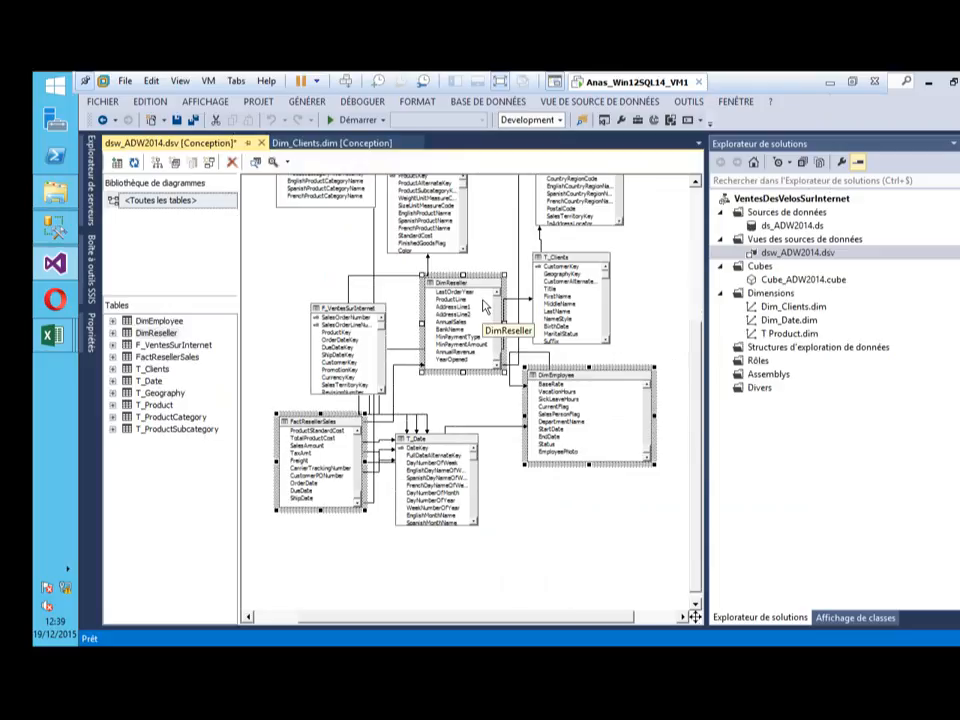
pyautogui.rightClick(547, 523)
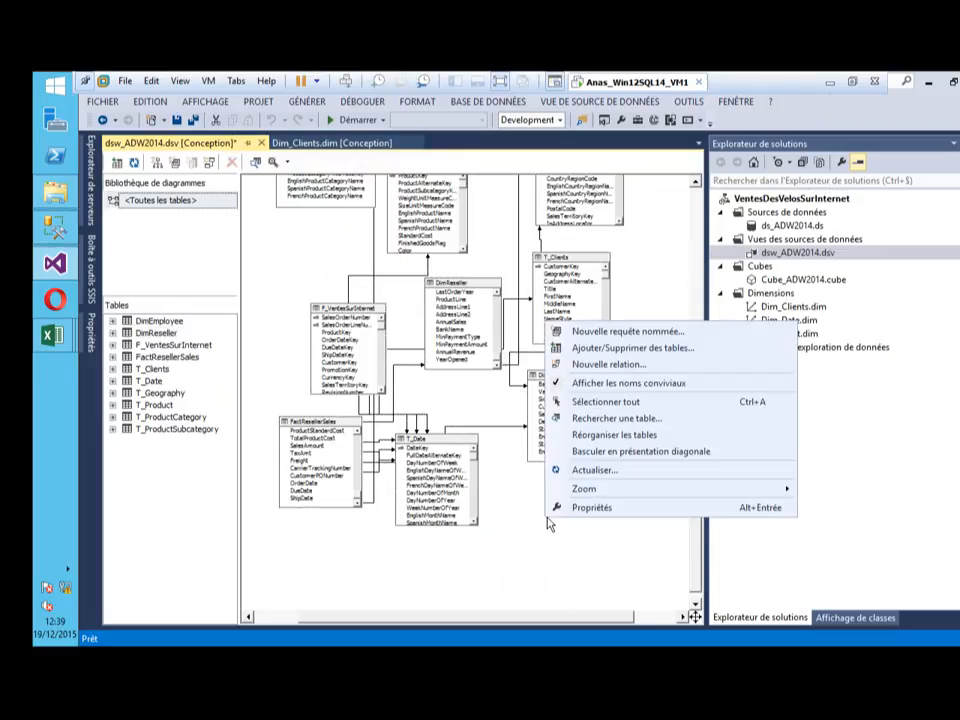
pyautogui.click(584, 435)
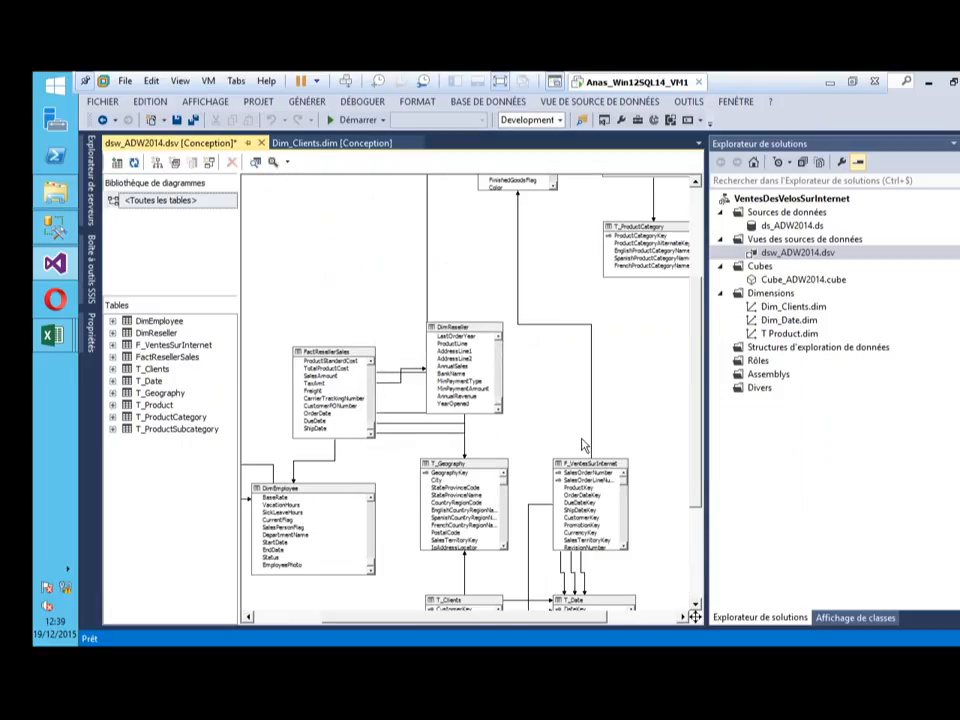
pyautogui.scroll(-3, 565, 420)
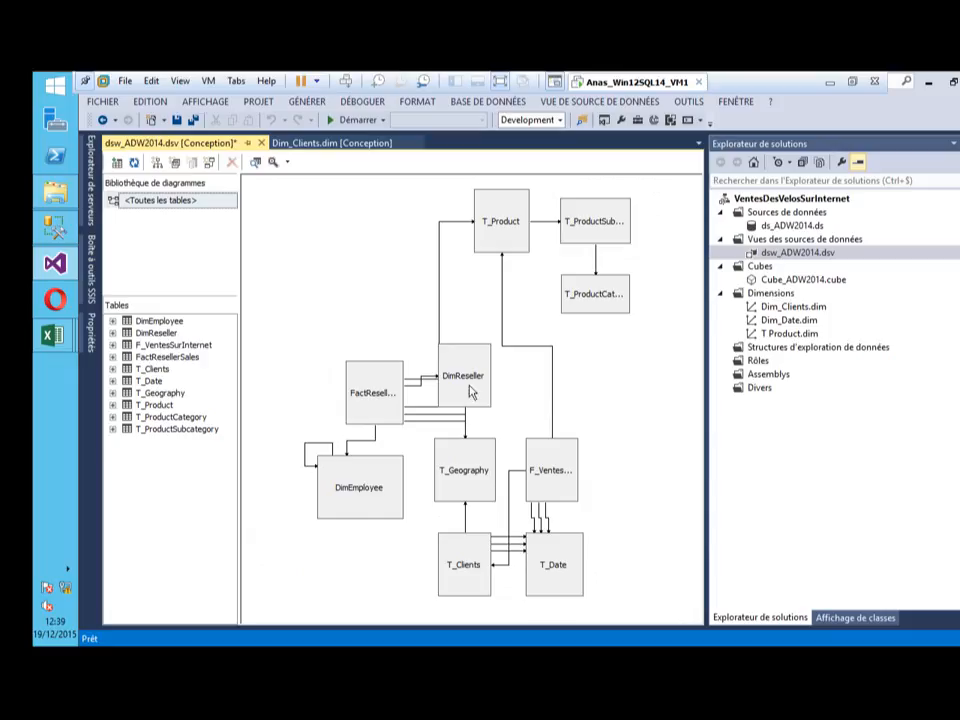
# In the diagram, move FactResellerSales up above DimEmployee and F_VentesSurInternet further right, away from T_Geography
pyautogui.click(381, 377)
pyautogui.moveTo(364, 360); pyautogui.dragTo(336, 271)
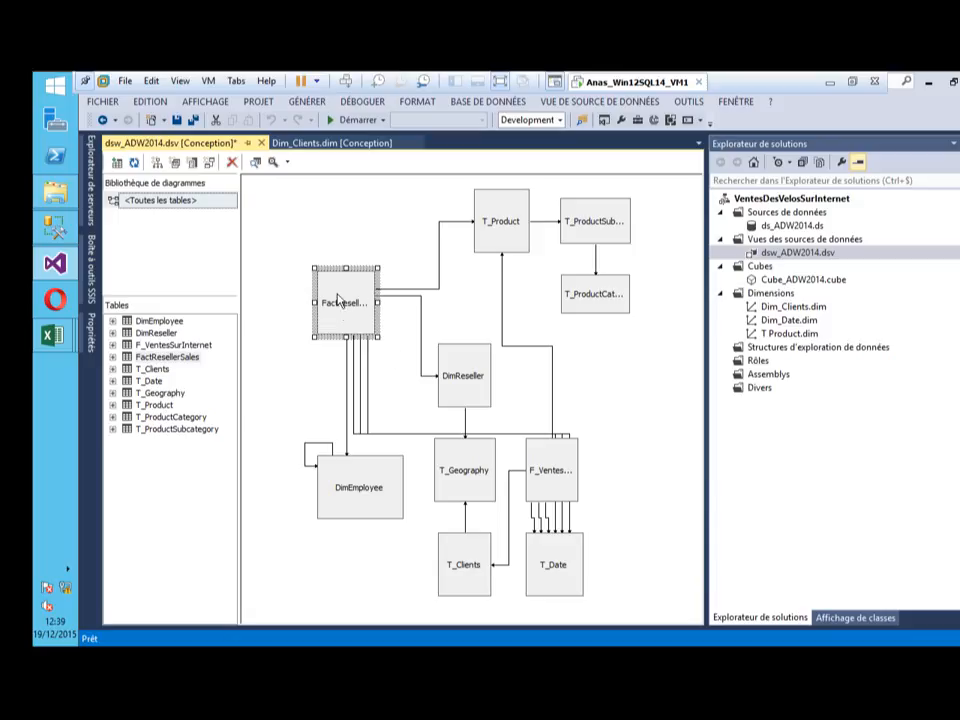
pyautogui.click(574, 459)
pyautogui.moveTo(576, 459); pyautogui.dragTo(658, 460)
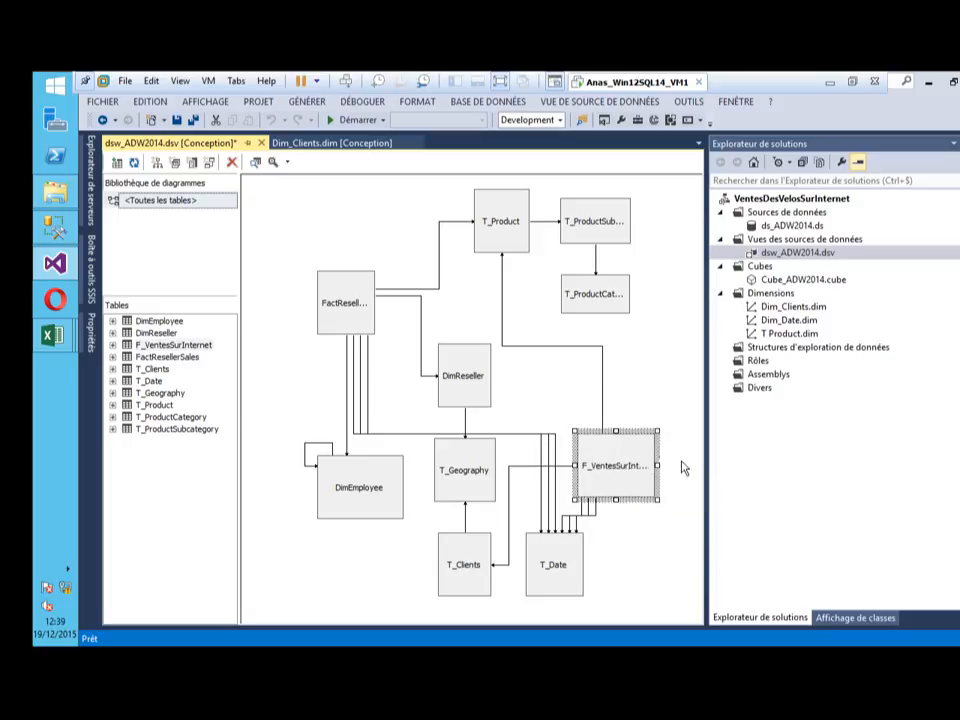
# Start a new dimension from an existing table in dsw_ADW2014, with DimReseller as its main table
pyautogui.rightClick(784, 295)
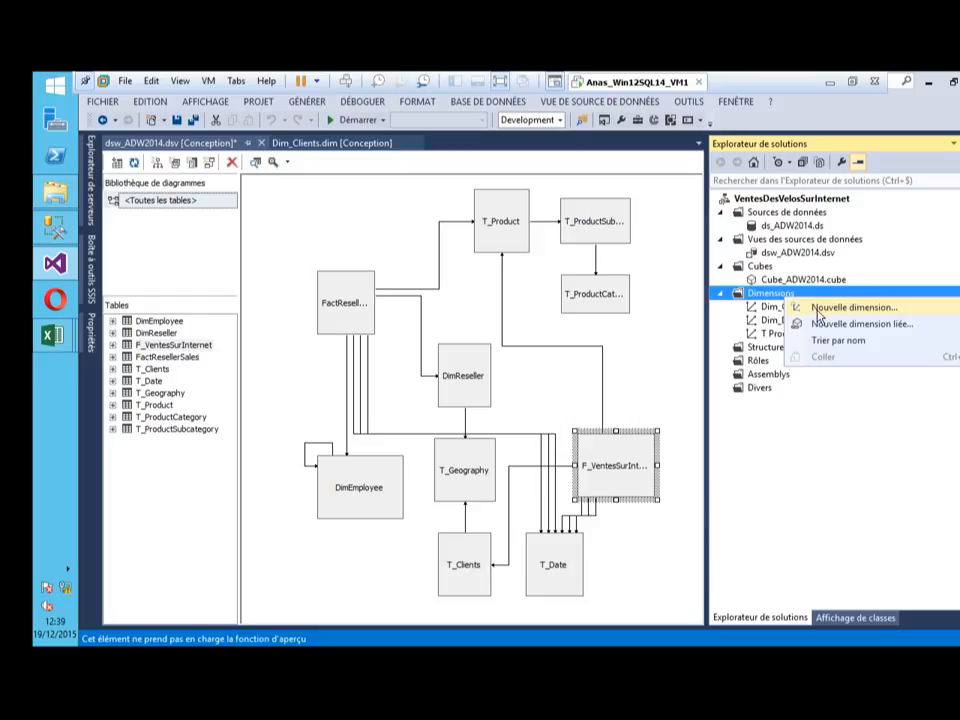
pyautogui.click(815, 309)
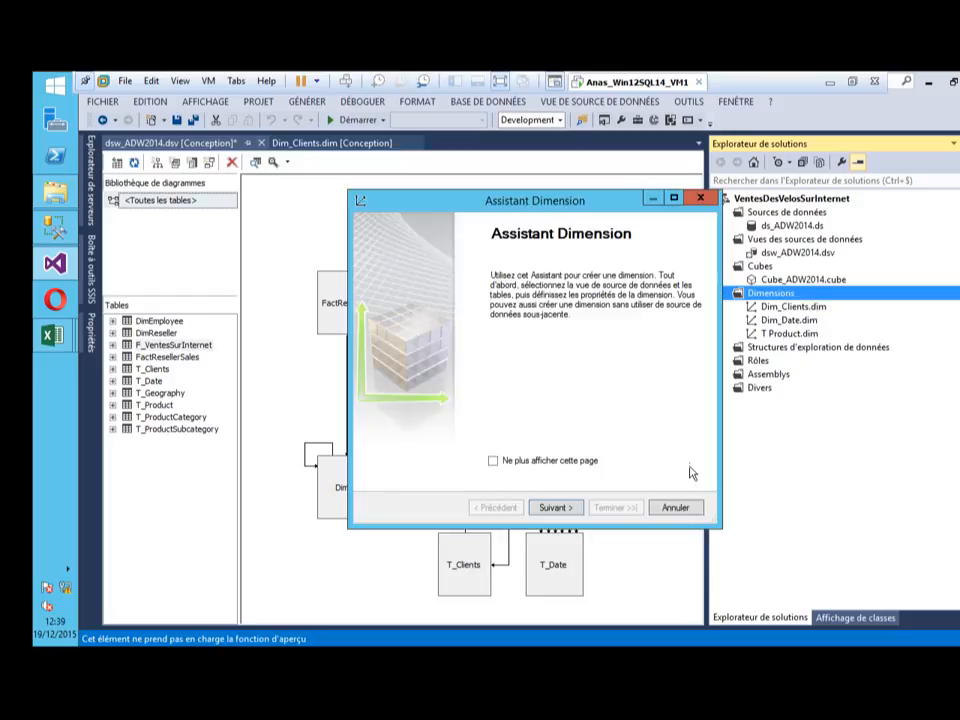
pyautogui.click(558, 507)
pyautogui.press('ctrl')
pyautogui.click(547, 508)
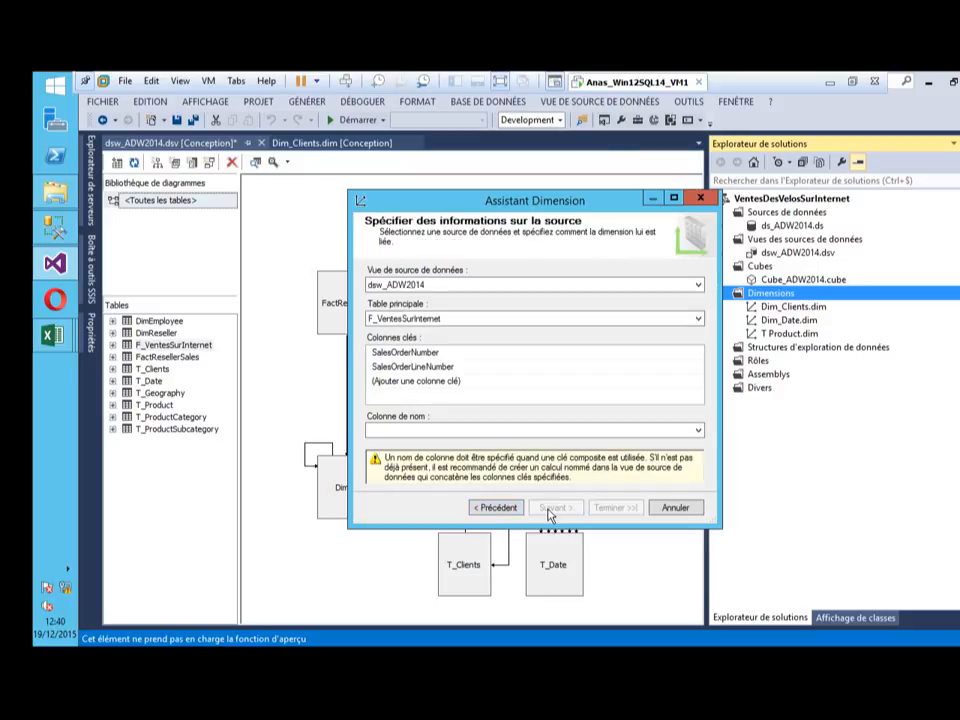
pyautogui.click(516, 323)
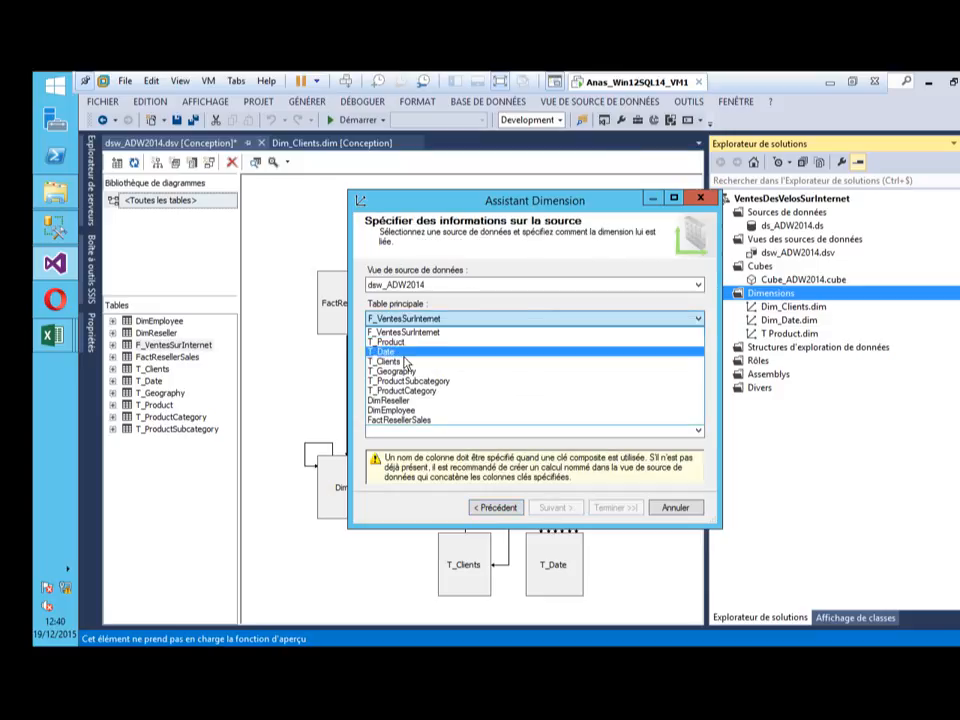
pyautogui.click(404, 401)
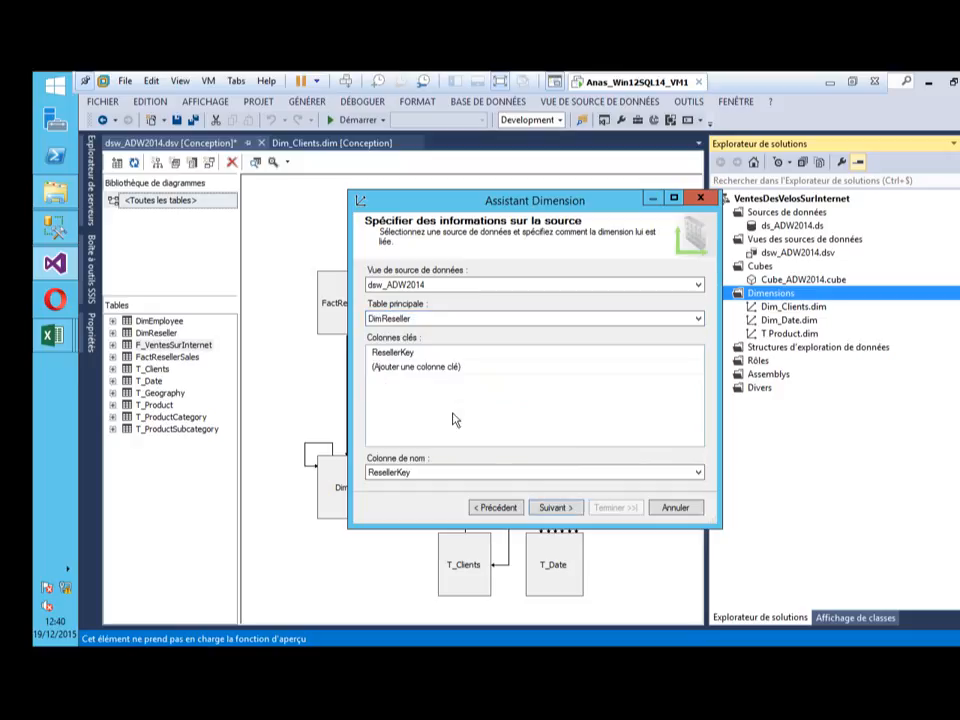
pyautogui.click(435, 473)
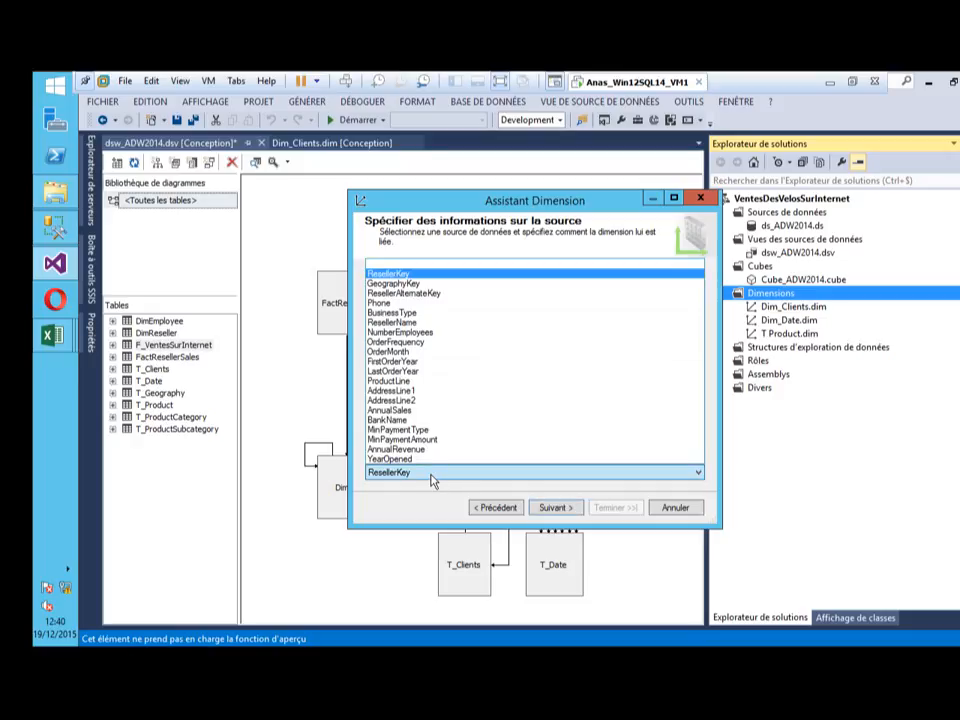
pyautogui.hotkey('ctrl', '1')
pyautogui.click(417, 367)
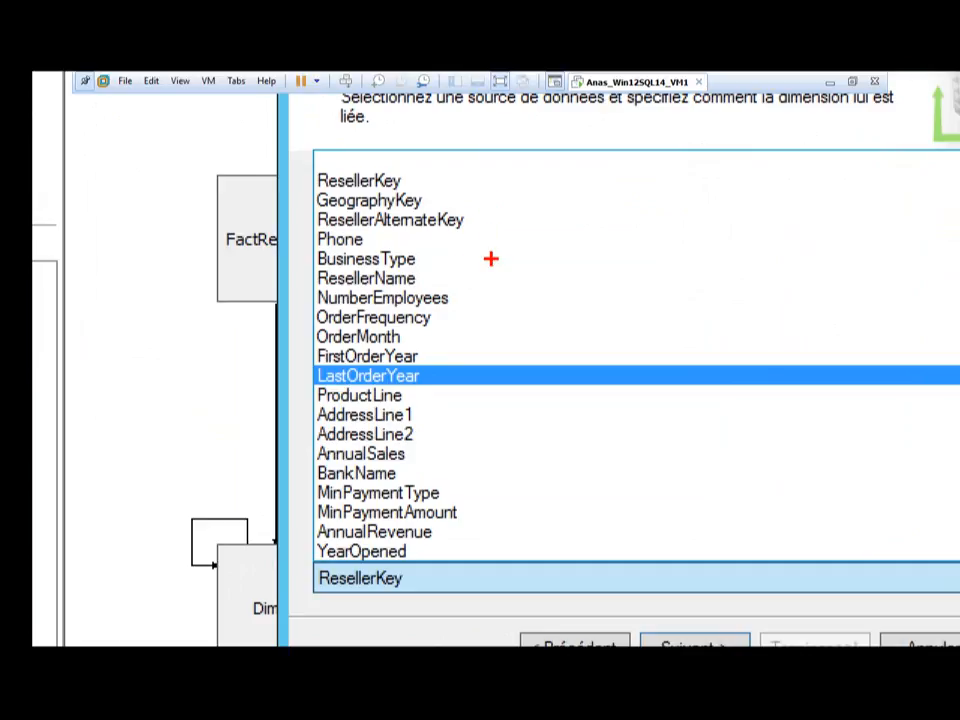
pyautogui.moveTo(429, 279); pyautogui.dragTo(459, 261)
pyautogui.press('Escape')
pyautogui.click(441, 320)
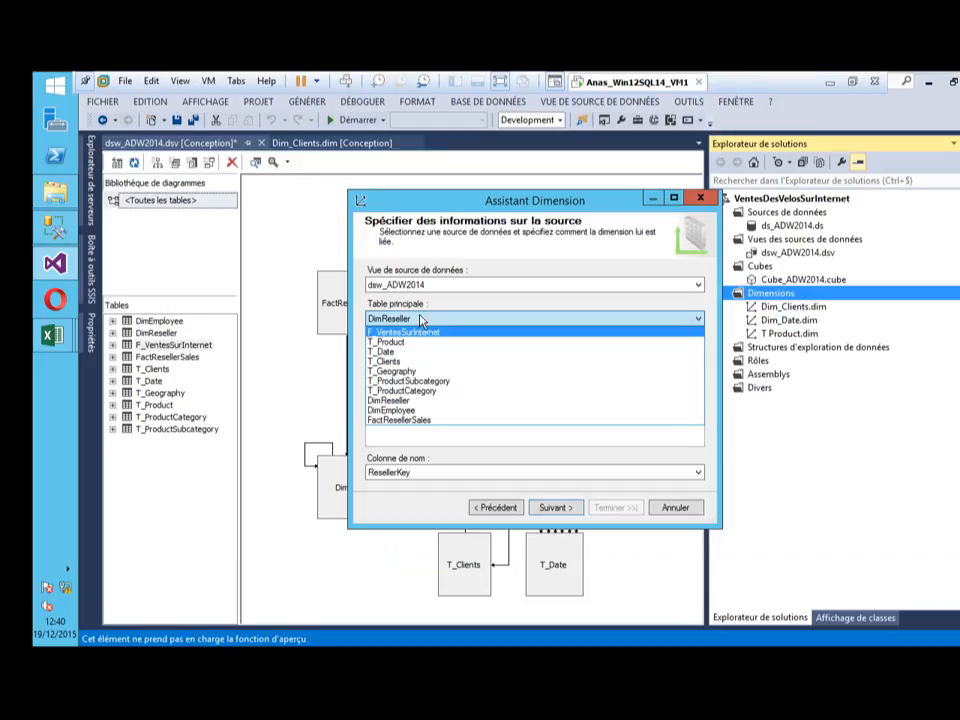
pyautogui.click(424, 313)
# Set ResellerName as the dimension's name column and keep T_Geography as its related table
pyautogui.click(395, 472)
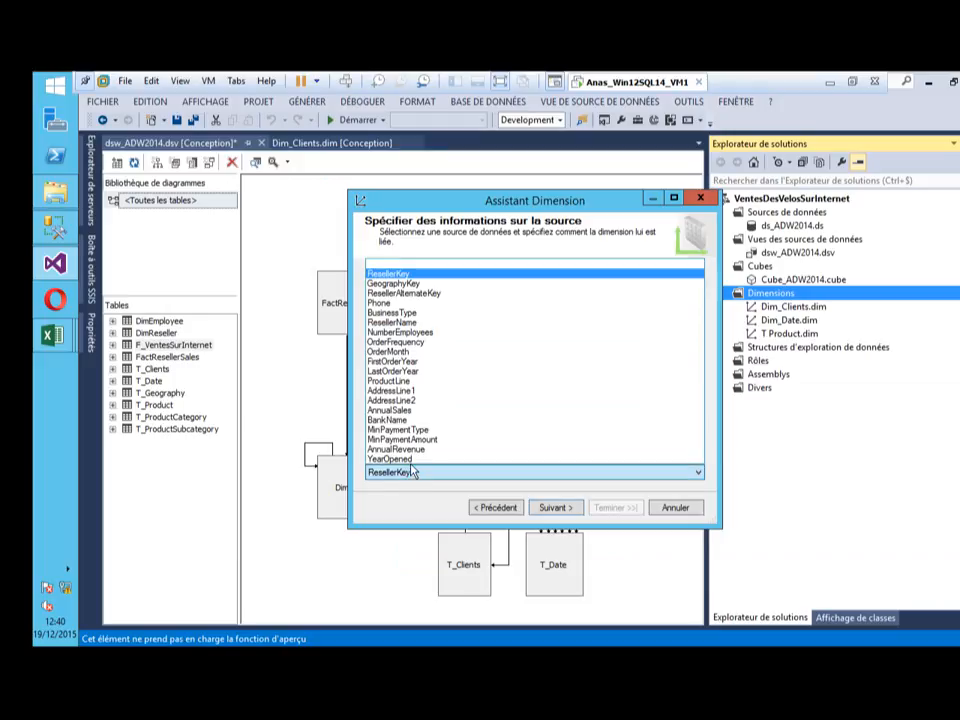
pyautogui.click(395, 322)
pyautogui.click(553, 508)
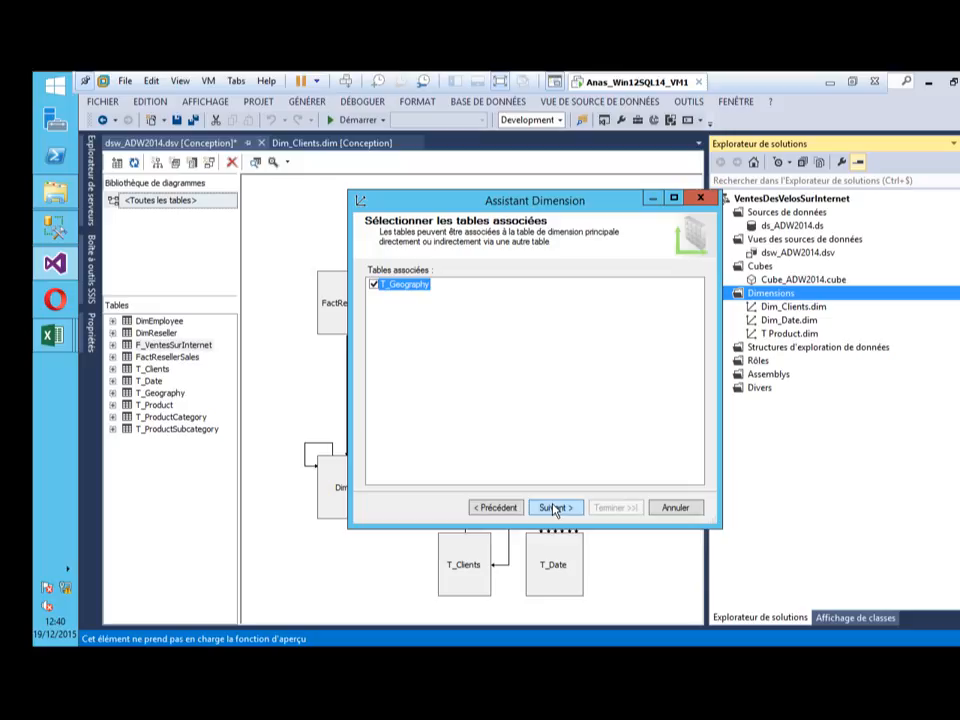
pyautogui.click(553, 508)
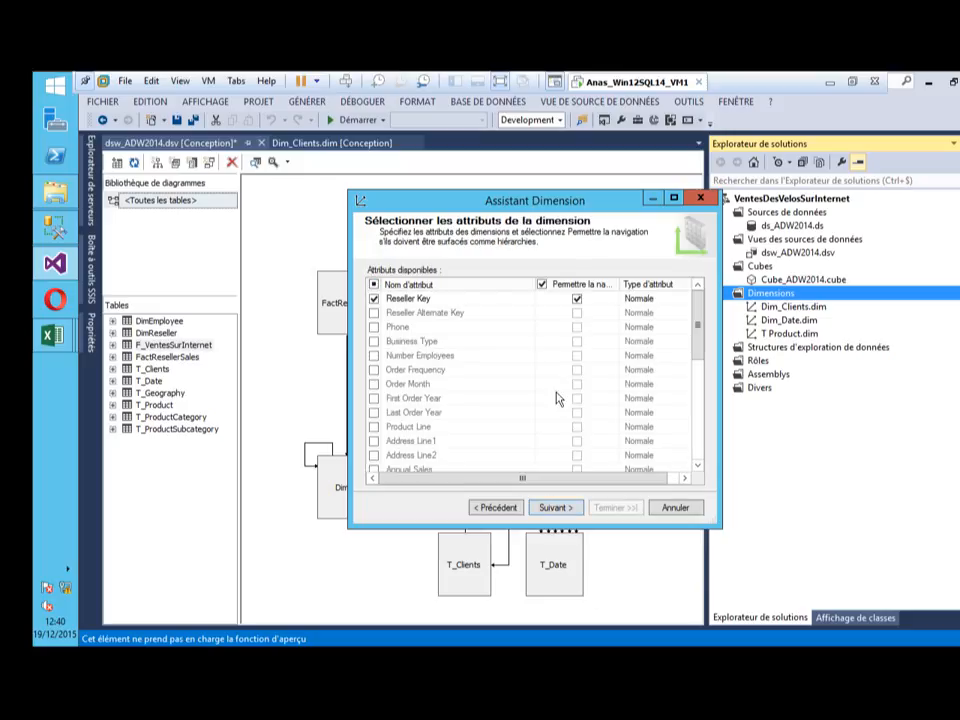
# Rename the Reseller Key attribute of the new dimension as Vendeur
pyautogui.moveTo(494, 209); pyautogui.dragTo(494, 203)
pyautogui.click(470, 285)
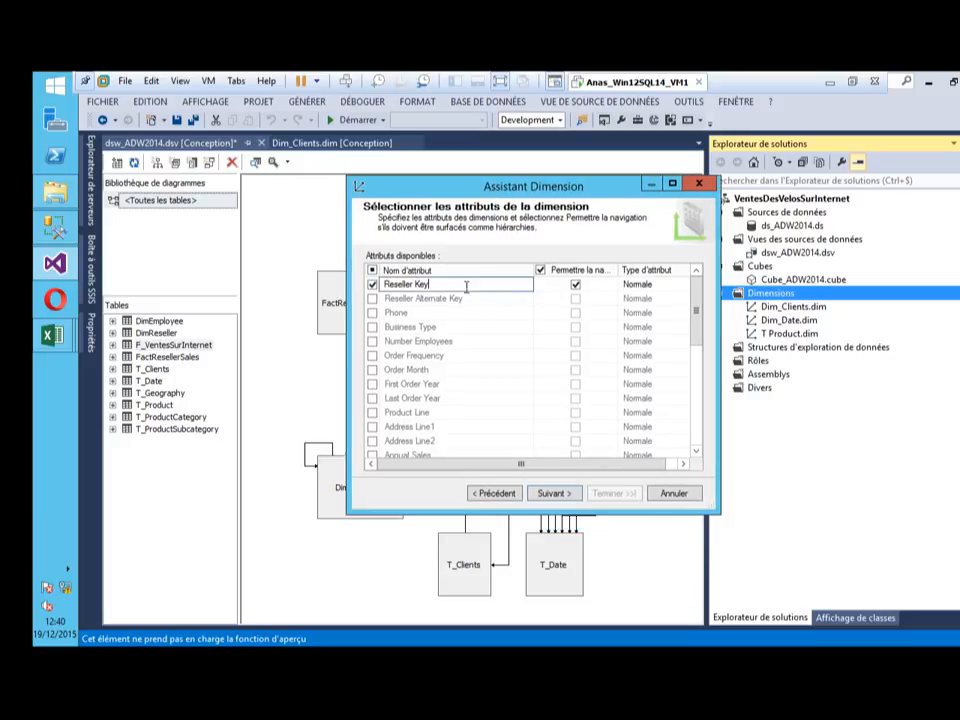
pyautogui.write('Vendeur')
# Exclude the Geography Key attribute and include City, State Province Name and French Country Region Name instead
pyautogui.scroll(-2, 696, 349)
pyautogui.scroll(-3, 697, 390)
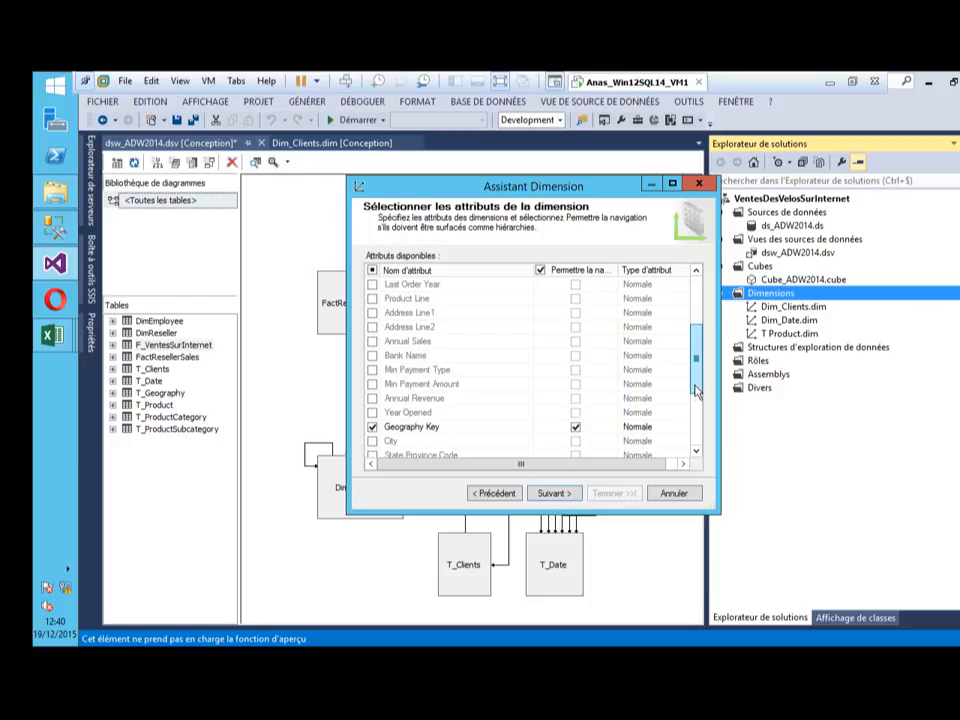
pyautogui.scroll(-2, 694, 410)
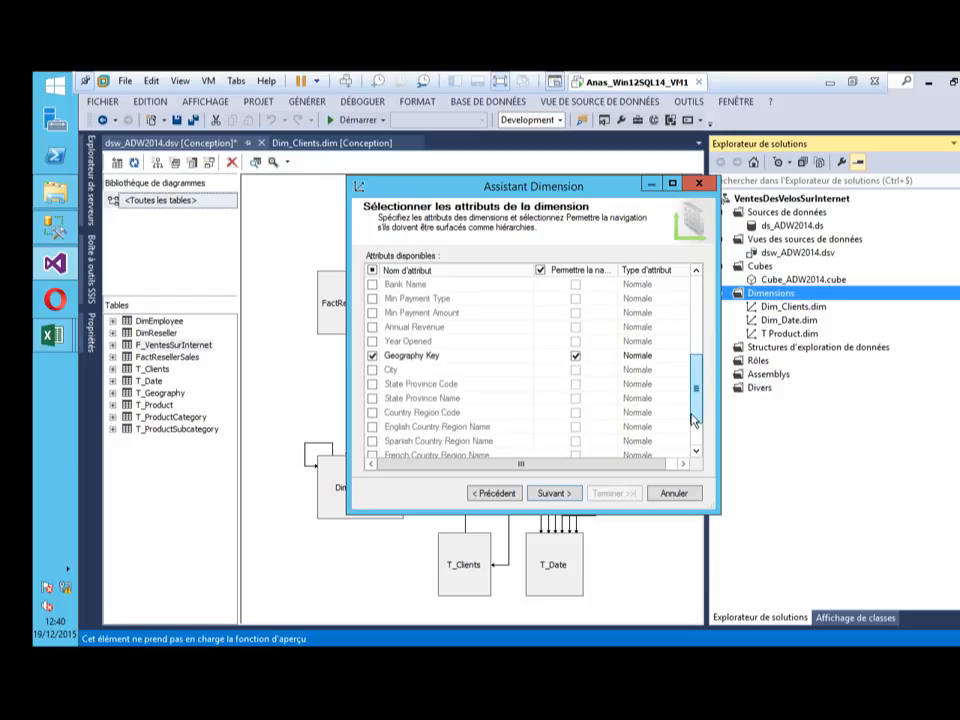
pyautogui.click(467, 343)
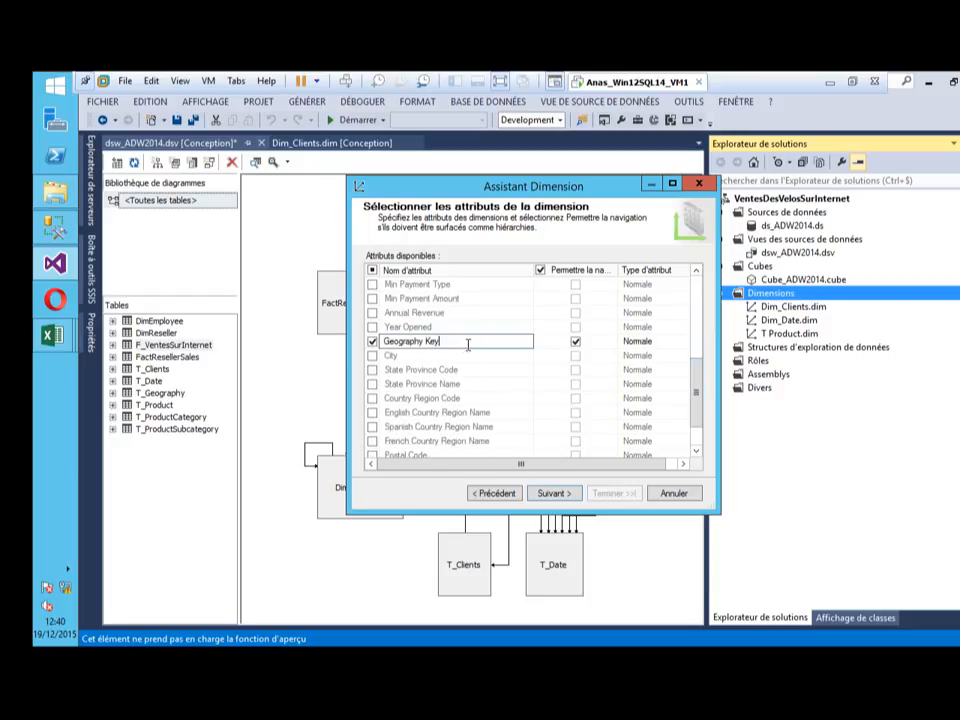
pyautogui.click(372, 343)
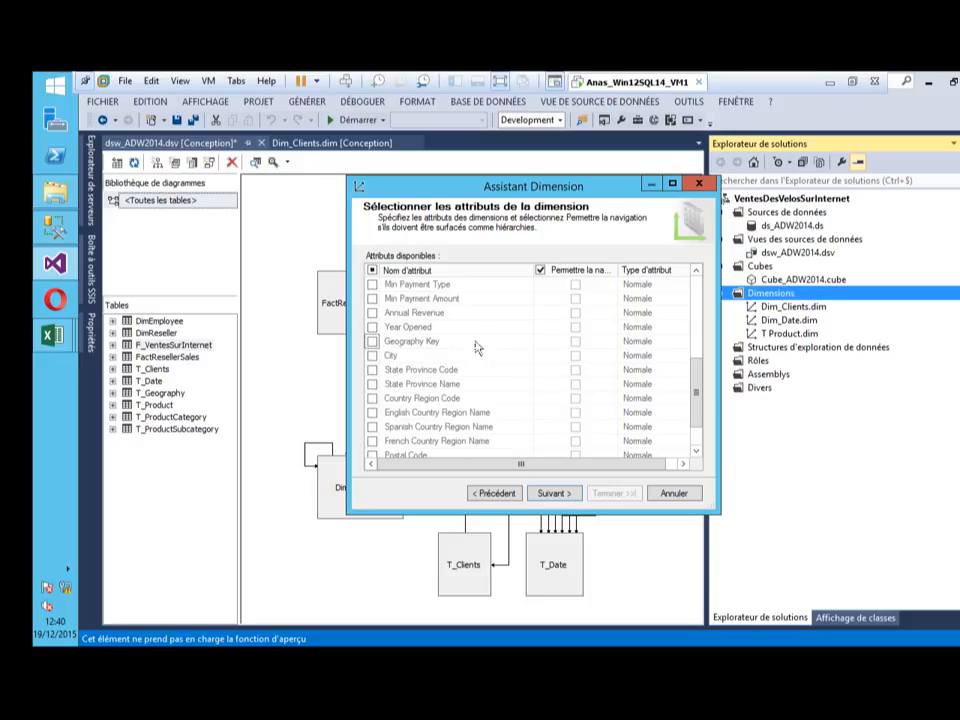
pyautogui.click(372, 356)
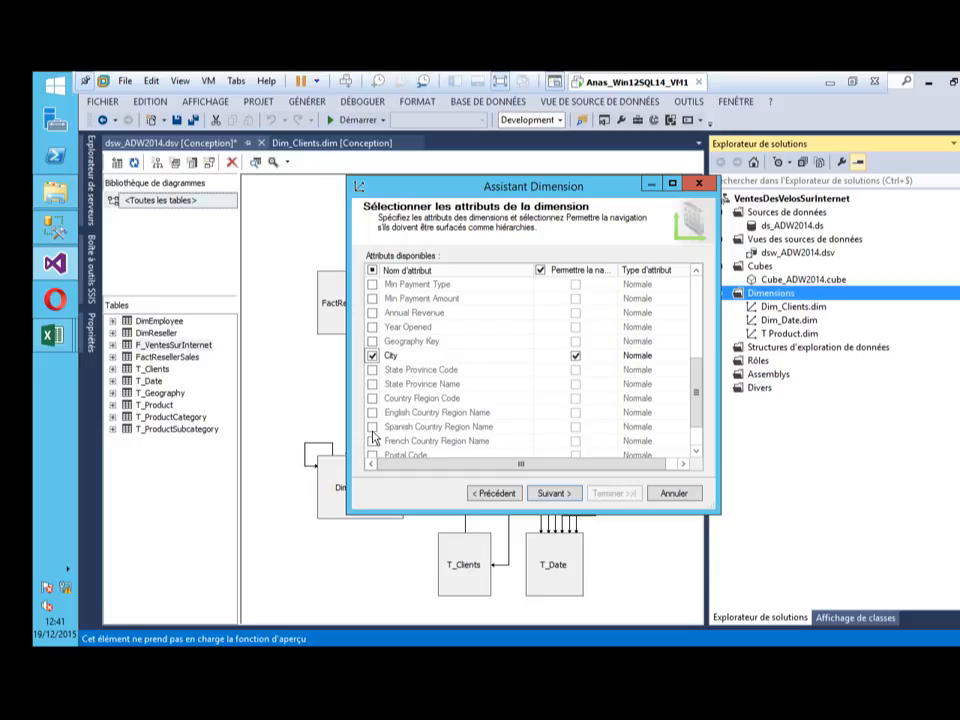
pyautogui.click(372, 384)
pyautogui.click(372, 441)
# Add Annual Revenue to the dimension's attributes and accept the attribute selection
pyautogui.scroll(-1, 692, 420)
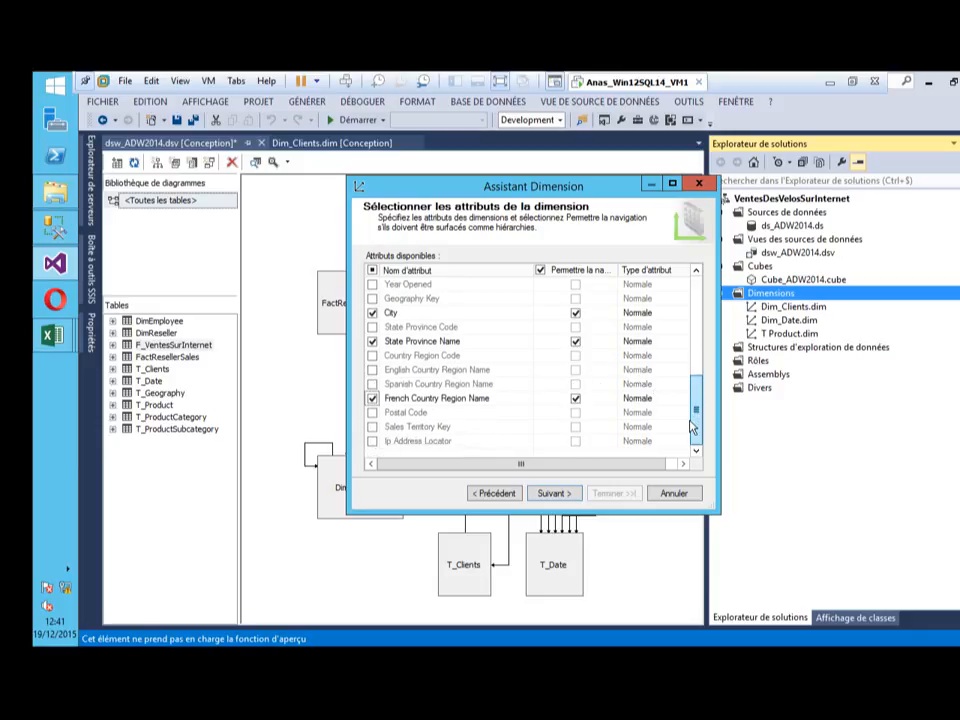
pyautogui.scroll(4, 692, 425)
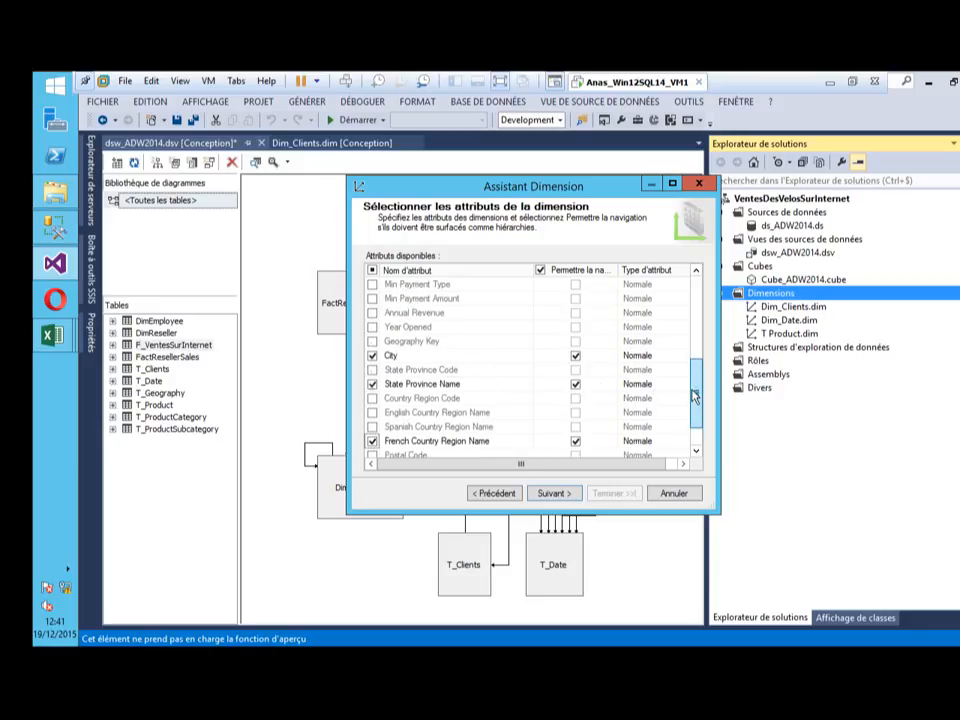
pyautogui.click(372, 327)
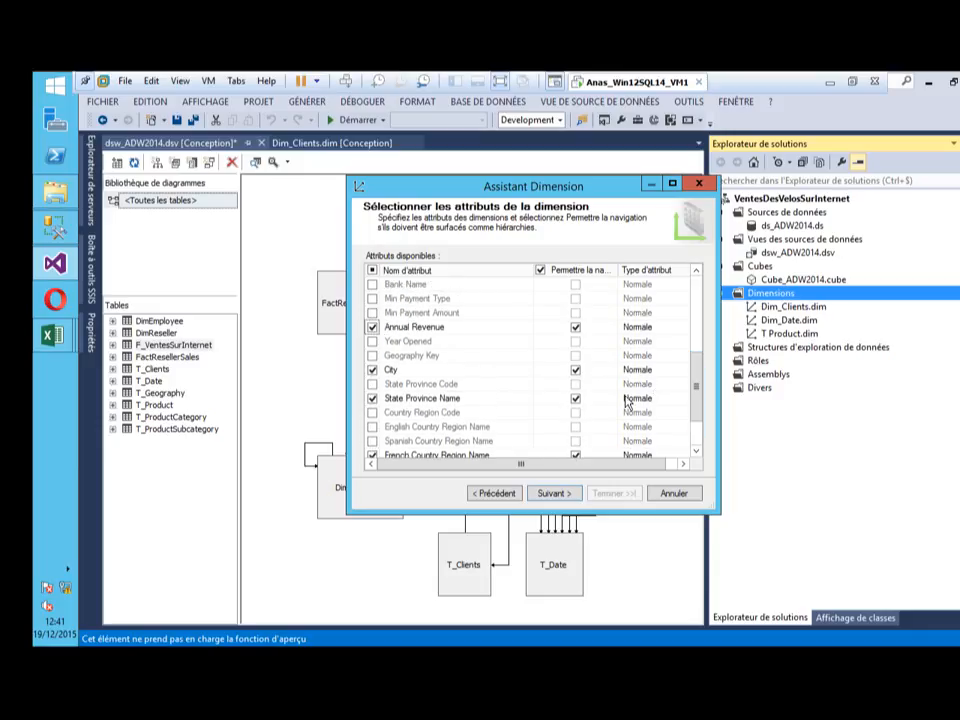
pyautogui.scroll(3, 698, 340)
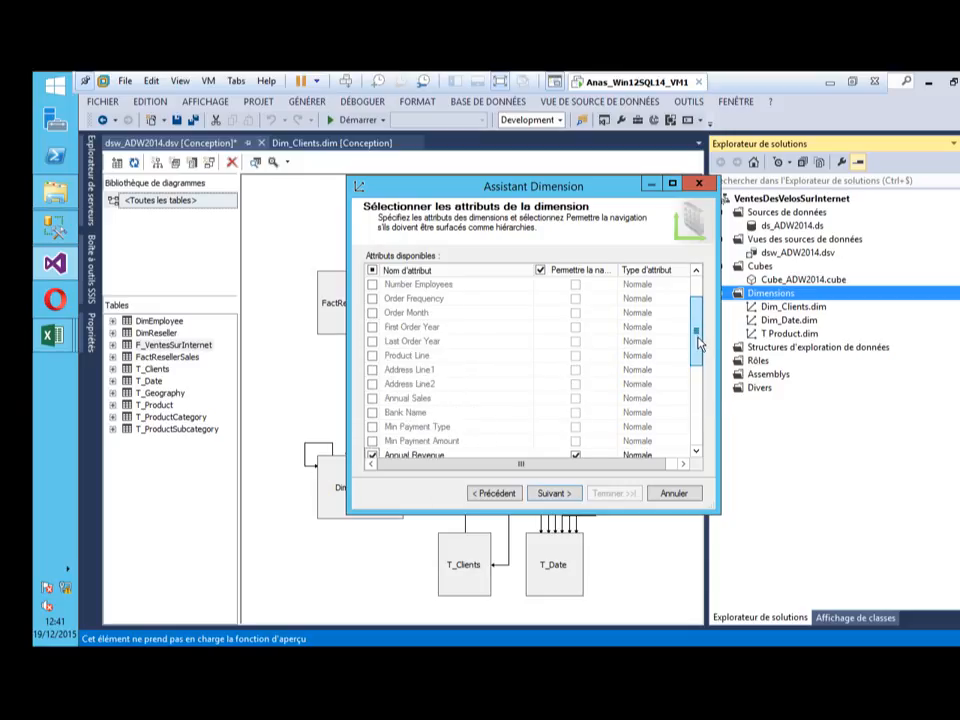
pyautogui.scroll(1, 698, 336)
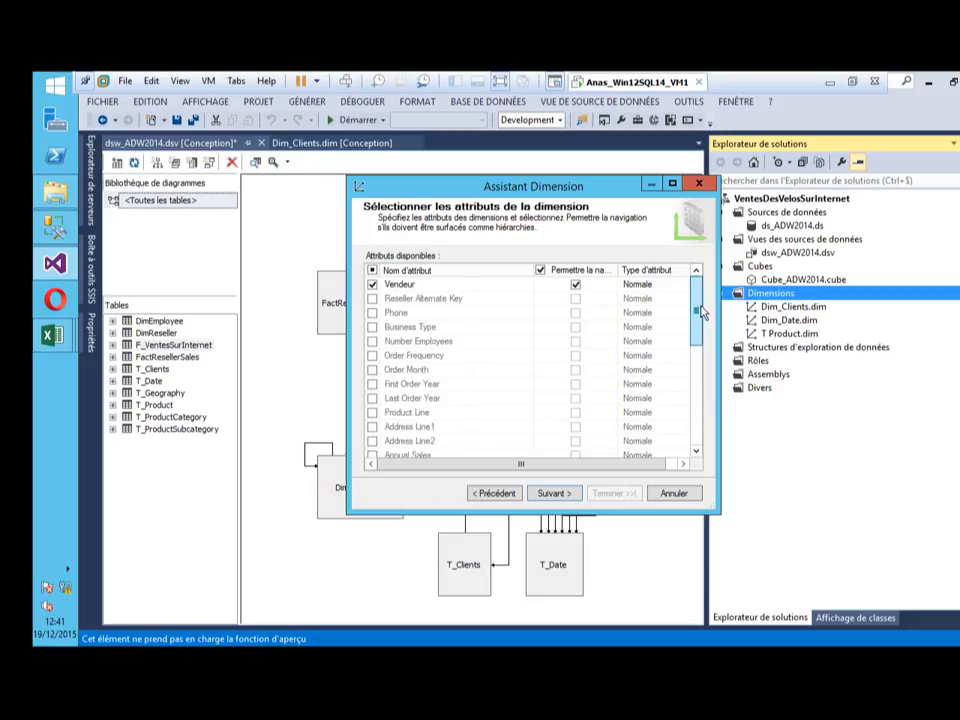
pyautogui.click(555, 493)
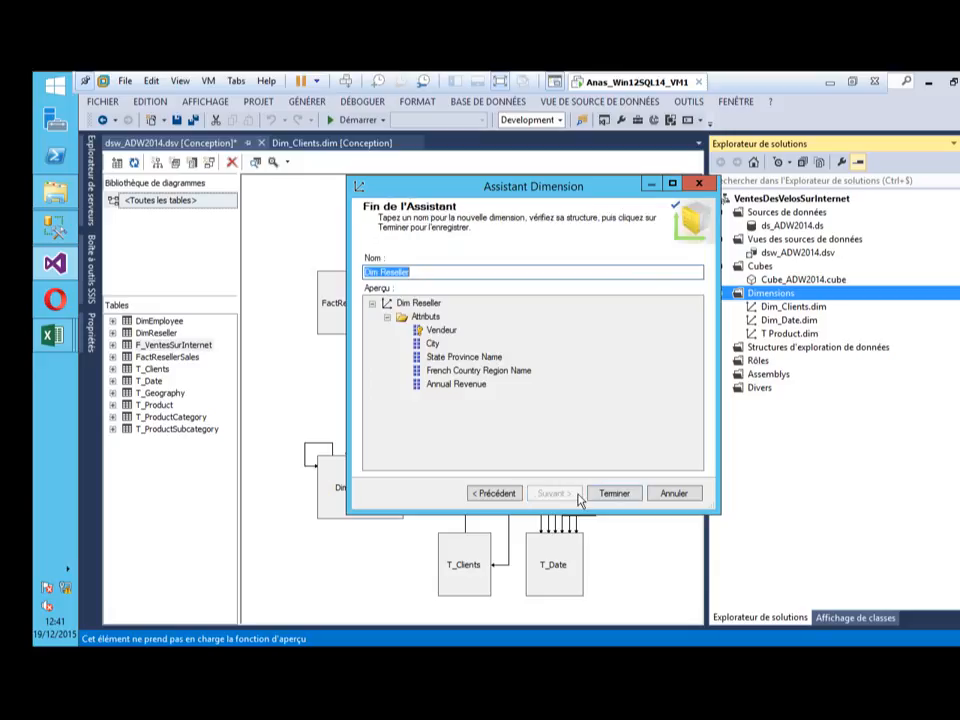
# Name the new dimension Dim_Revendeurs and finish creating it
pyautogui.click(381, 272)
pyautogui.press('BackSpace')
pyautogui.write('_')
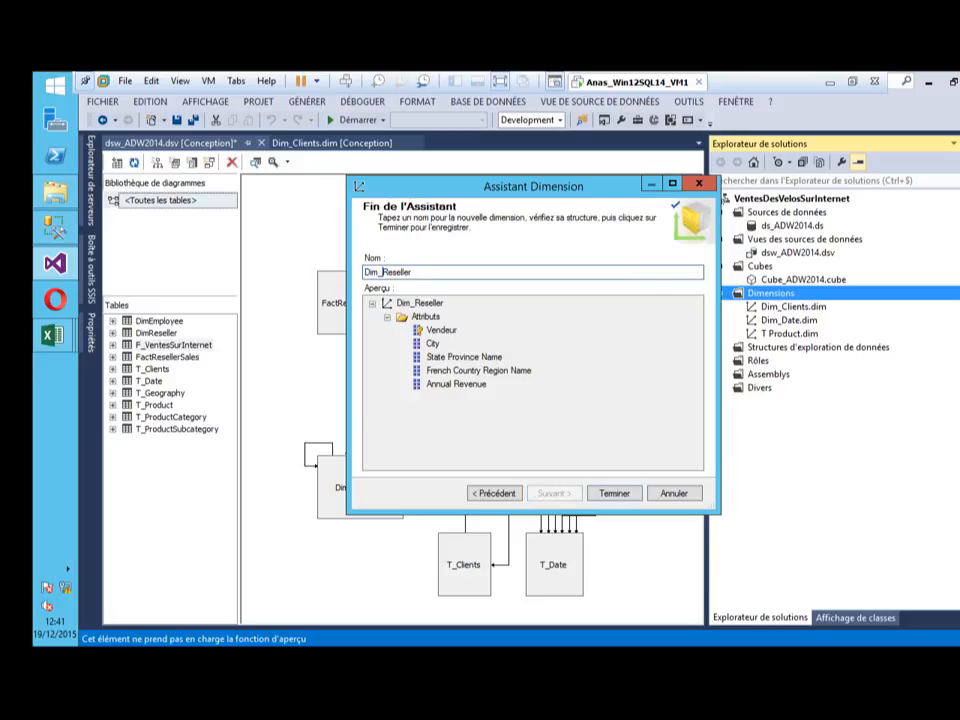
pyautogui.moveTo(413, 271); pyautogui.dragTo(395, 272)
pyautogui.write('vendeurs')
pyautogui.click(605, 493)
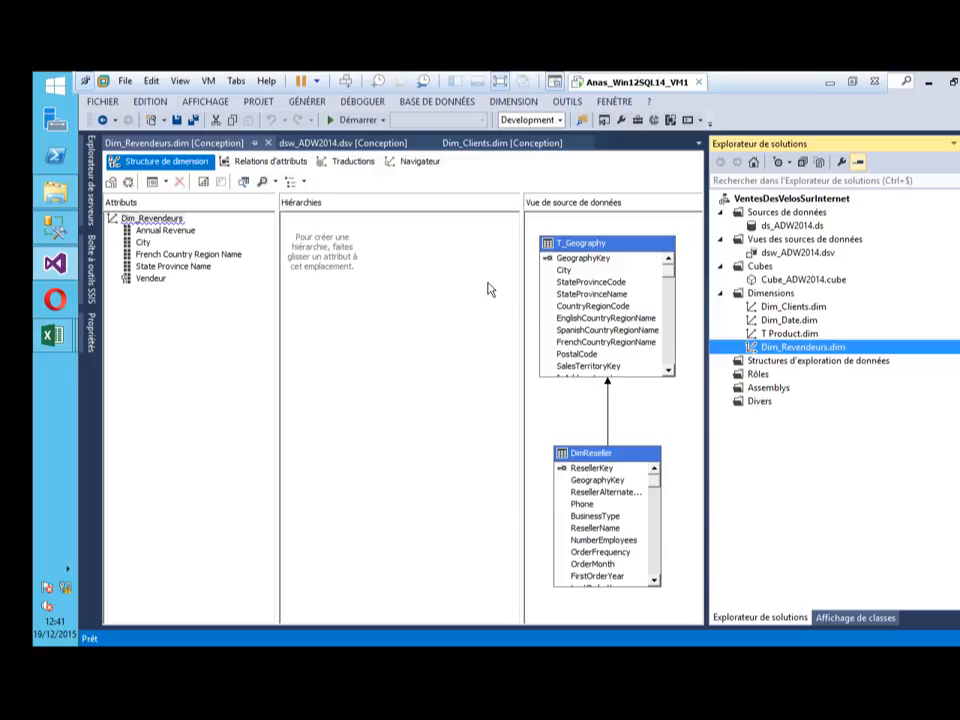
# Close the open designers for Dim_Revendeurs, dsw_ADW2014 and Dim_Clients
pyautogui.click(268, 144)
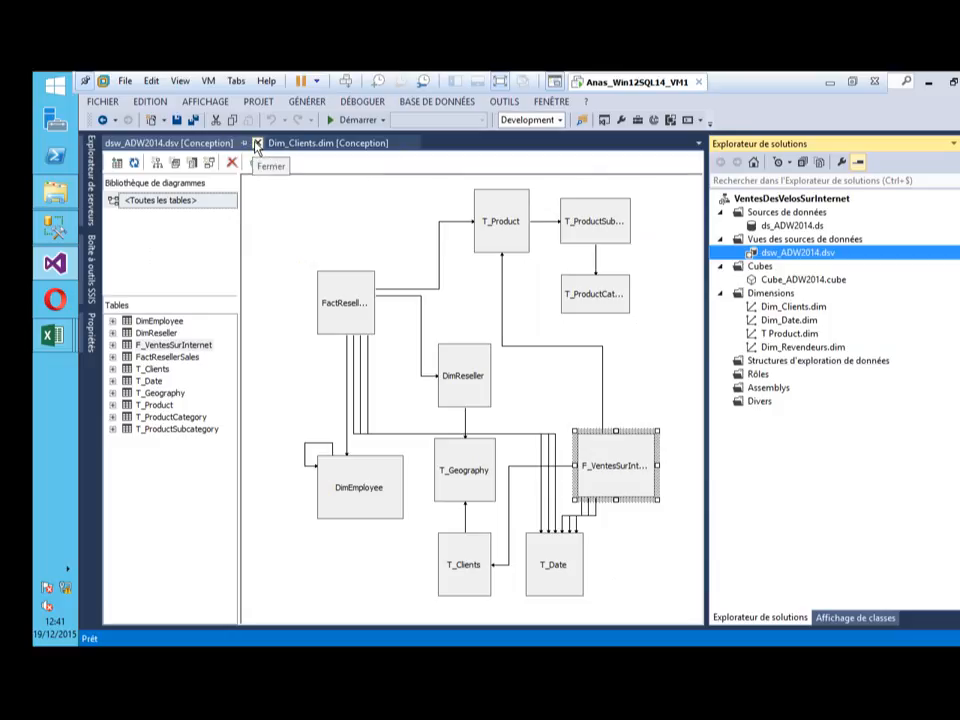
pyautogui.click(255, 144)
pyautogui.click(249, 143)
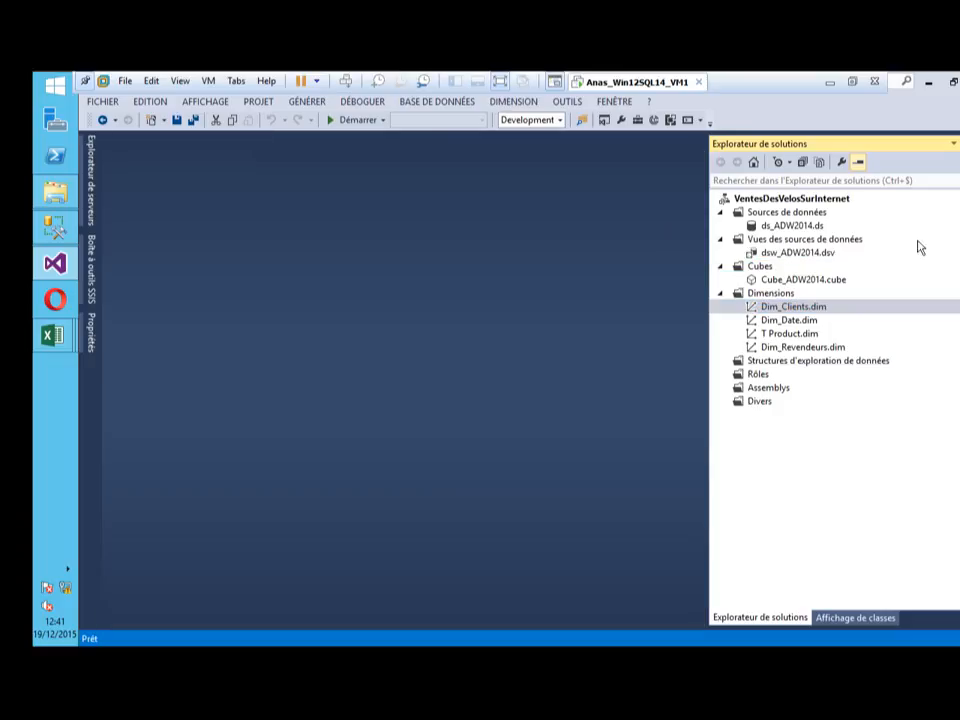
# Open Cube_ADW2014 in the designer, widen the measures area and show the measures of F Ventes Sur Internet
pyautogui.doubleClick(800, 280)
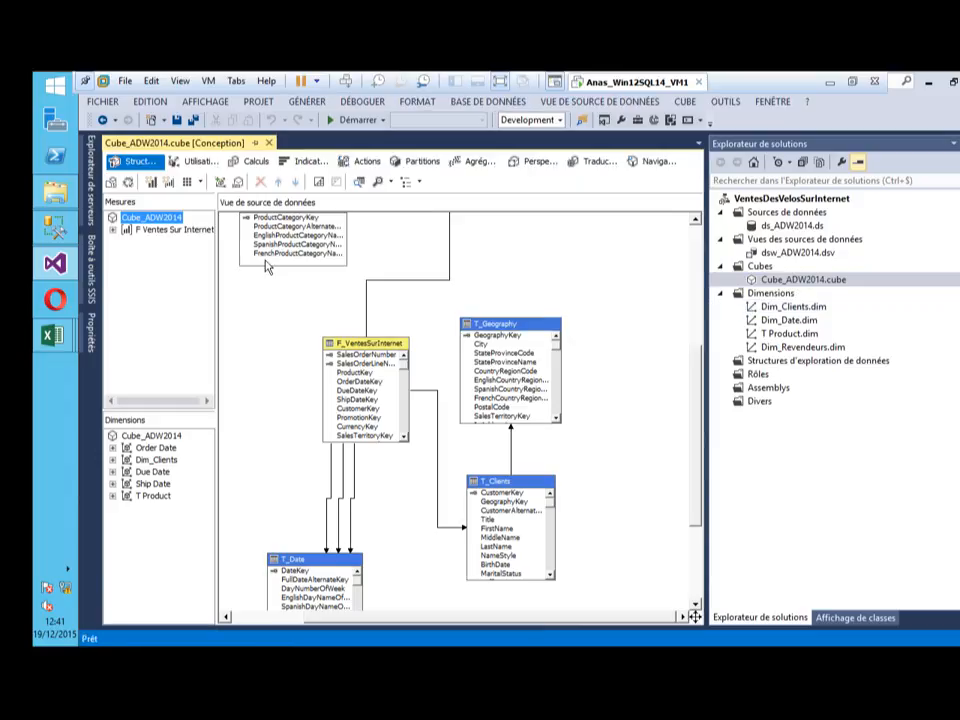
pyautogui.moveTo(218, 259); pyautogui.dragTo(281, 272)
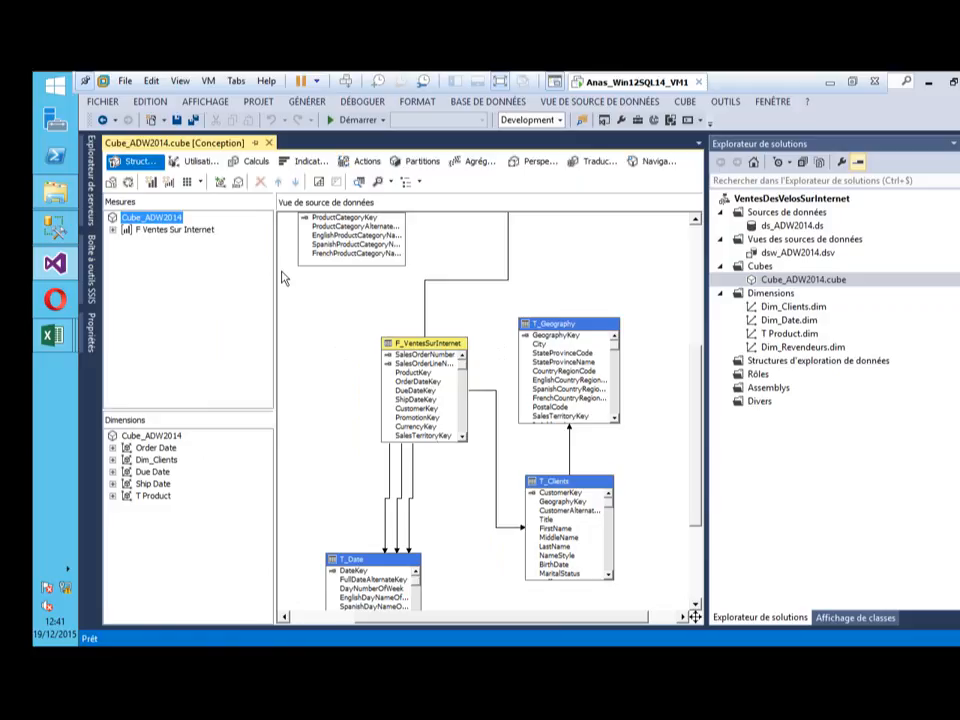
pyautogui.click(112, 229)
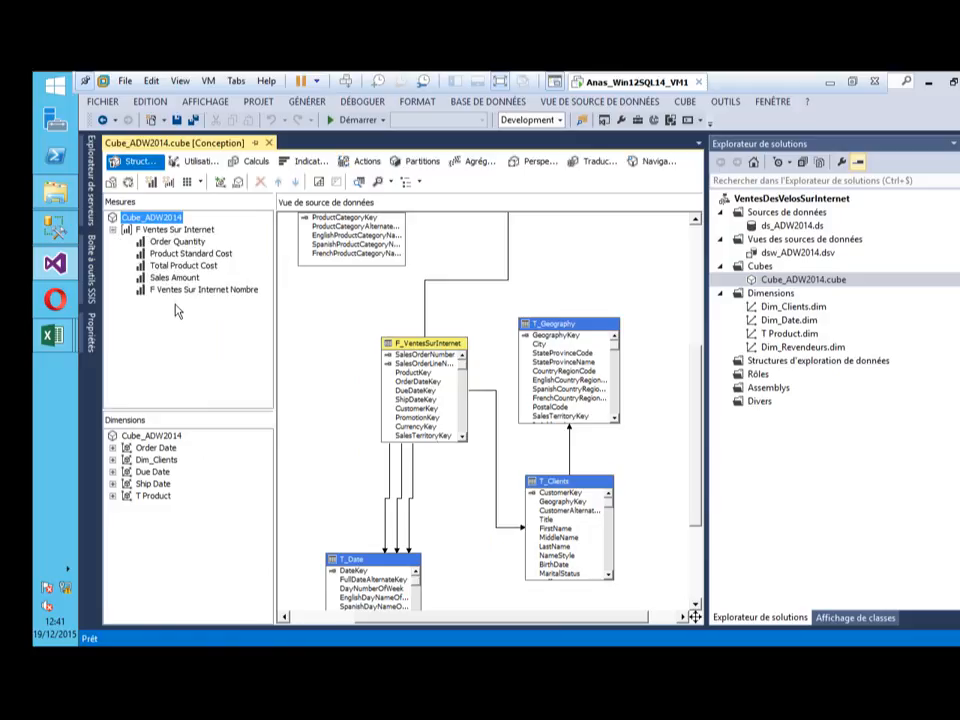
pyautogui.rightClick(157, 225)
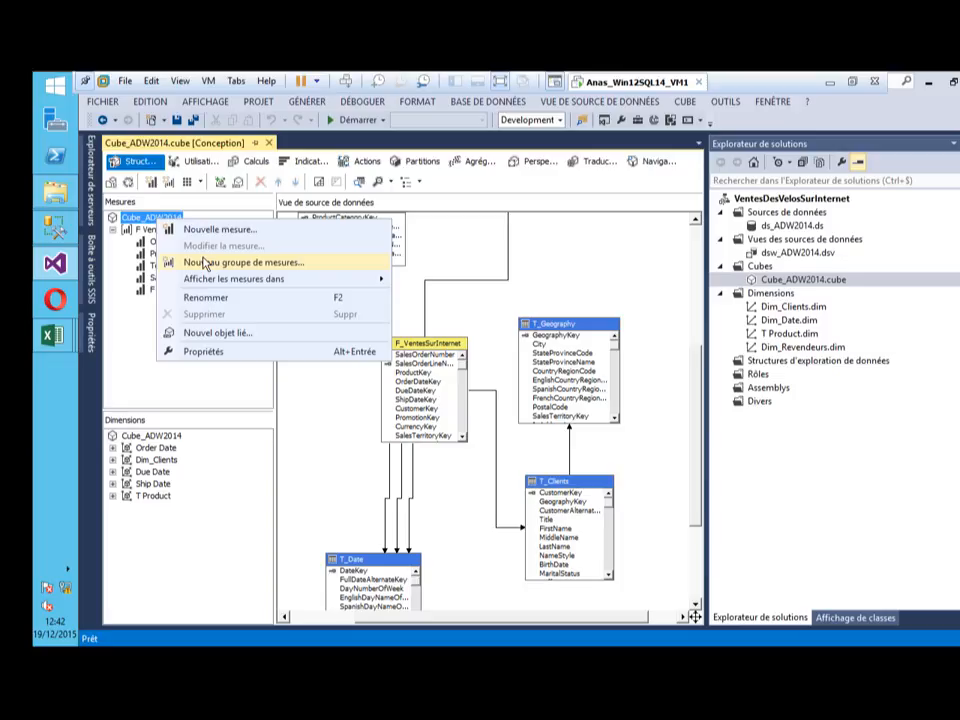
# Build and deploy the project, fully process Cube_ADW2014, and dismiss the processing and deployment windows
pyautogui.click(128, 181)
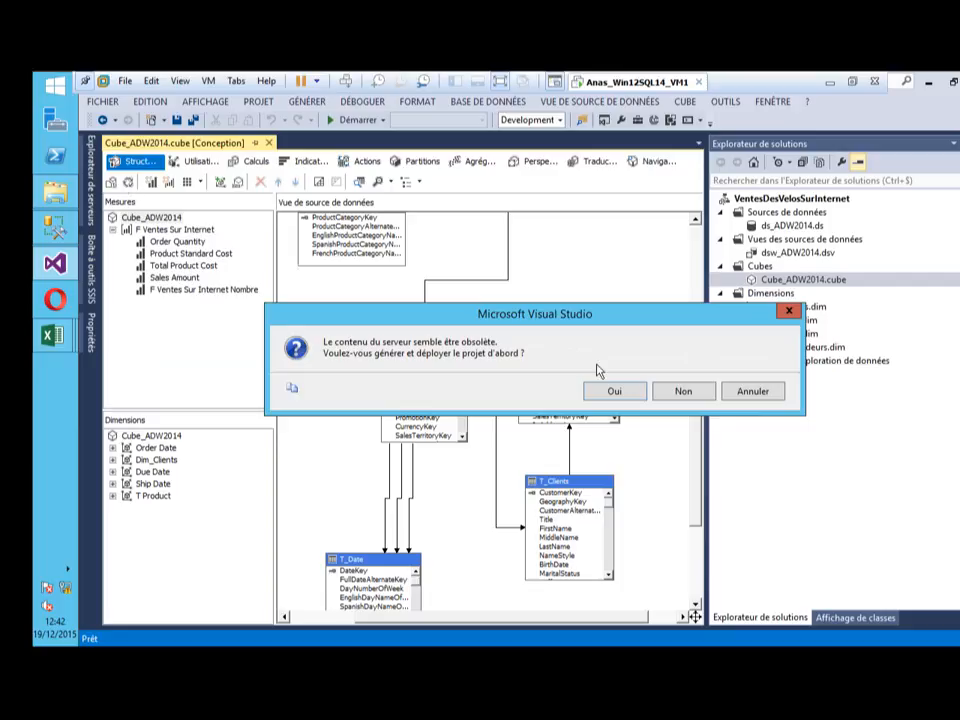
pyautogui.click(613, 390)
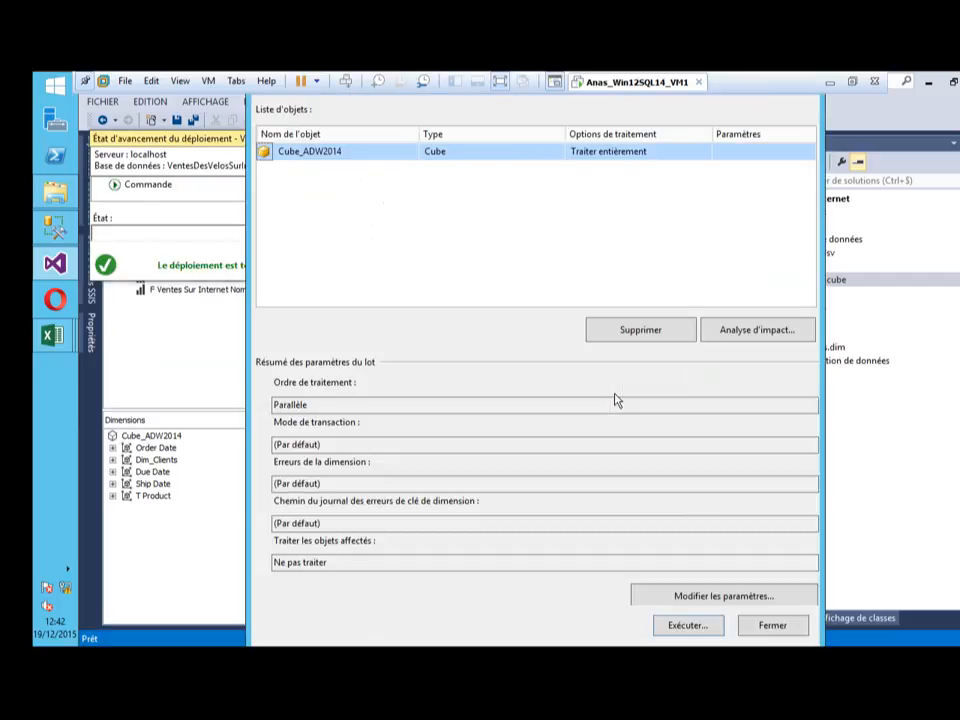
pyautogui.click(692, 627)
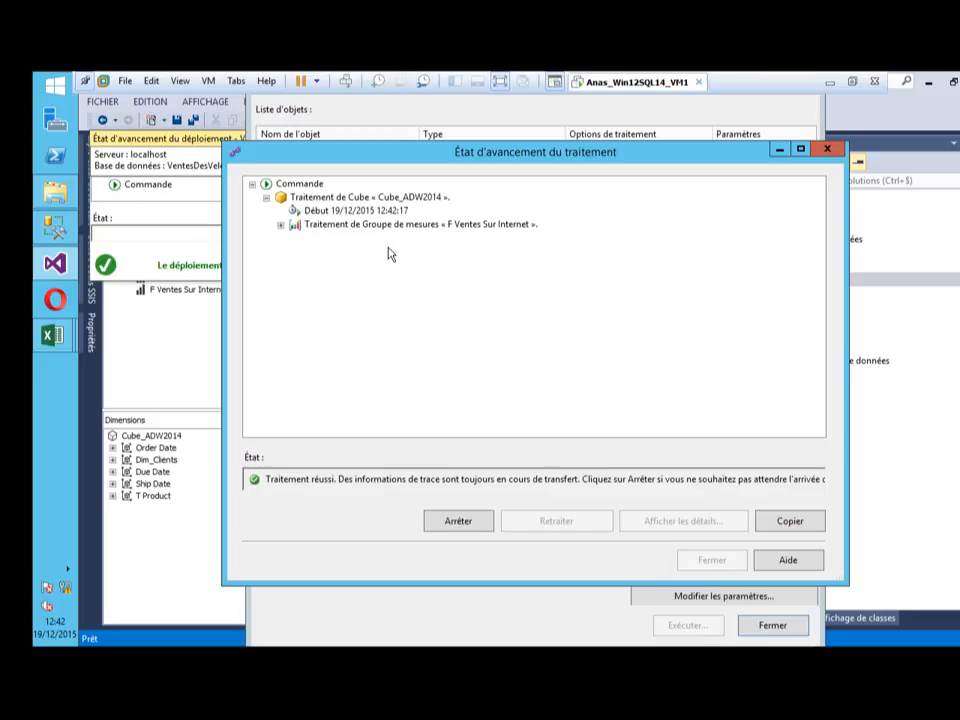
pyautogui.click(281, 226)
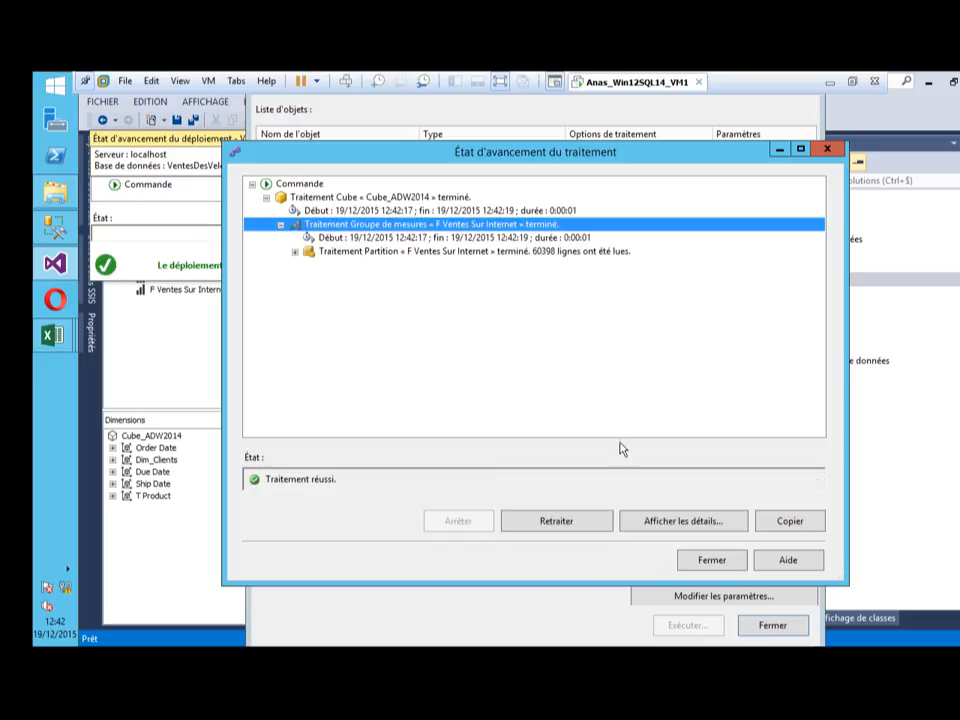
pyautogui.click(708, 561)
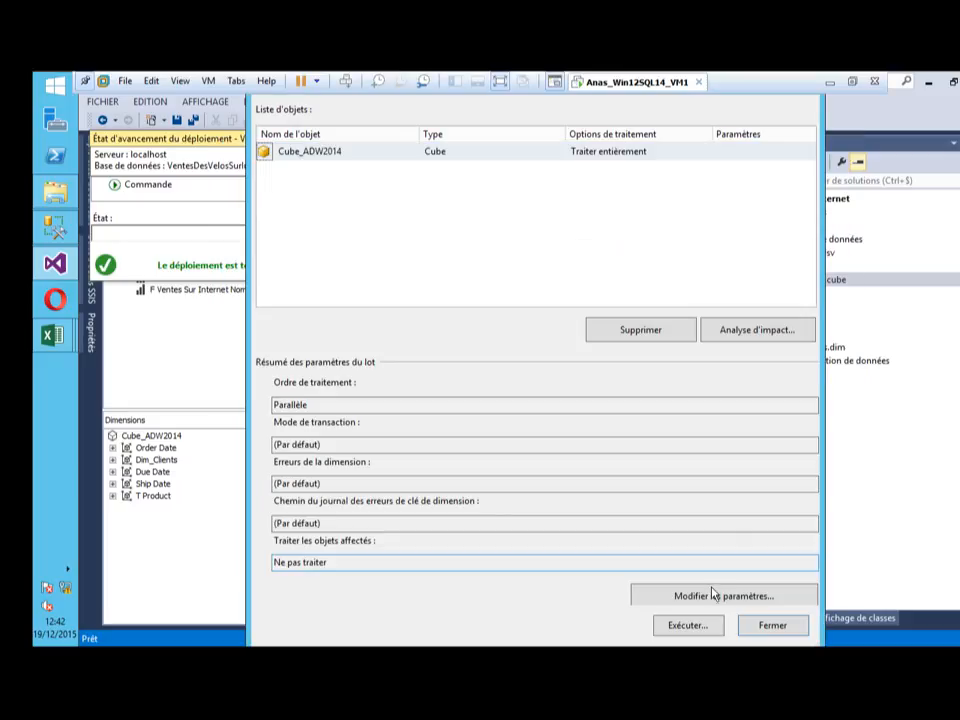
pyautogui.click(771, 626)
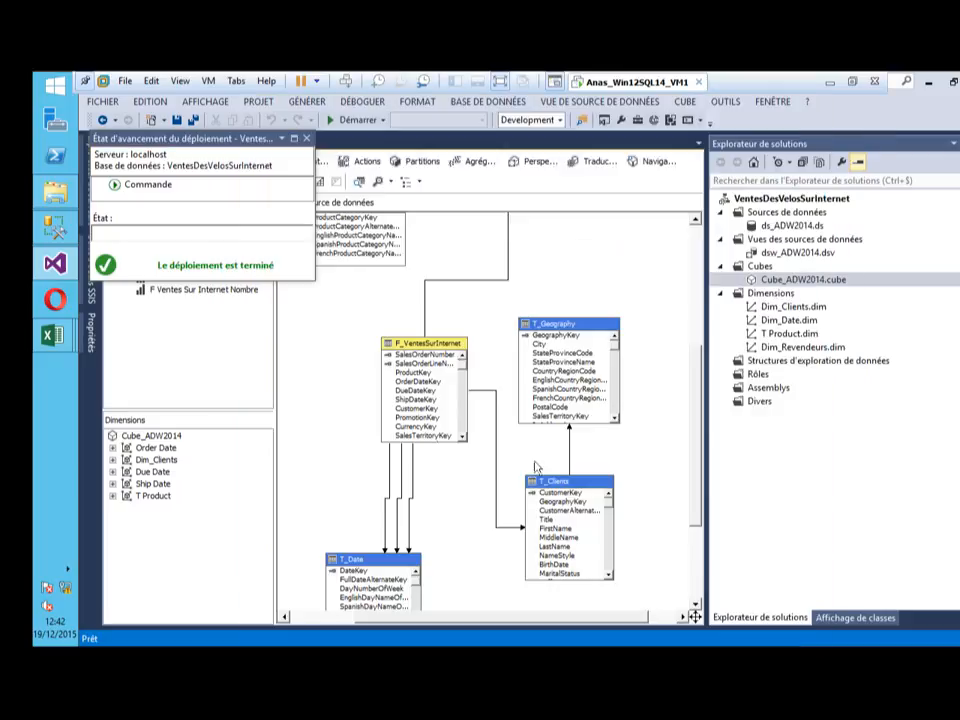
pyautogui.click(307, 140)
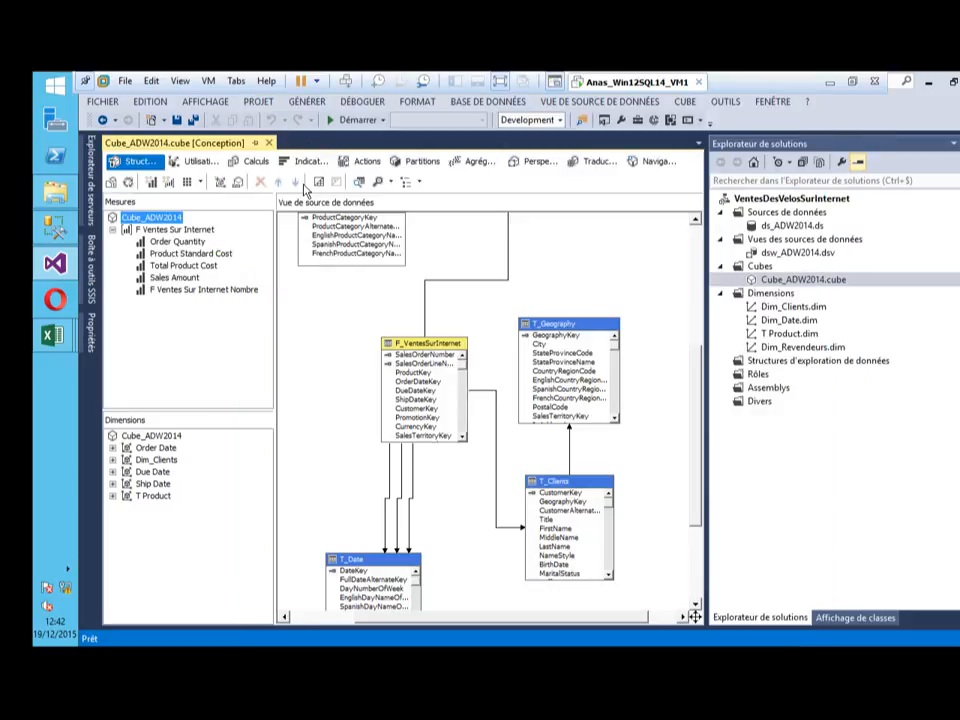
# Dismiss the reopened processing window and open the browser view of Cube_ADW2014
pyautogui.click(128, 183)
pyautogui.click(785, 627)
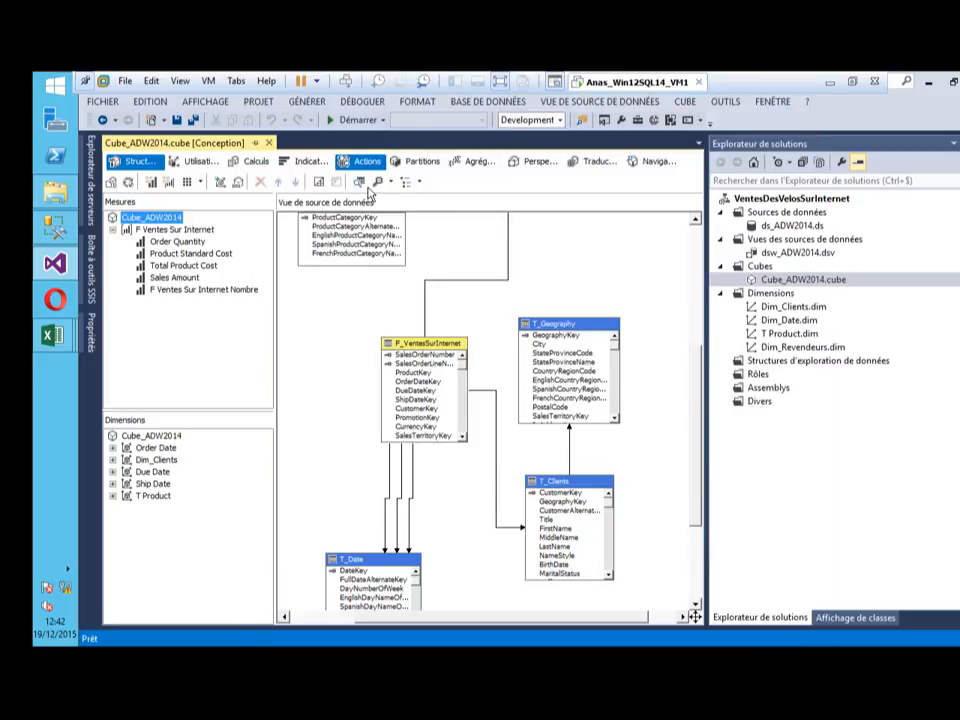
pyautogui.click(652, 161)
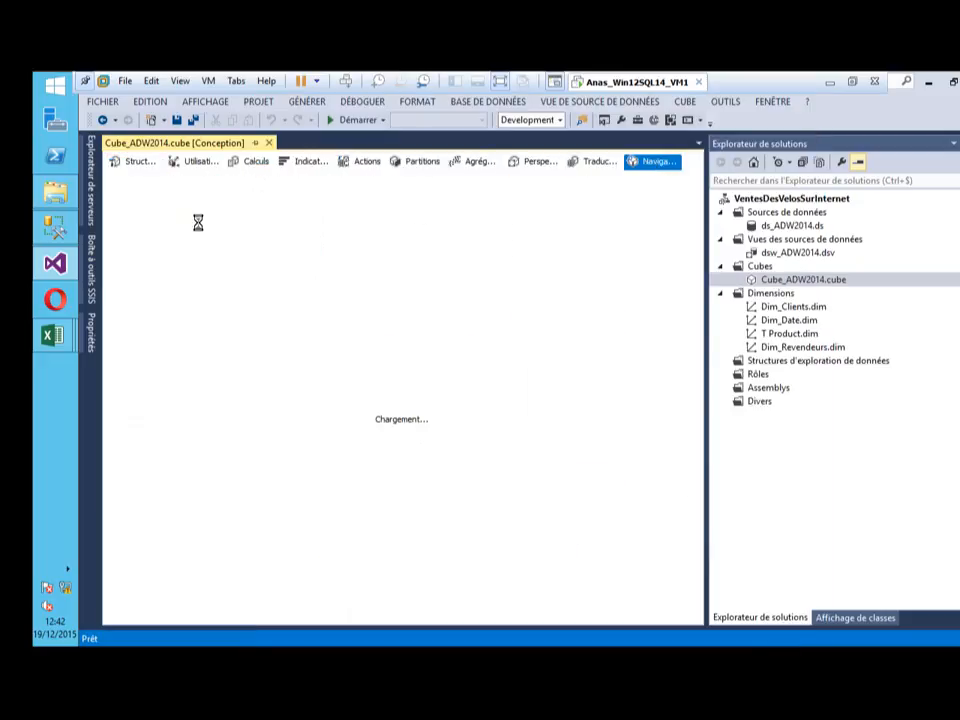
# Reconnect the browser of Cube_ADW2014 and examine the measures listed under F Ventes Sur Internet, including Sales Amount
pyautogui.click(152, 183)
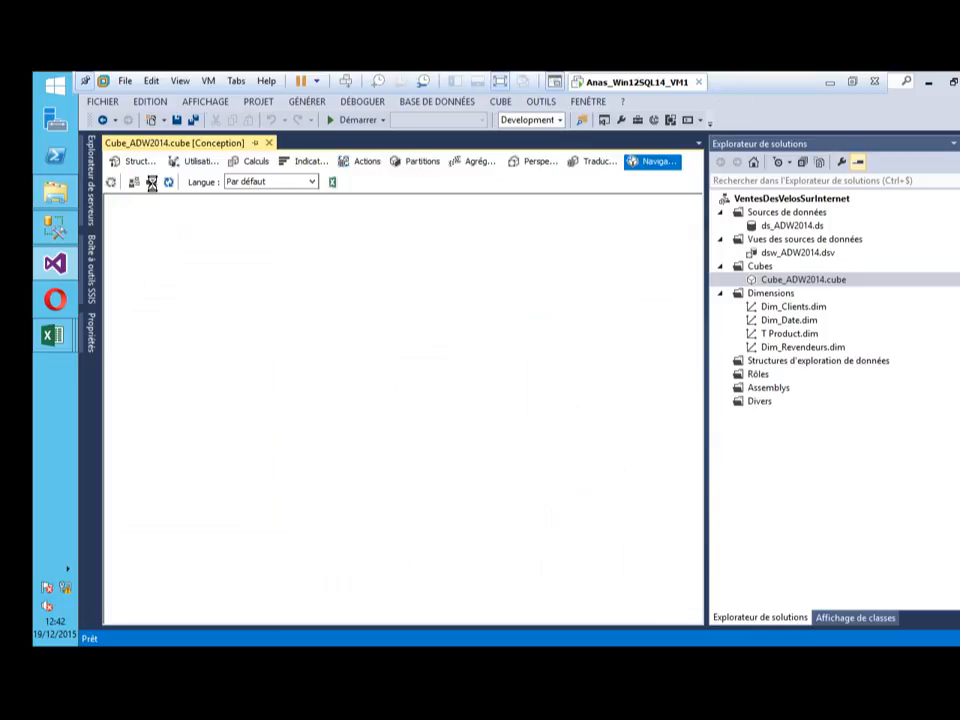
pyautogui.click(124, 313)
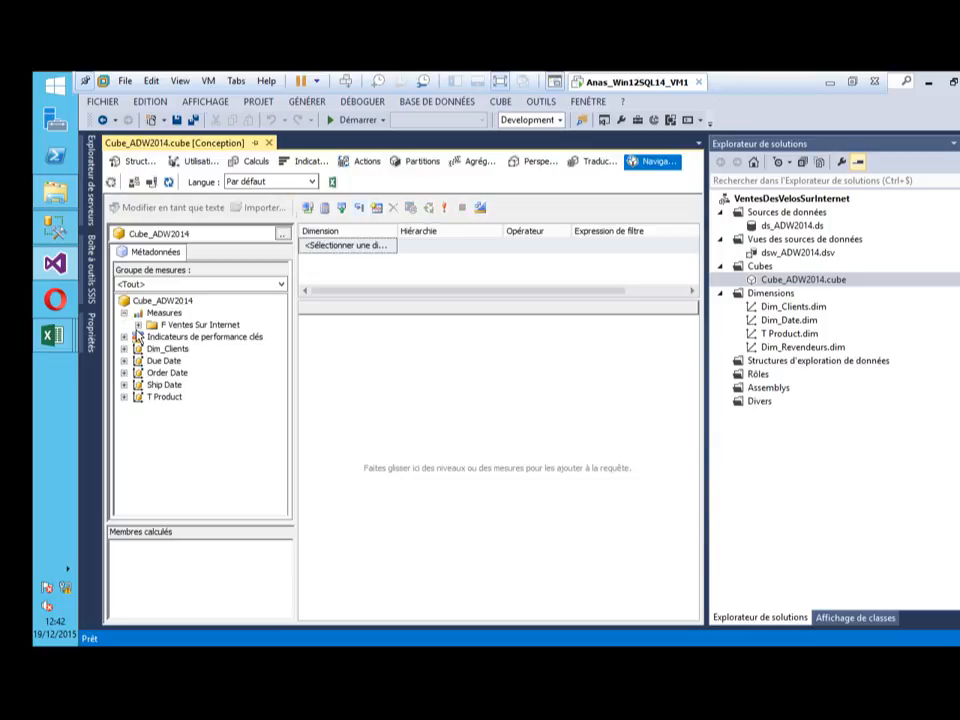
pyautogui.click(138, 325)
pyautogui.click(200, 373)
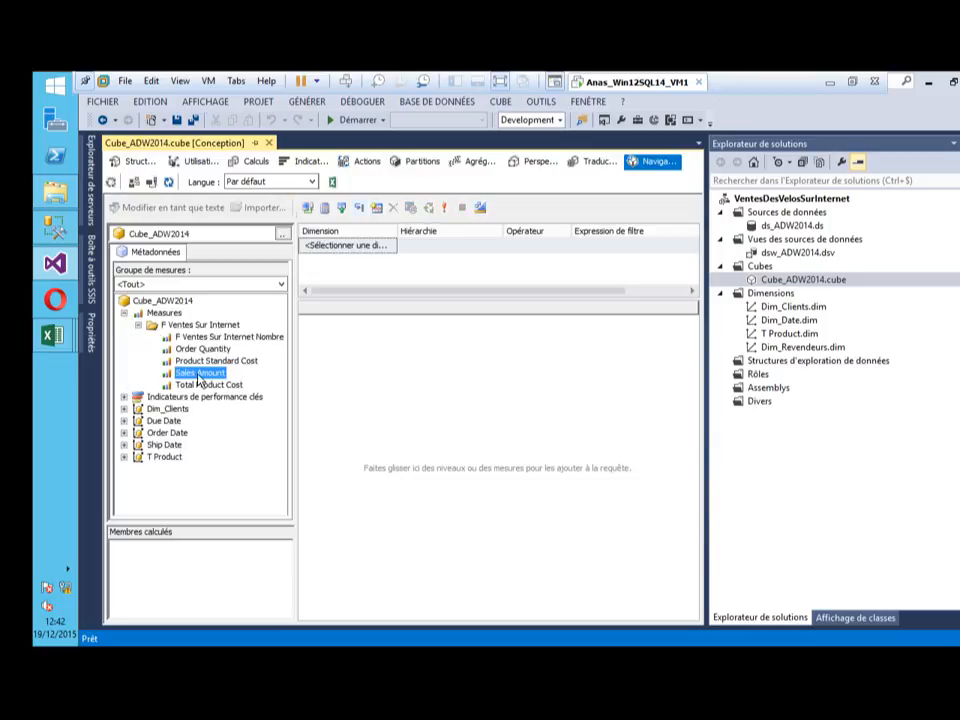
# Return to the cube structure and create a new measure group from the FactResellerSales table
pyautogui.click(140, 163)
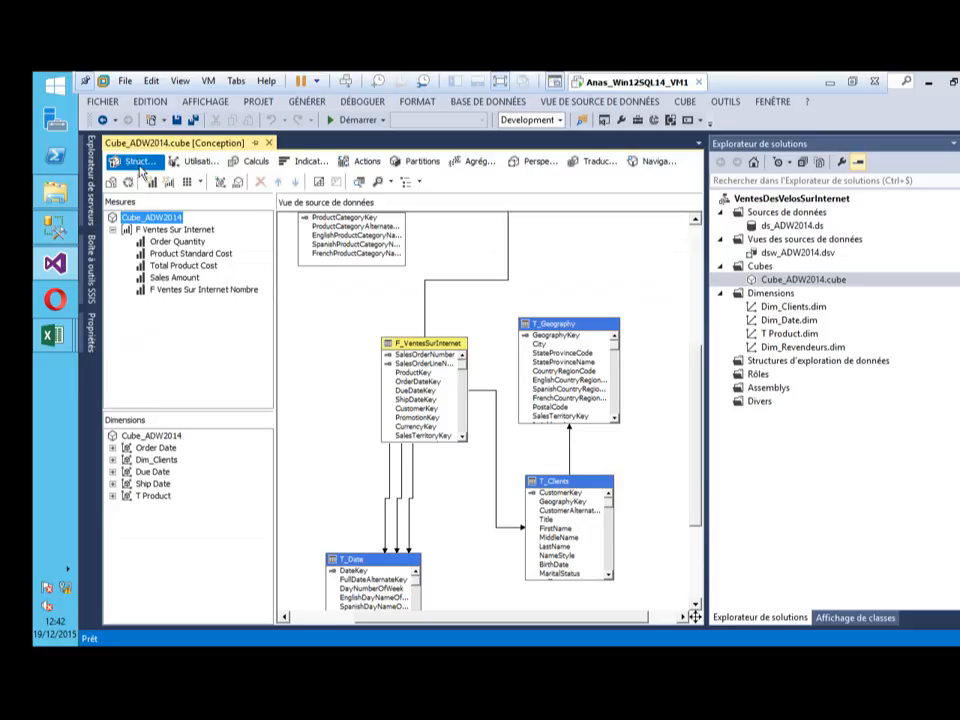
pyautogui.rightClick(176, 230)
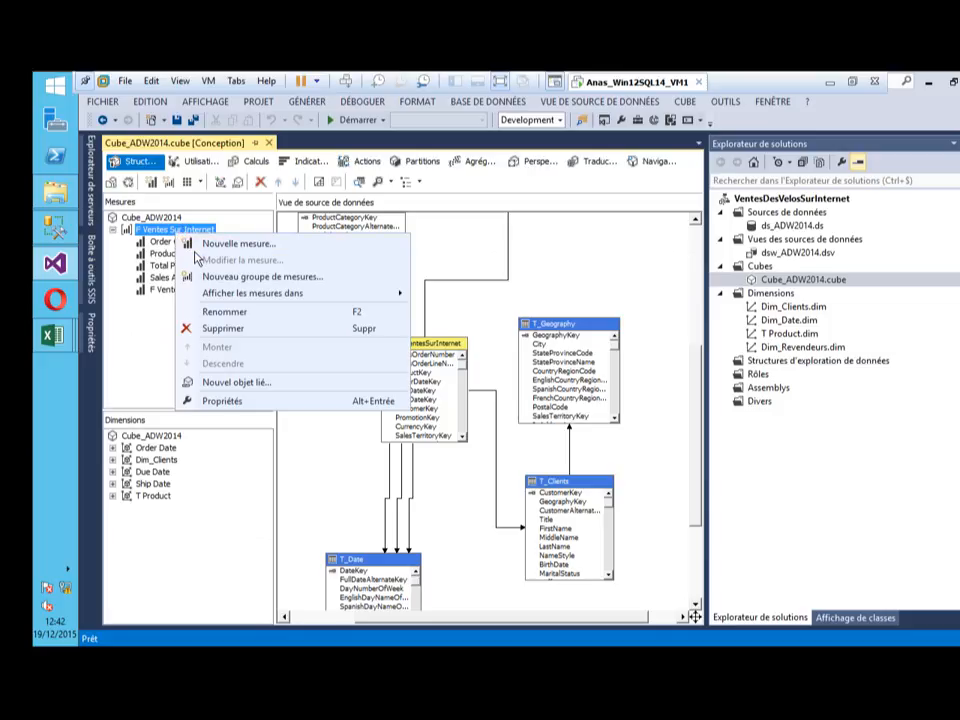
pyautogui.click(450, 344)
pyautogui.moveTo(697, 381); pyautogui.dragTo(698, 303)
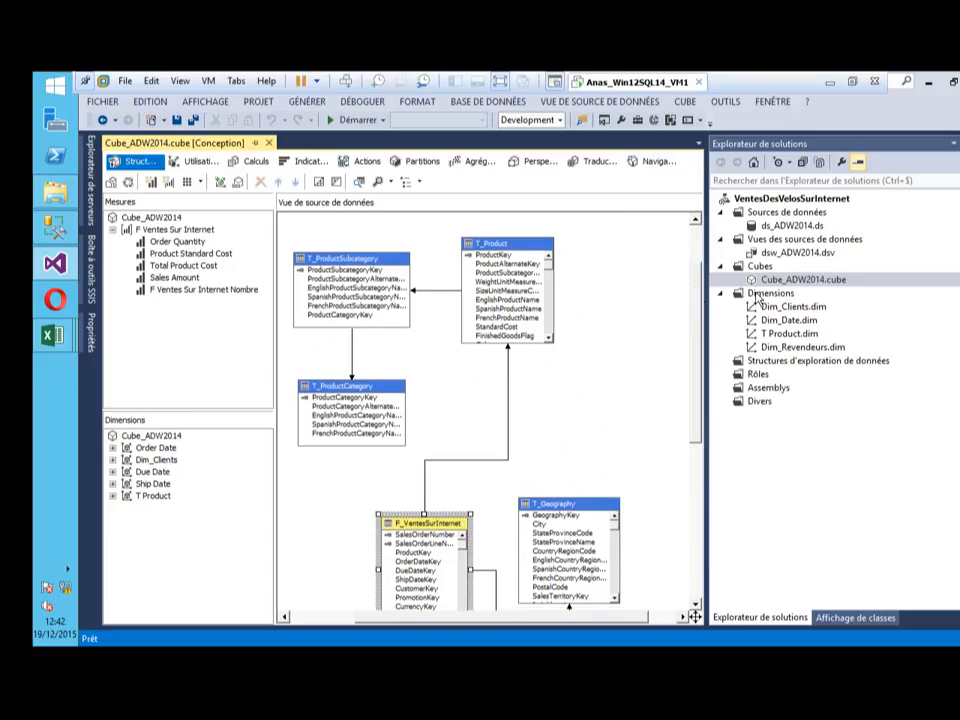
pyautogui.rightClick(153, 232)
pyautogui.click(214, 272)
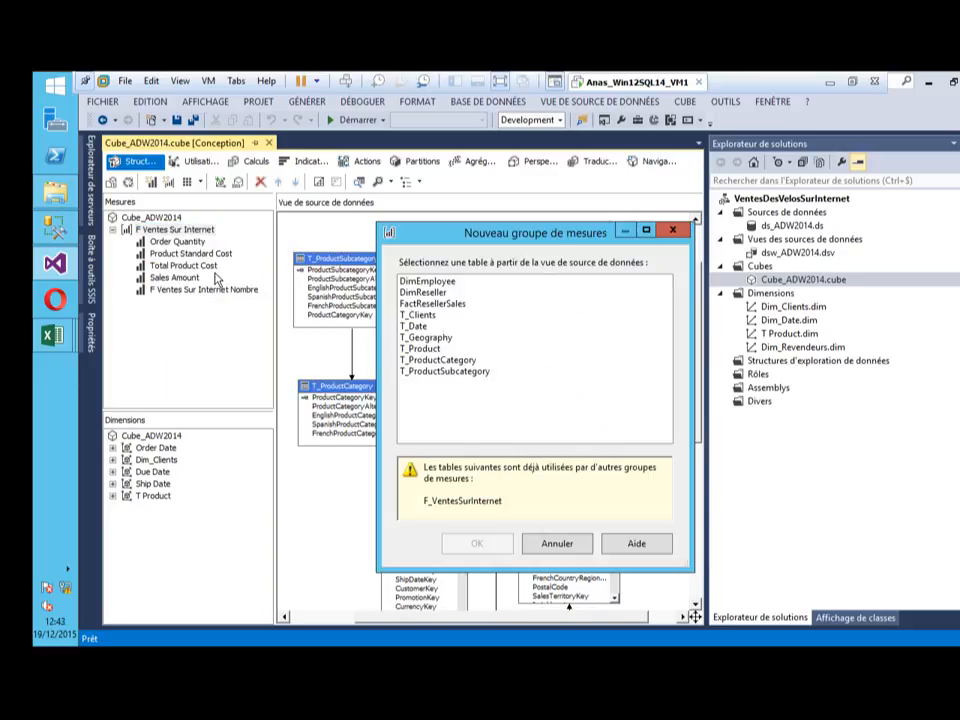
pyautogui.click(453, 303)
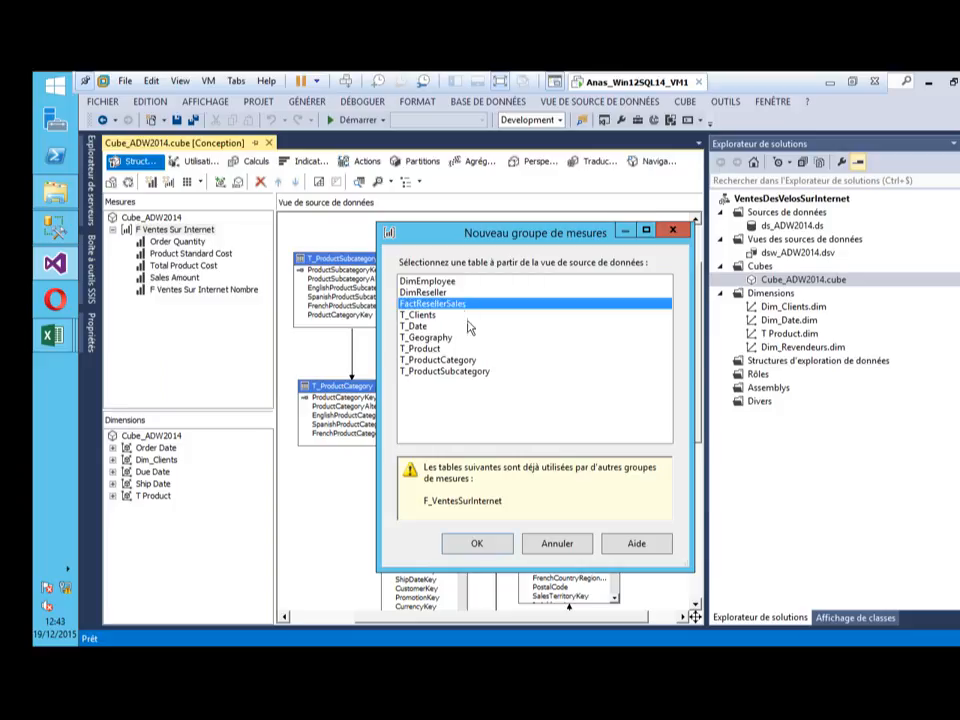
pyautogui.click(465, 543)
pyautogui.click(113, 301)
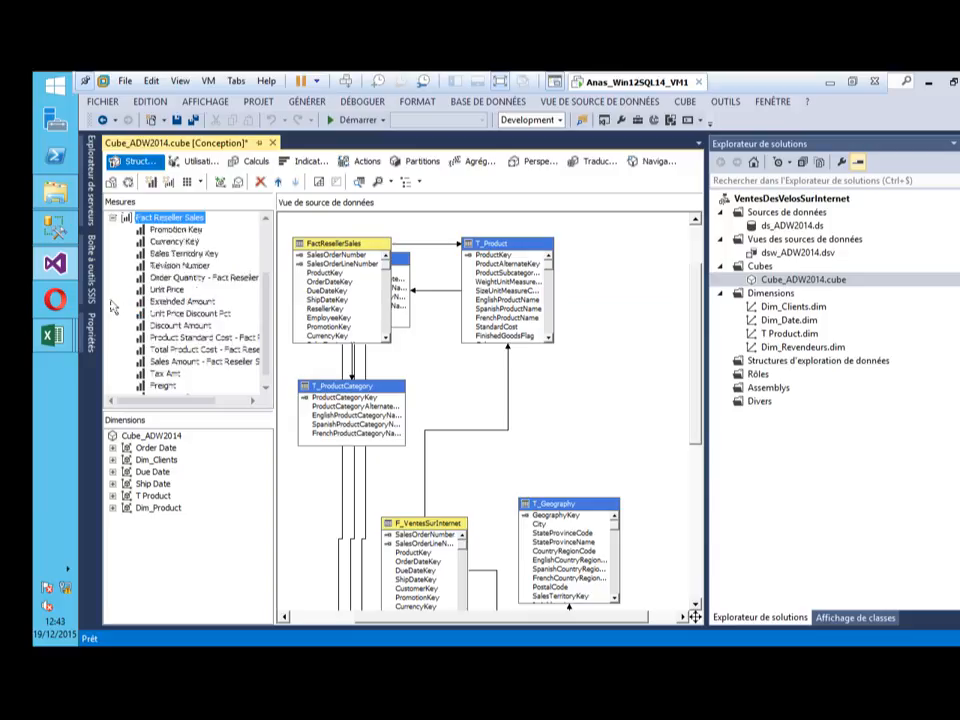
# Delete the Promotion Key, Currency Key, Sales Territory Key and Revision Number measures from the Fact Reseller Sales group
pyautogui.click(186, 231)
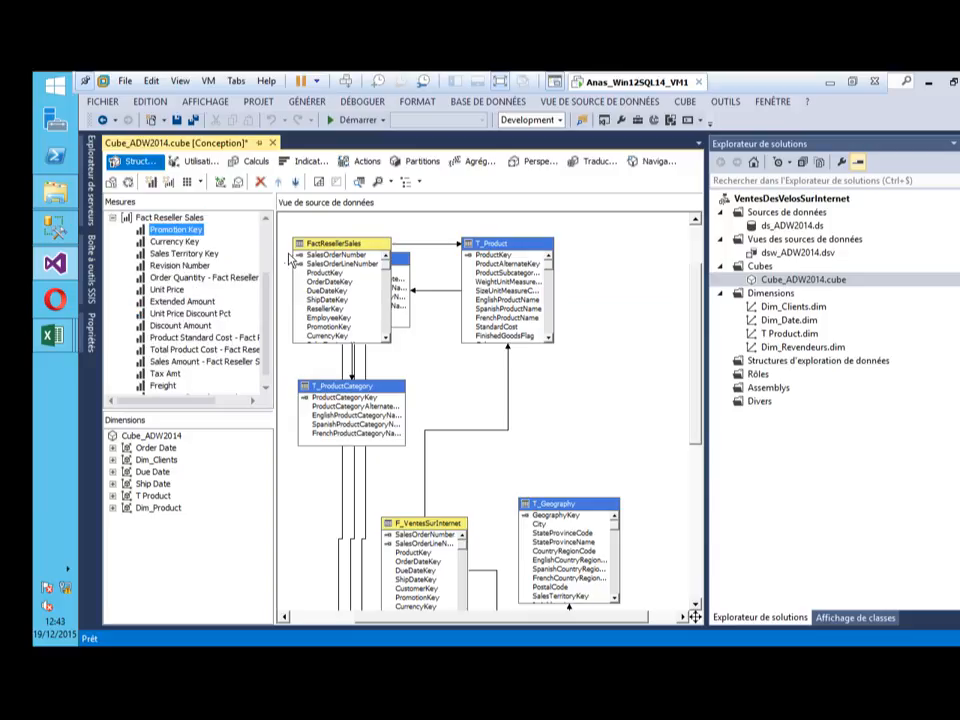
pyautogui.press('Delete')
pyautogui.press('Return')
pyautogui.press('Delete')
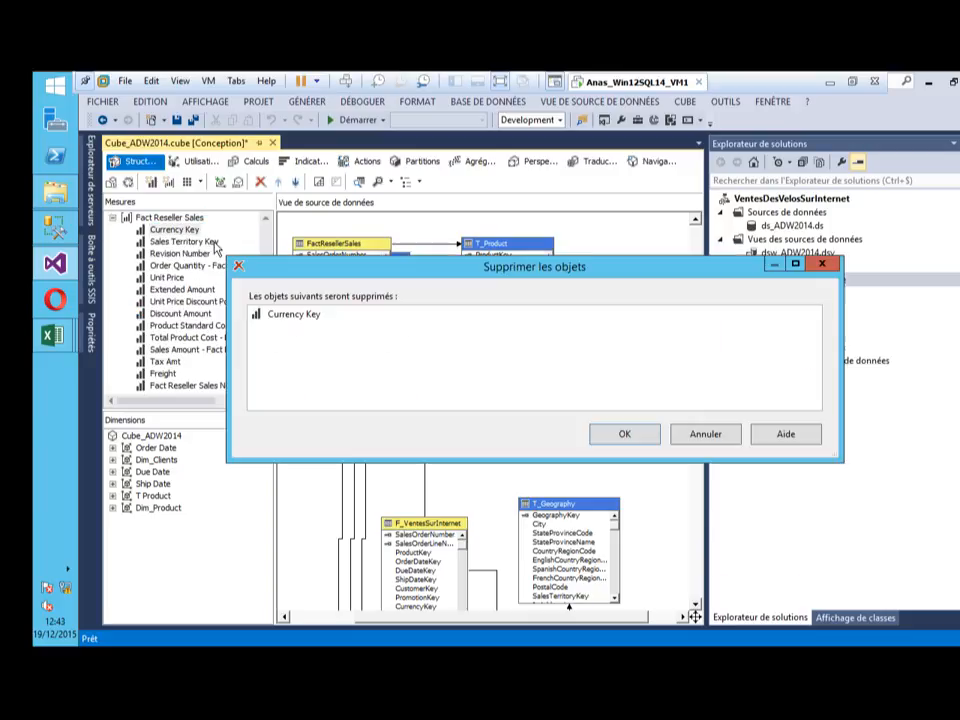
pyautogui.click(624, 436)
pyautogui.press('Delete')
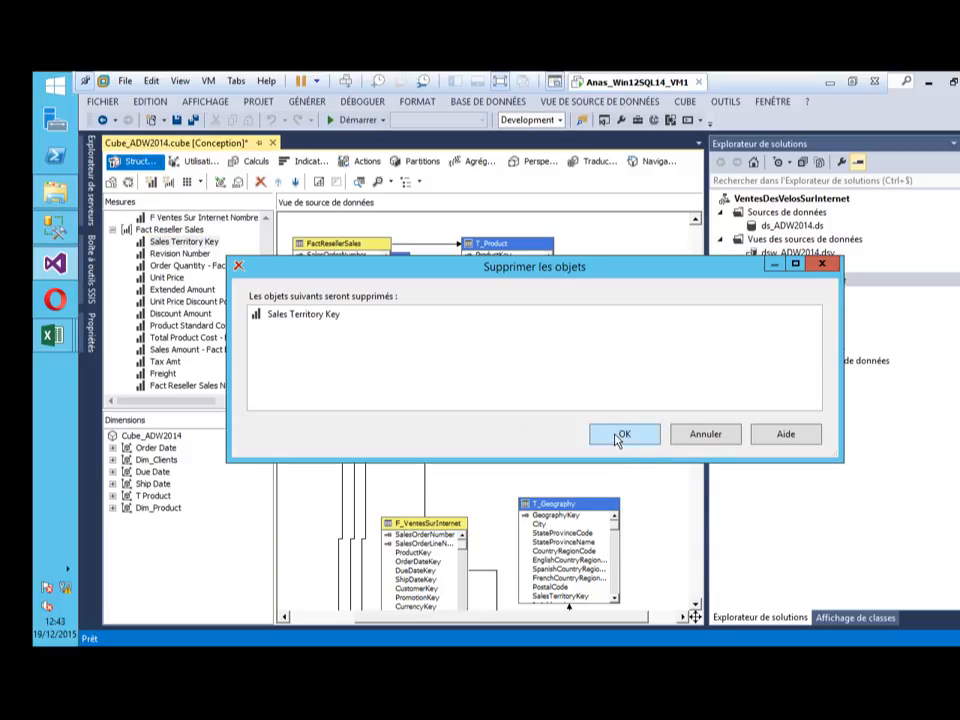
pyautogui.click(617, 437)
pyautogui.press('Delete')
pyautogui.press('Return')
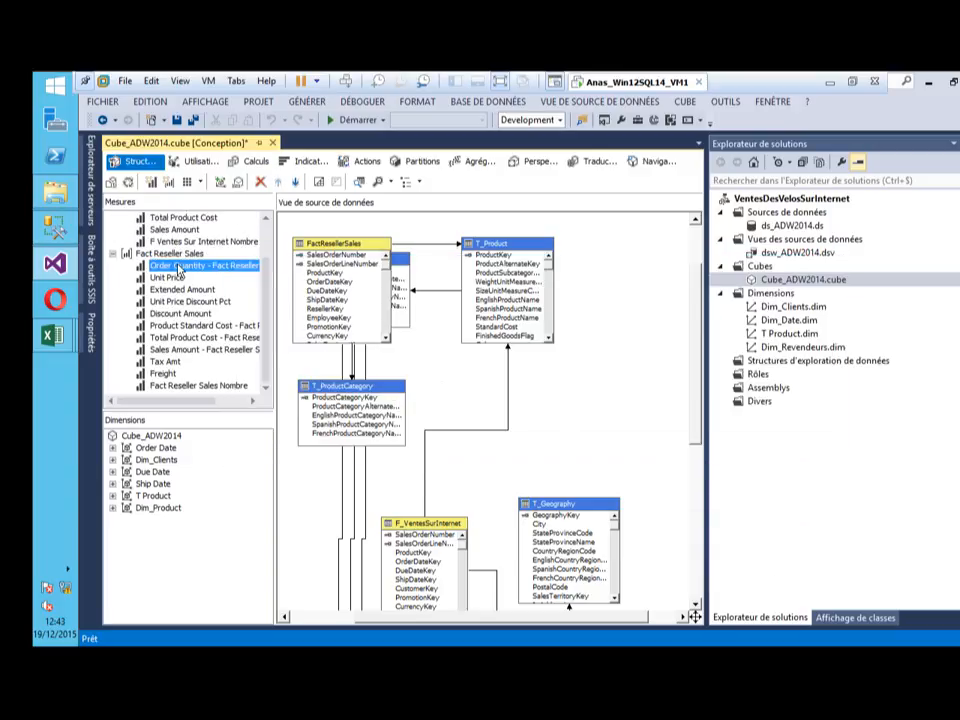
# Delete Unit Price, Extended Amount, Unit Price Discount Pct, Discount Amount and Product Standard Cost from the Fact Reseller Sales measure group
pyautogui.scroll(1, 268, 258)
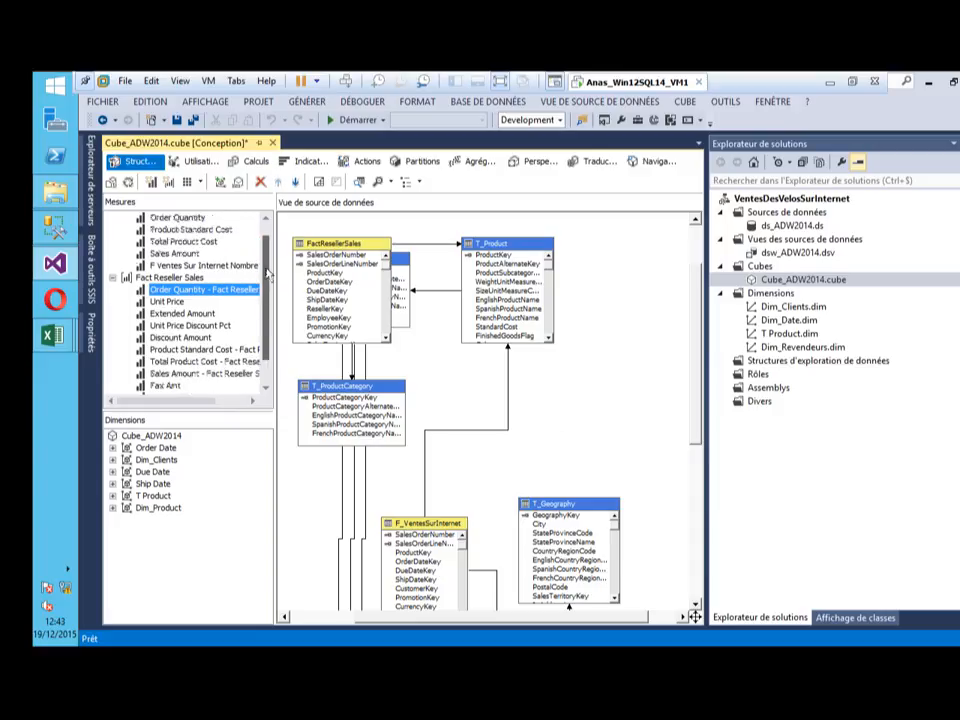
pyautogui.scroll(1, 268, 258)
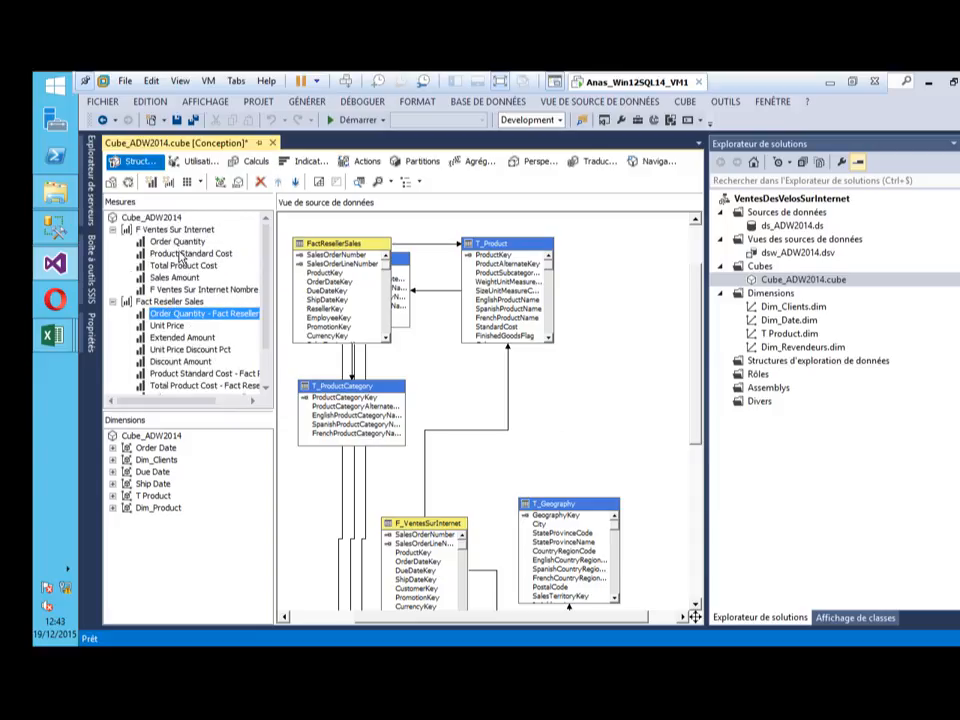
pyautogui.click(168, 325)
pyautogui.press('Delete')
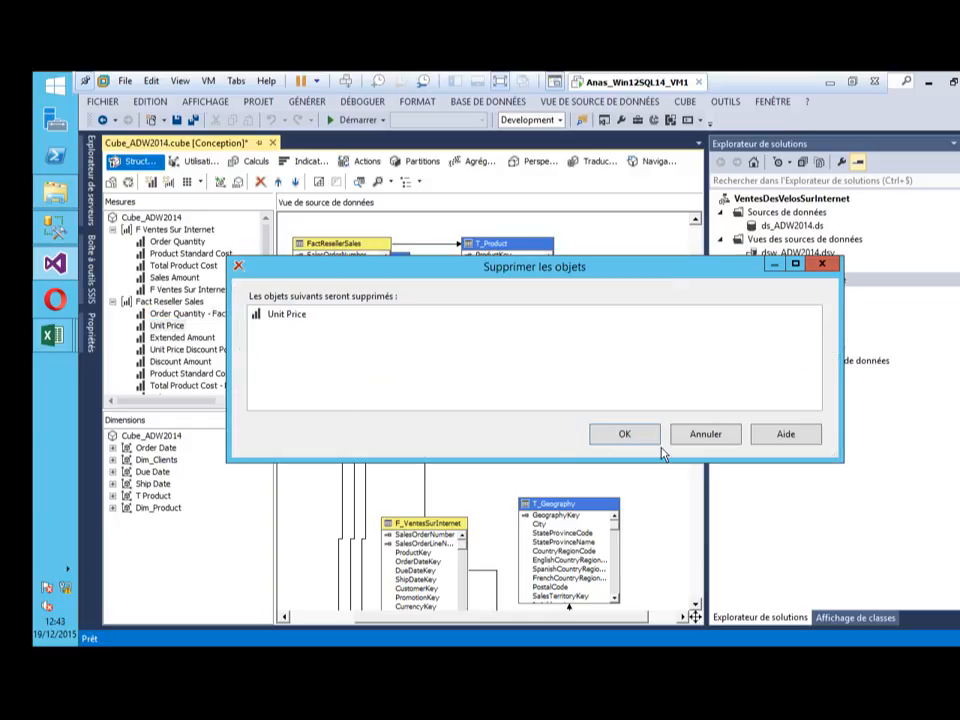
pyautogui.click(630, 434)
pyautogui.press('Delete')
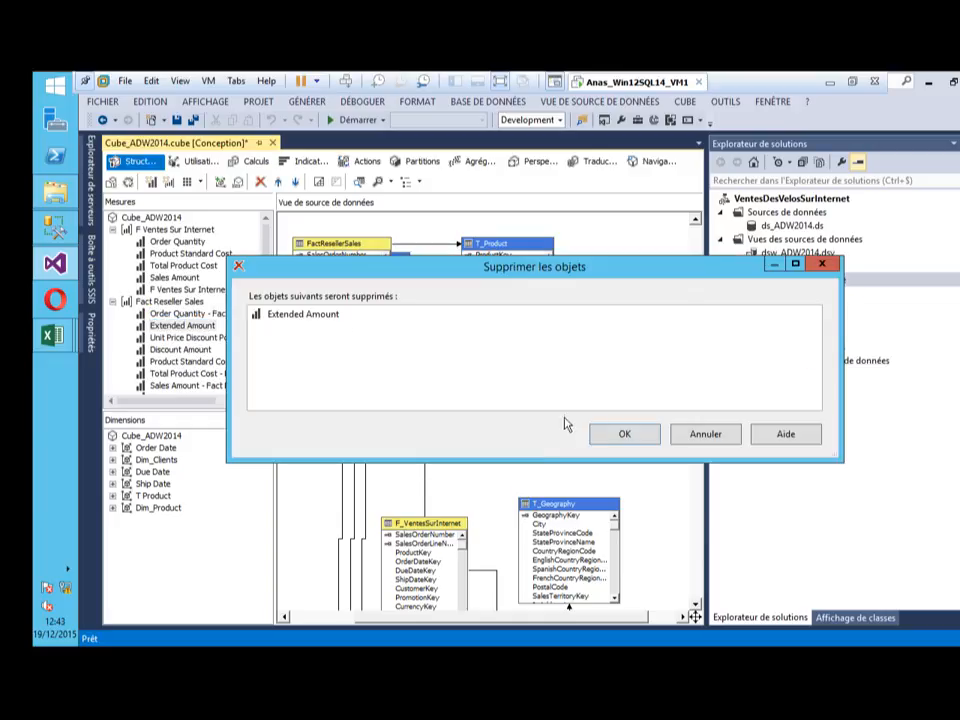
pyautogui.click(624, 434)
pyautogui.press('Delete')
pyautogui.click(623, 434)
pyautogui.press('Delete')
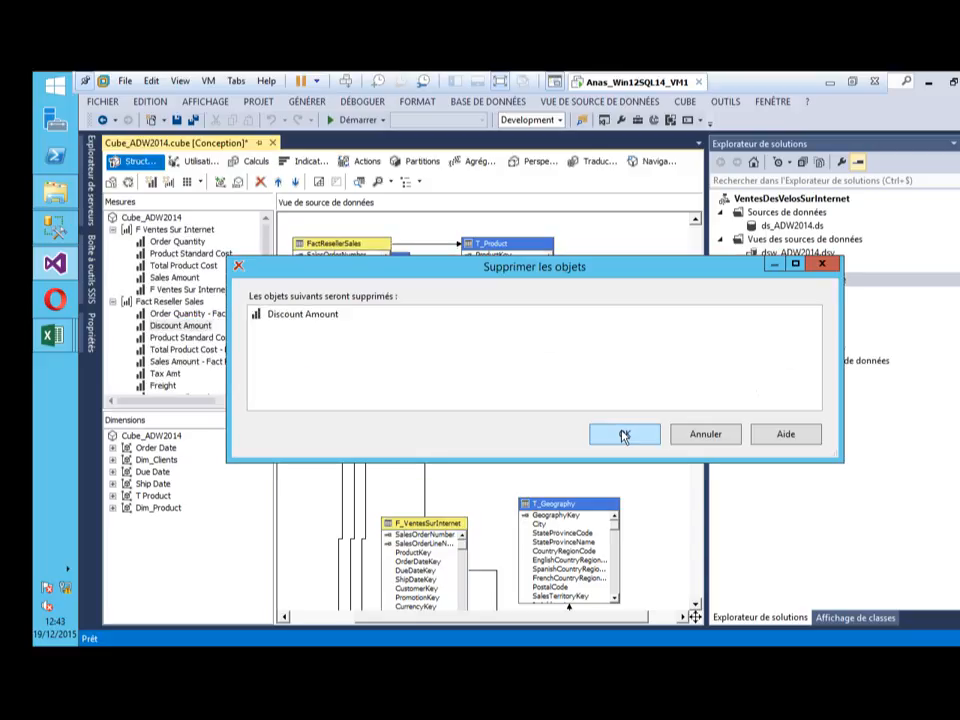
pyautogui.click(622, 434)
pyautogui.press('Delete')
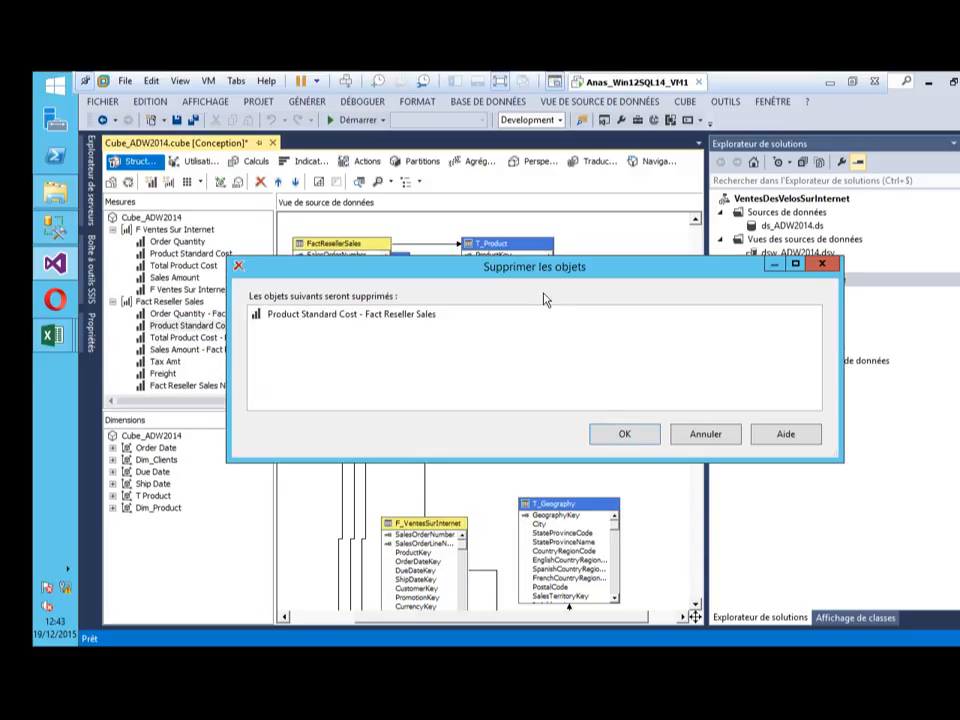
pyautogui.click(625, 434)
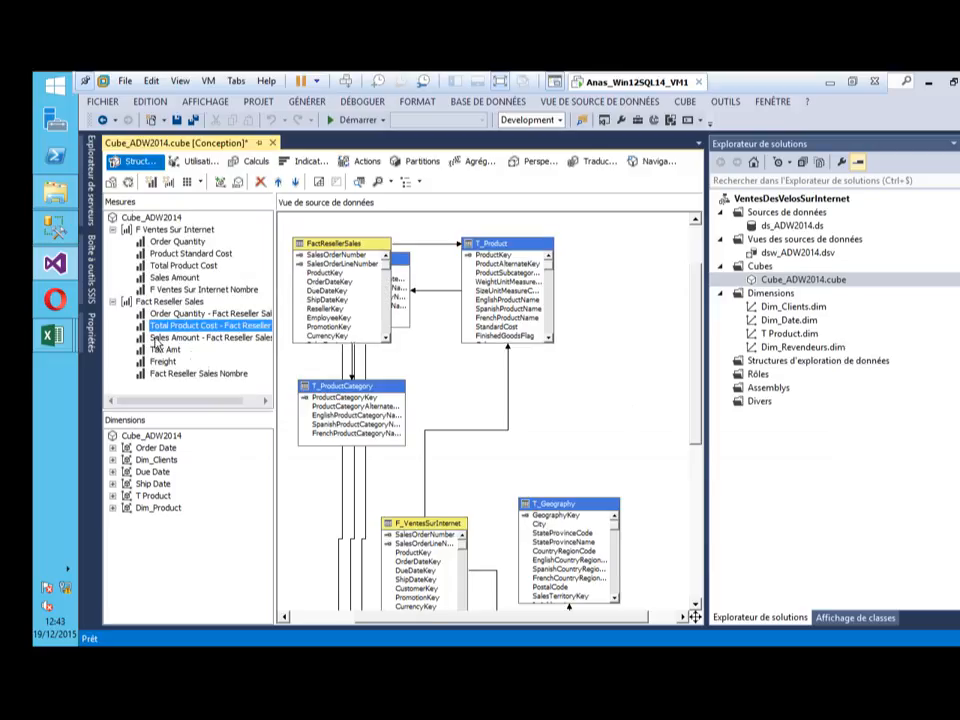
# Delete the Tax Amt and Freight measures from the Fact Reseller Sales measure group
pyautogui.click(212, 339)
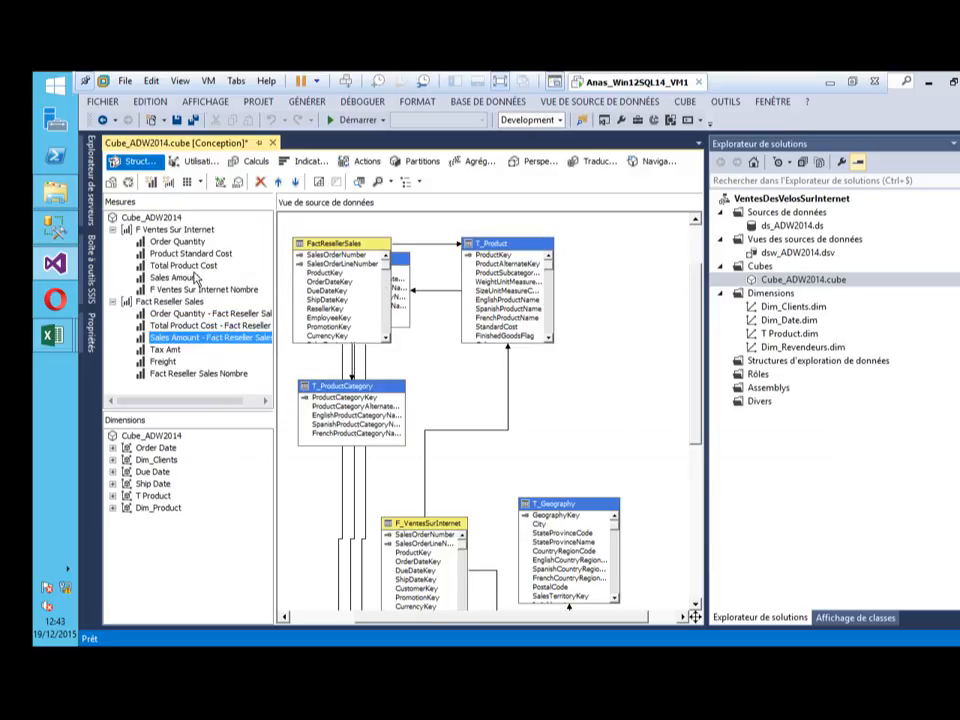
pyautogui.click(185, 350)
pyautogui.press('Delete')
pyautogui.click(624, 434)
pyautogui.click(164, 350)
pyautogui.press('Delete')
pyautogui.click(624, 434)
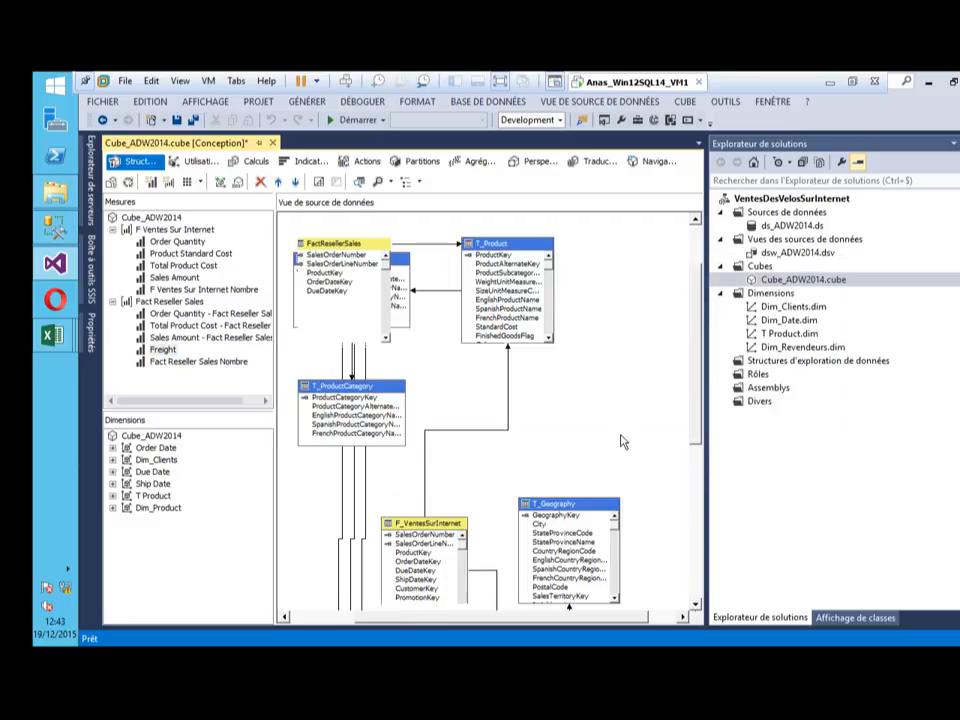
pyautogui.click(214, 375)
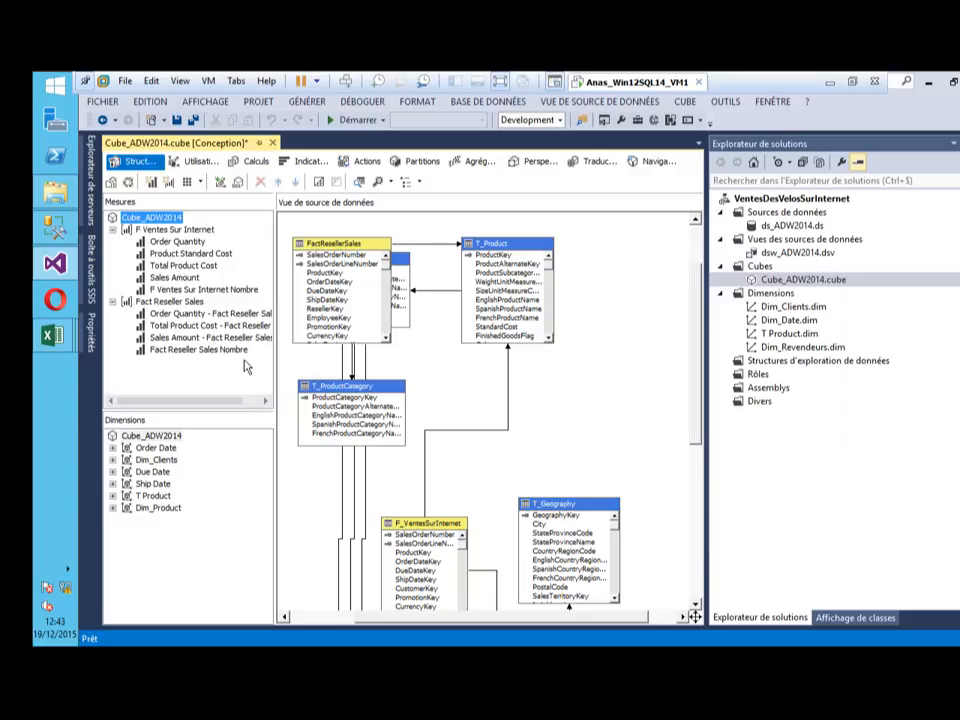
# Build and deploy the modified project, fully process Cube_ADW2014, and close the processing and deployment windows
pyautogui.click(128, 183)
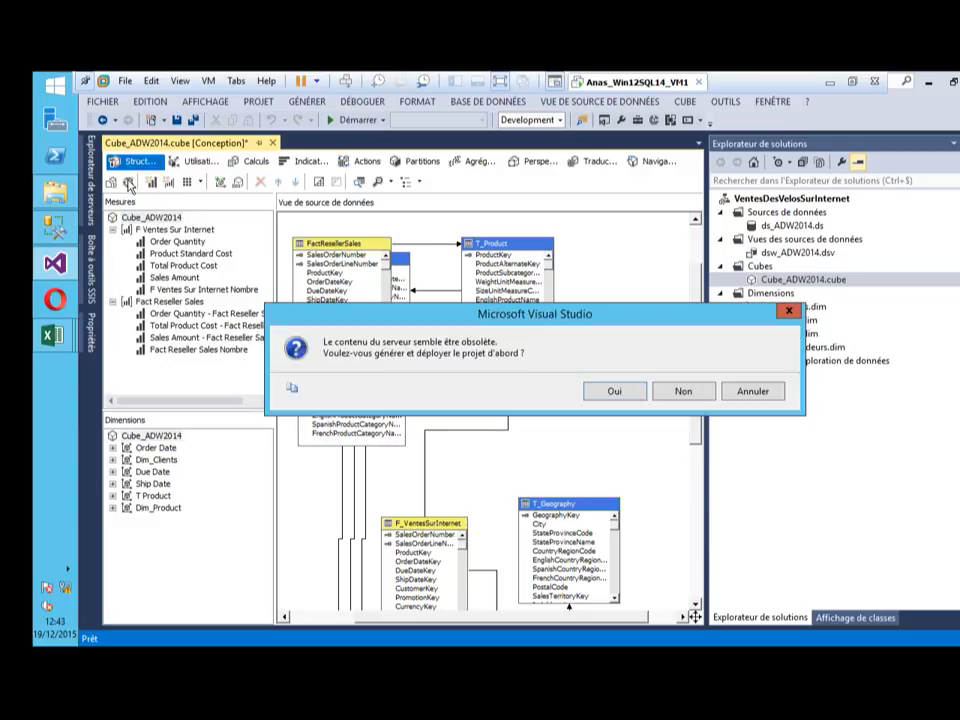
pyautogui.click(611, 390)
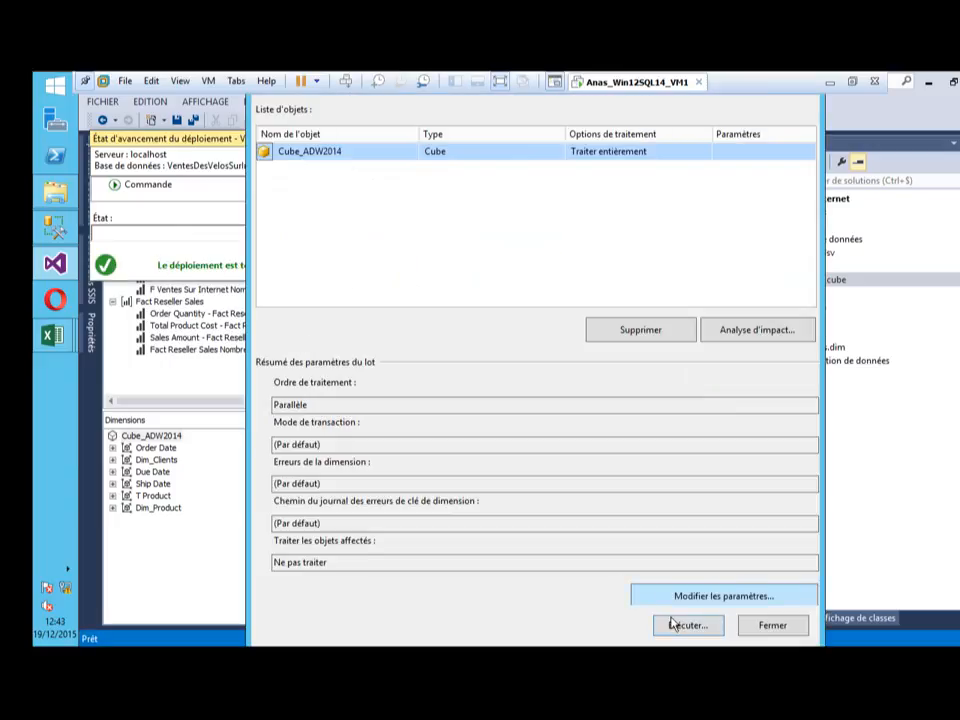
pyautogui.click(680, 625)
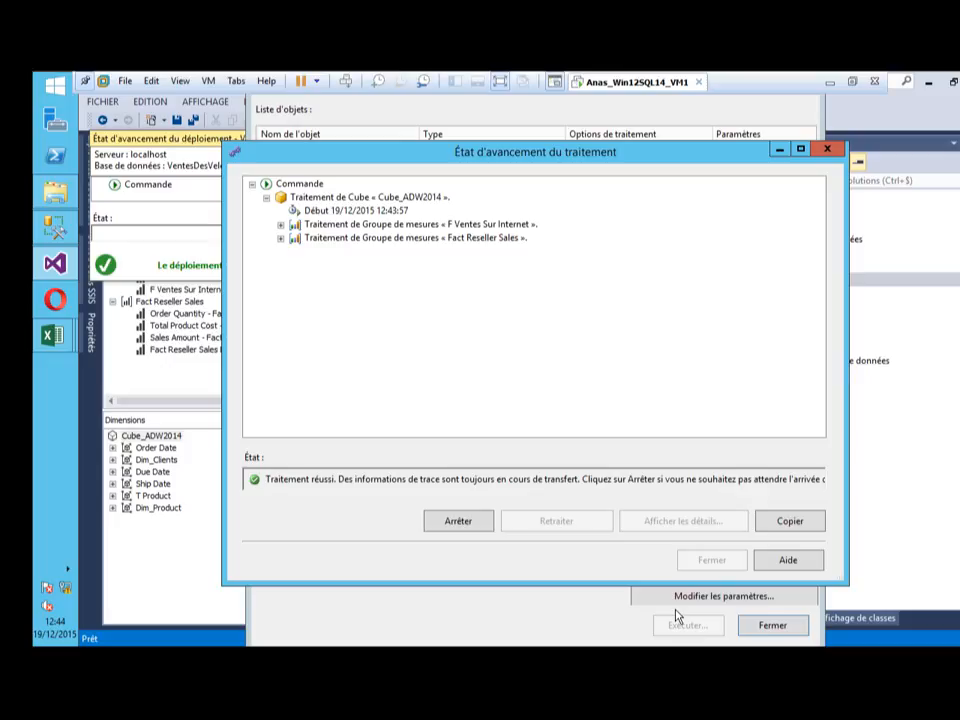
pyautogui.click(712, 560)
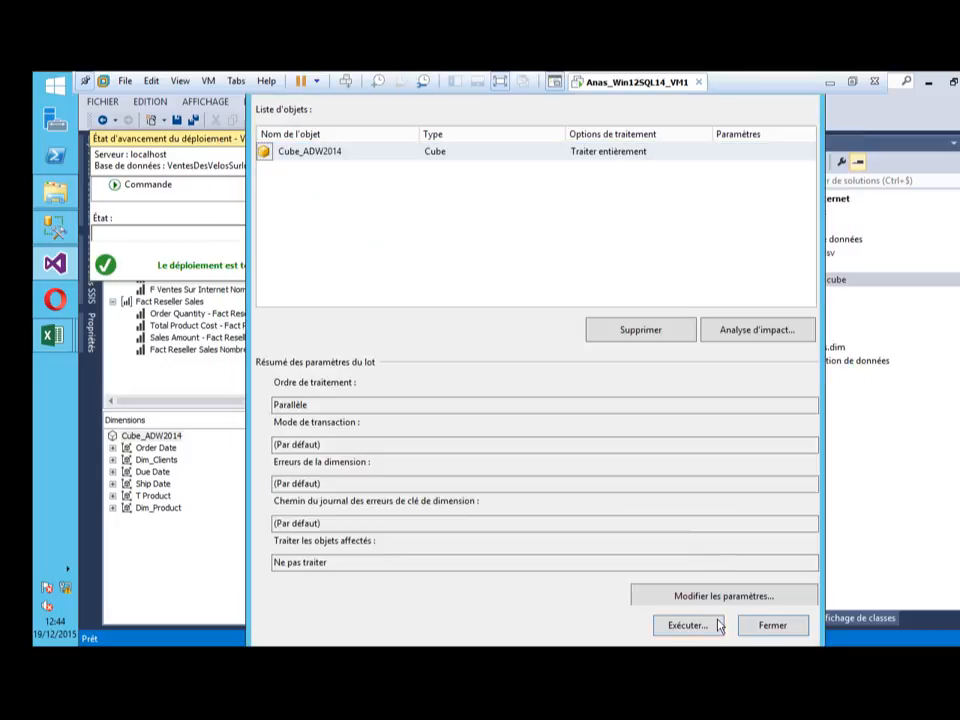
pyautogui.click(772, 625)
pyautogui.click(306, 138)
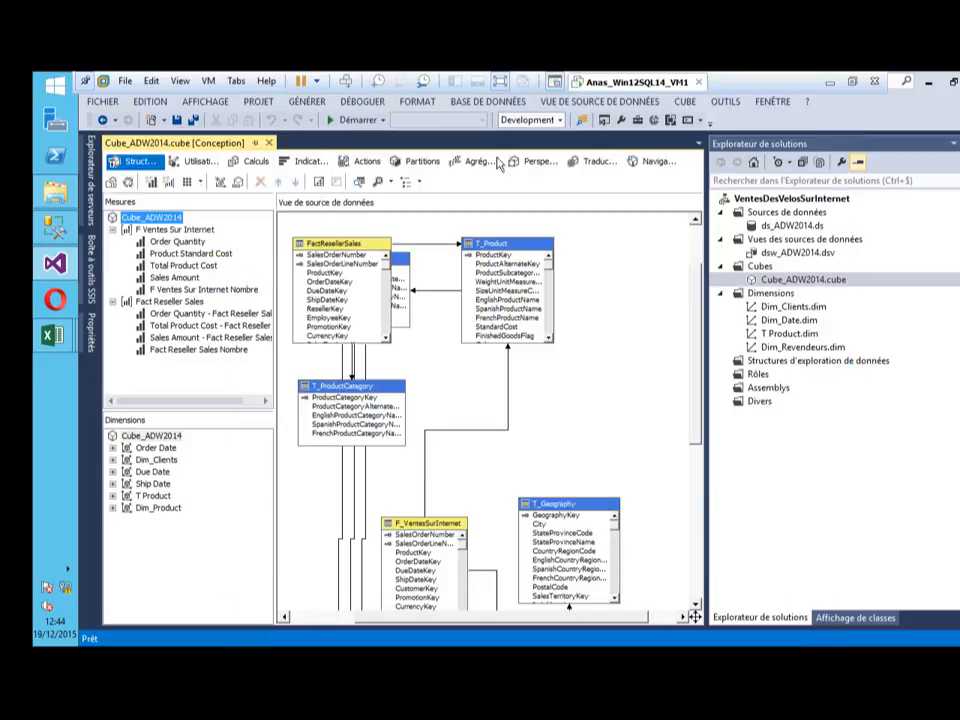
# Reconnect the cube browser and add the Sales Amount measure of F Ventes Sur Internet to the query, widening its column
pyautogui.click(655, 161)
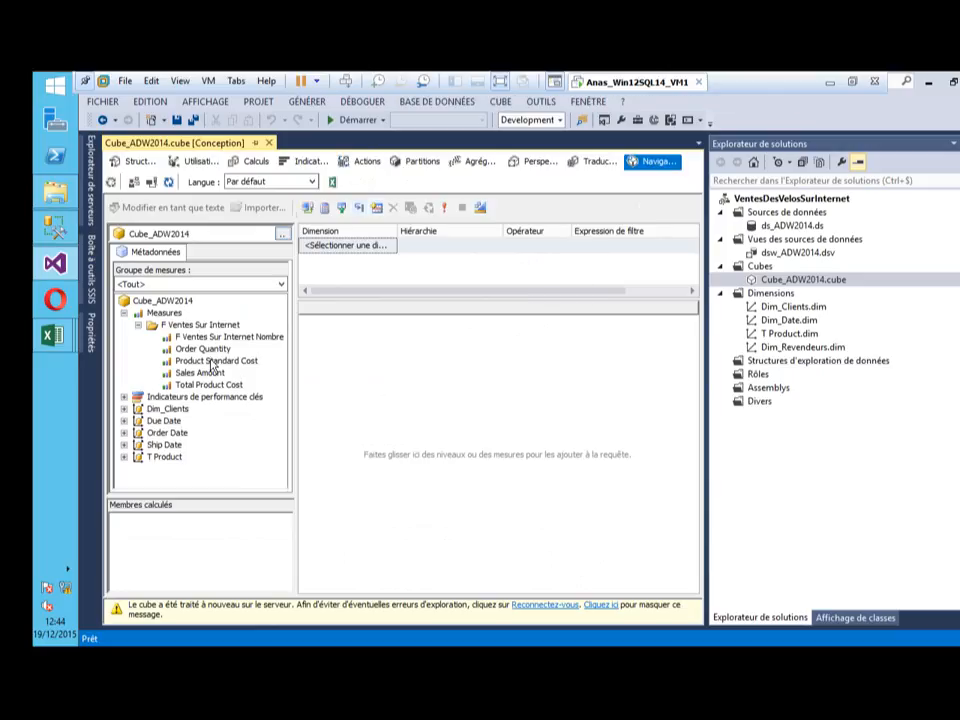
pyautogui.click(153, 183)
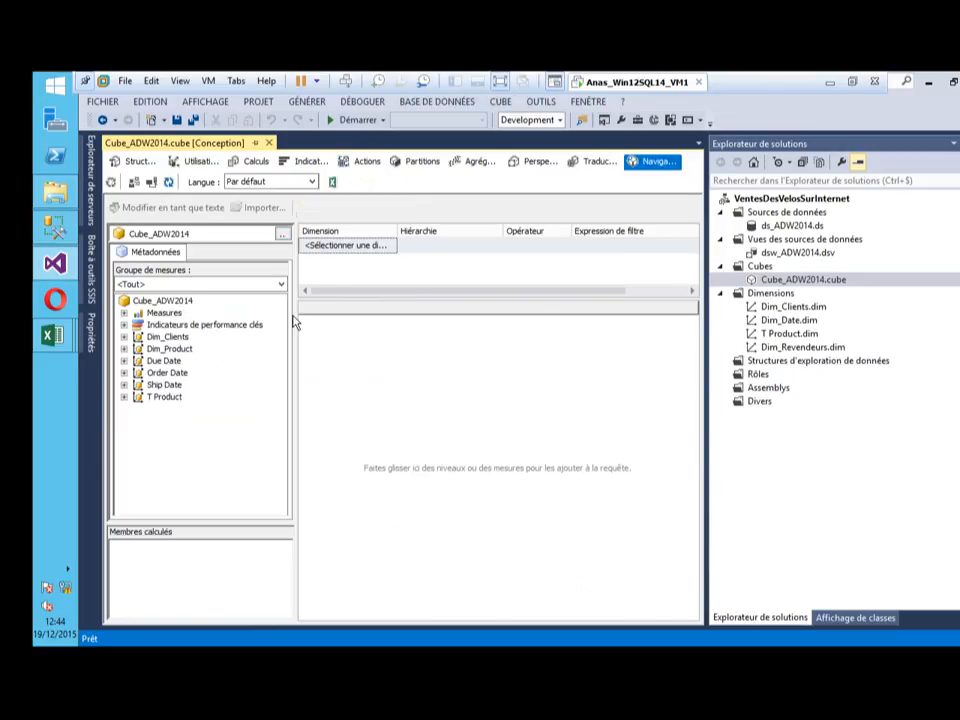
pyautogui.click(124, 313)
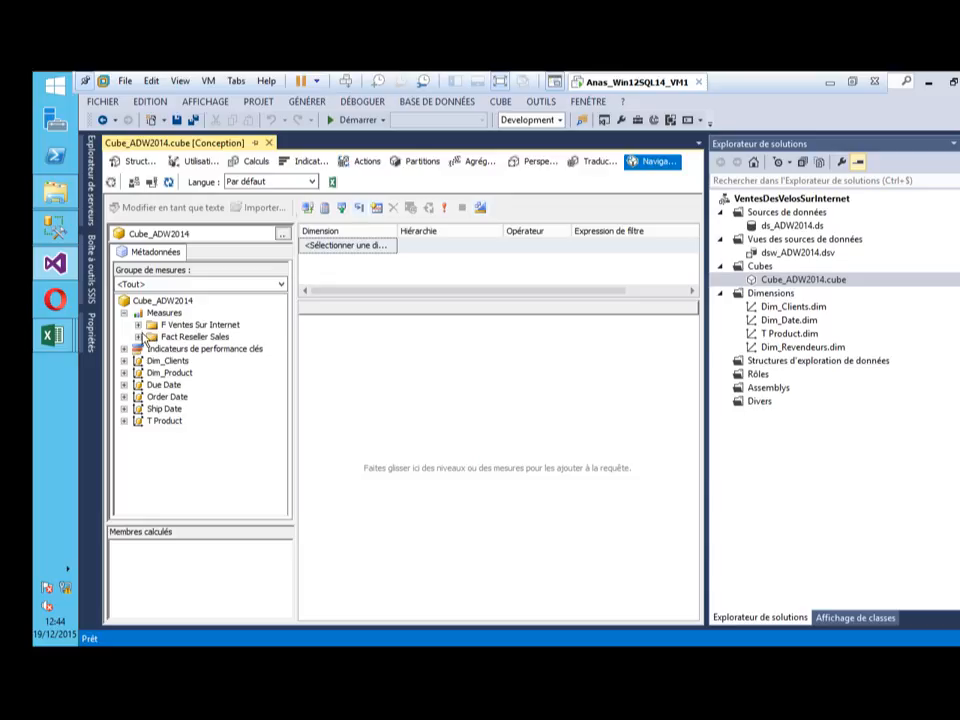
pyautogui.click(138, 325)
pyautogui.moveTo(208, 373); pyautogui.dragTo(301, 395)
pyautogui.moveTo(365, 307); pyautogui.dragTo(416, 304)
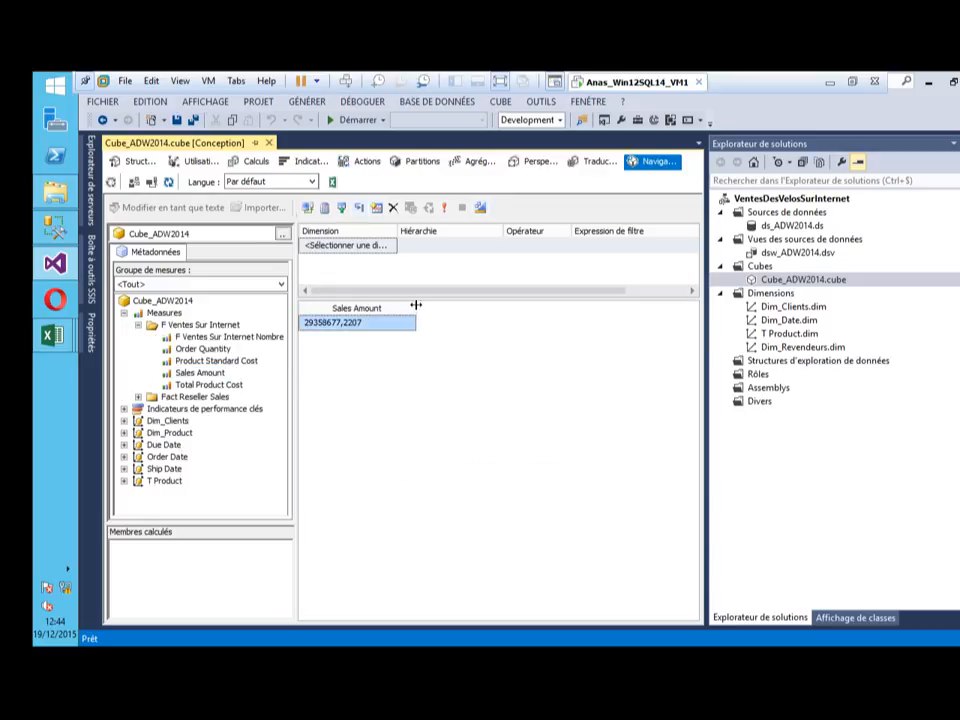
# Add the Sales Amount - Fact Reseller Sales measure to the query with wider columns and save all project files
pyautogui.click(137, 397)
pyautogui.moveTo(205, 433); pyautogui.dragTo(414, 371)
pyautogui.doubleClick(448, 308)
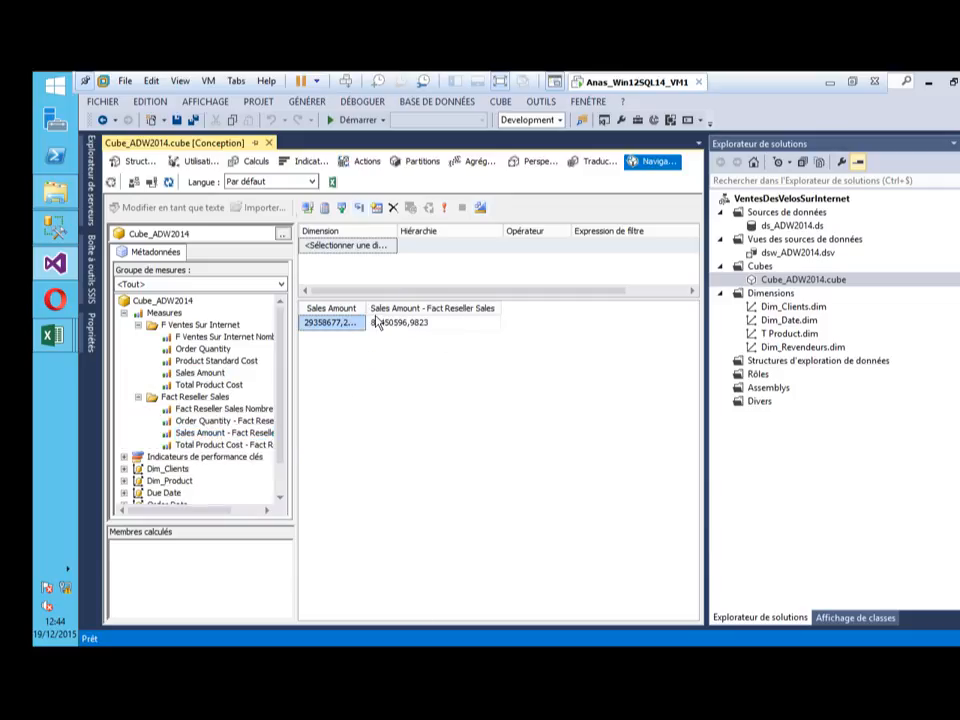
pyautogui.moveTo(367, 307); pyautogui.dragTo(408, 308)
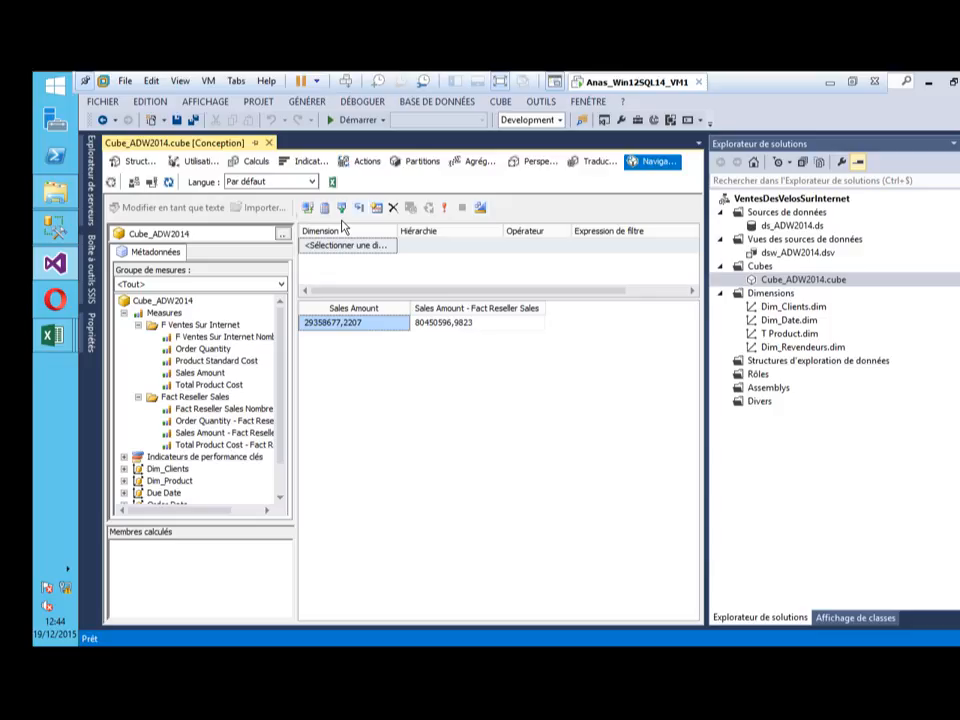
pyautogui.click(194, 120)
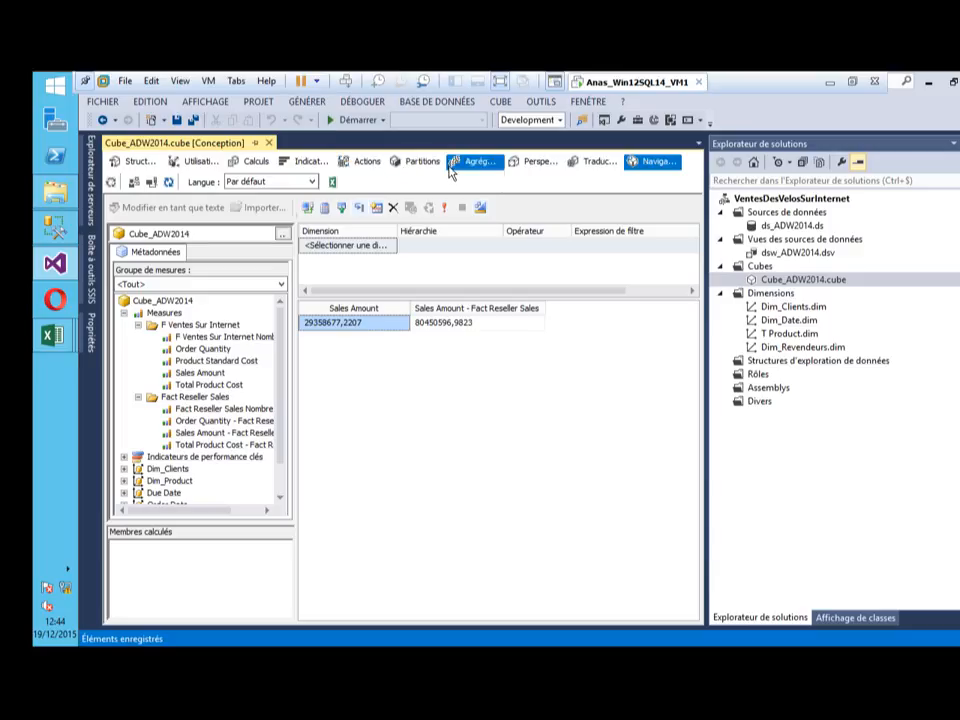
# Open the cube for analysis in Excel and add the F Ventes Sur Internet Sales Amount measure to the pivot table
pyautogui.click(332, 181)
pyautogui.click(579, 423)
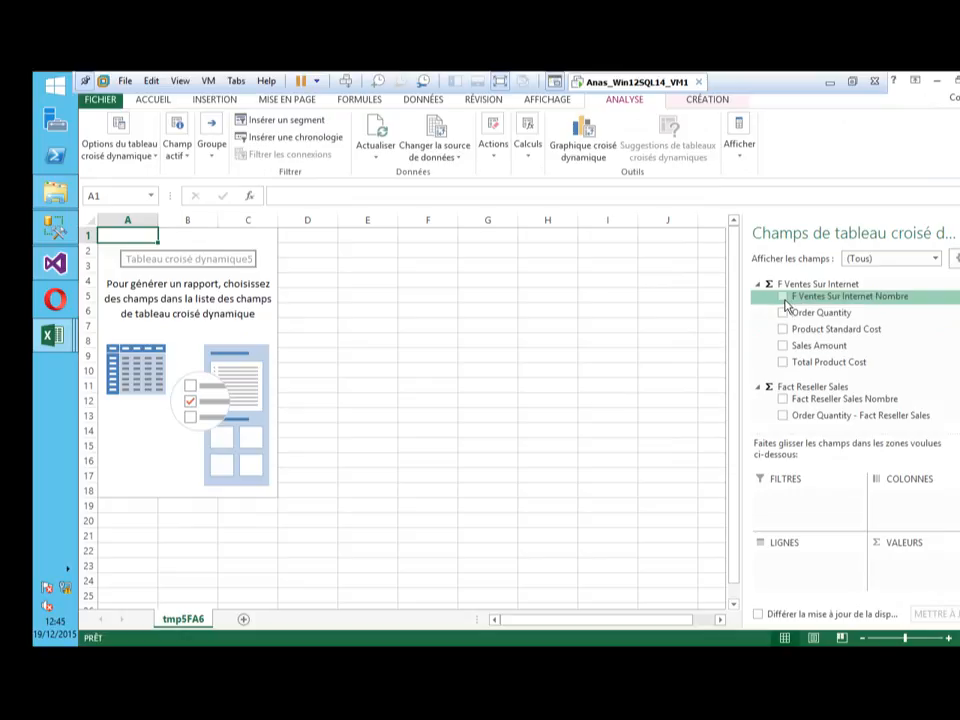
pyautogui.click(783, 346)
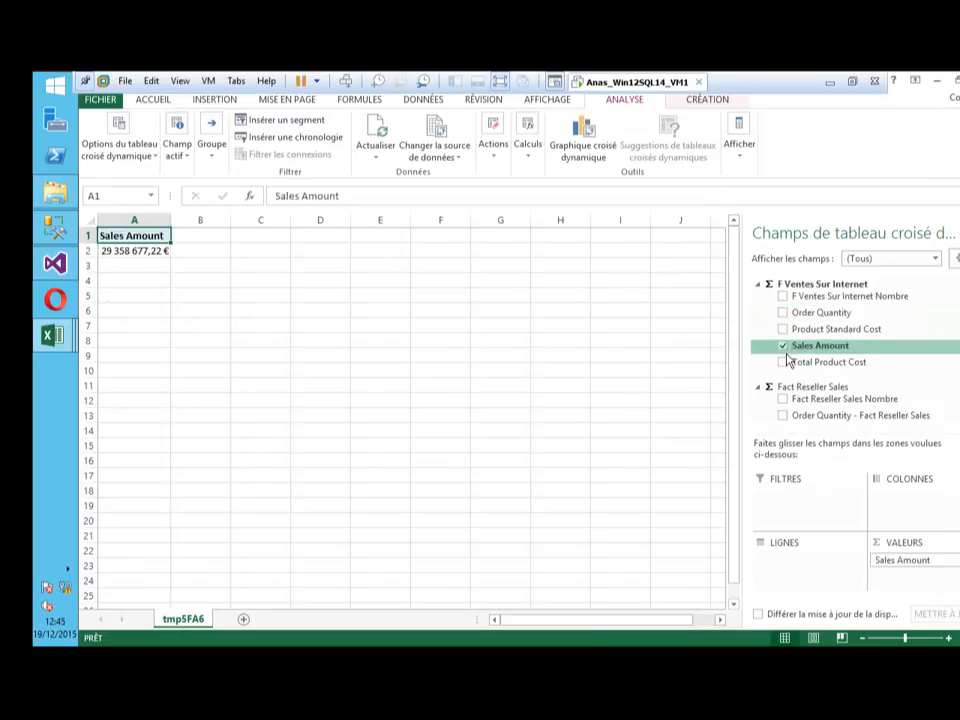
# Add the Sales Amount - Fact Reseller Sales measure to the pivot table values and narrow column B
pyautogui.scroll(-3, 789, 410)
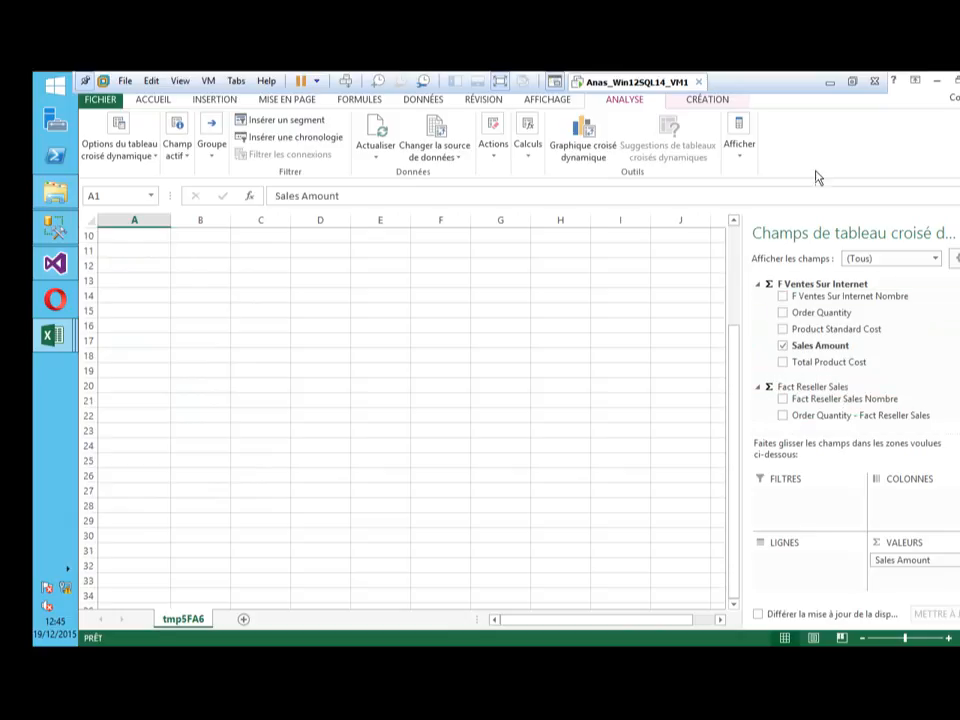
pyautogui.click(758, 285)
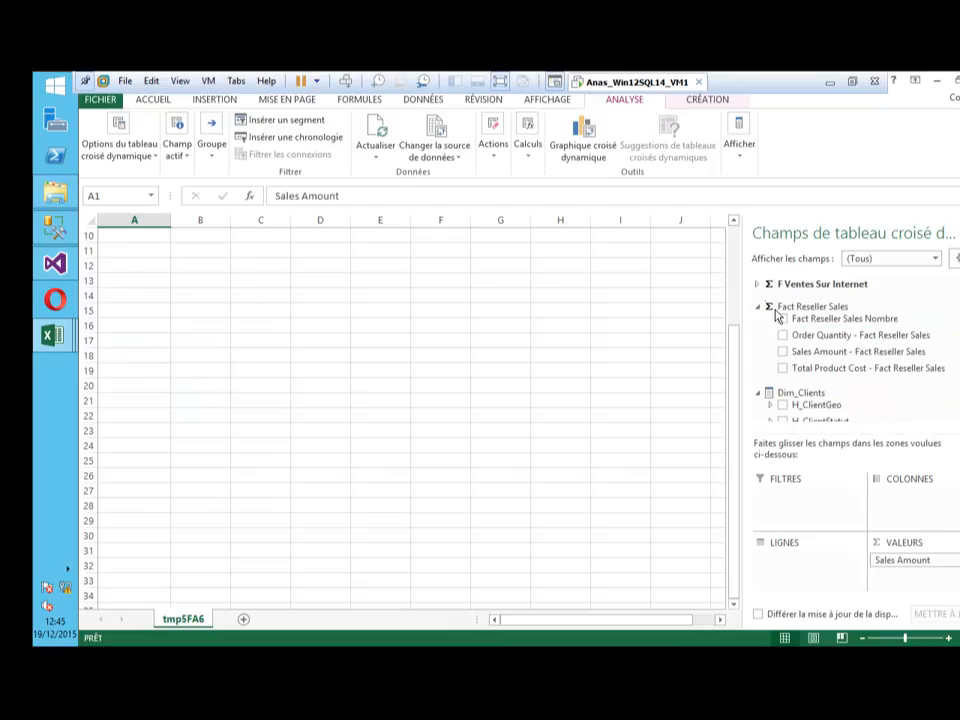
pyautogui.click(783, 352)
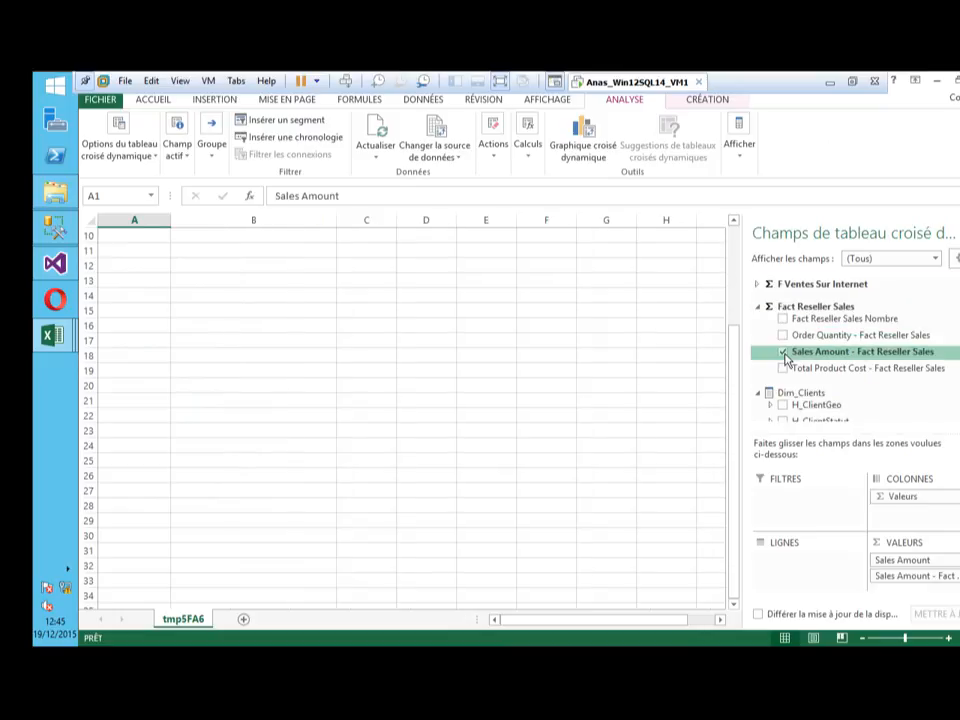
pyautogui.click(531, 352)
pyautogui.scroll(3, 531, 348)
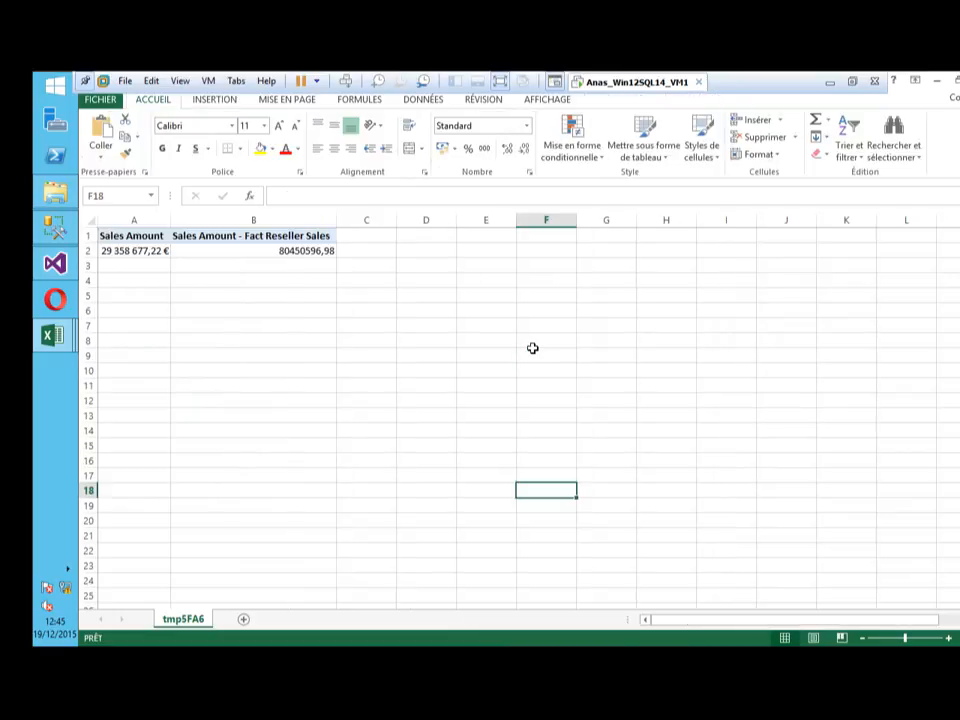
pyautogui.moveTo(336, 220); pyautogui.dragTo(276, 224)
pyautogui.click(192, 250)
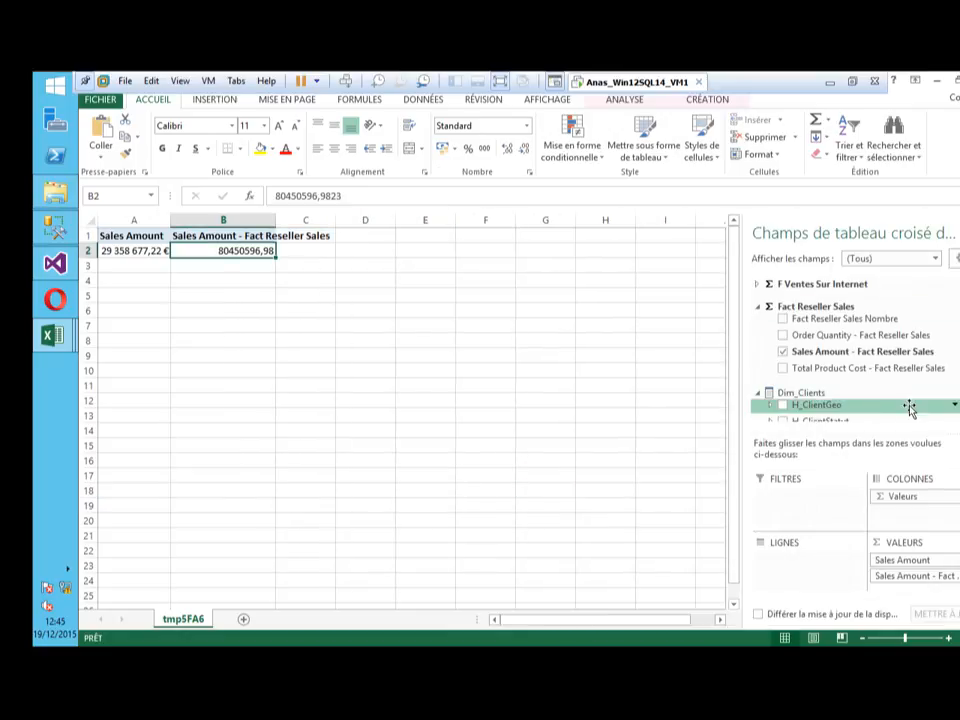
# Place the H_ClientGeo hierarchy of Dim_Clients on the pivot table rows to break both sales measures down by country
pyautogui.click(770, 405)
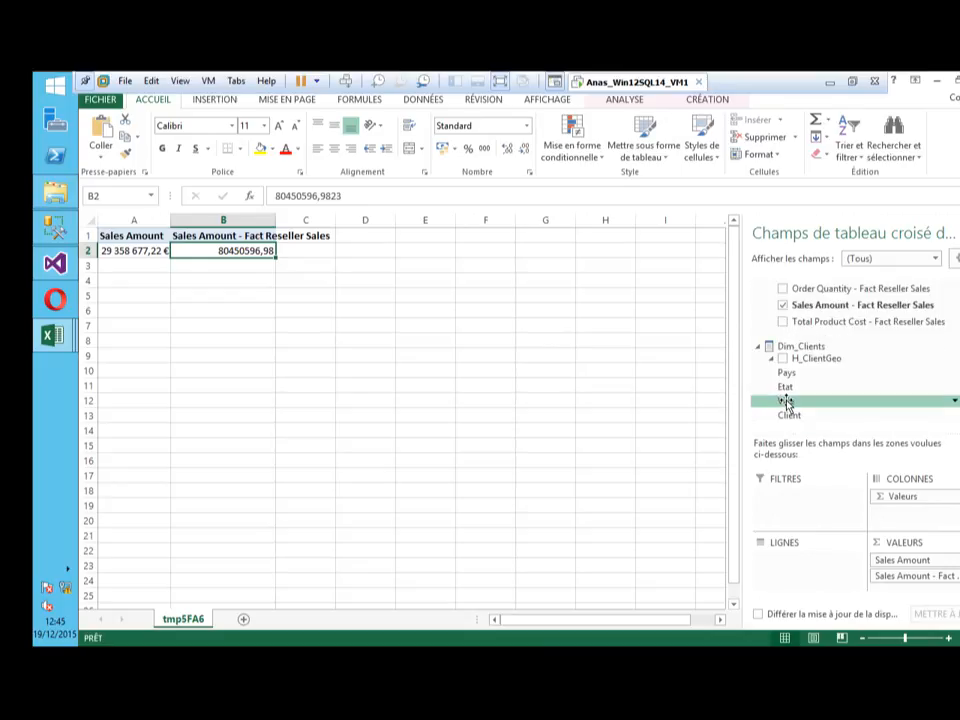
pyautogui.moveTo(786, 402); pyautogui.dragTo(810, 553)
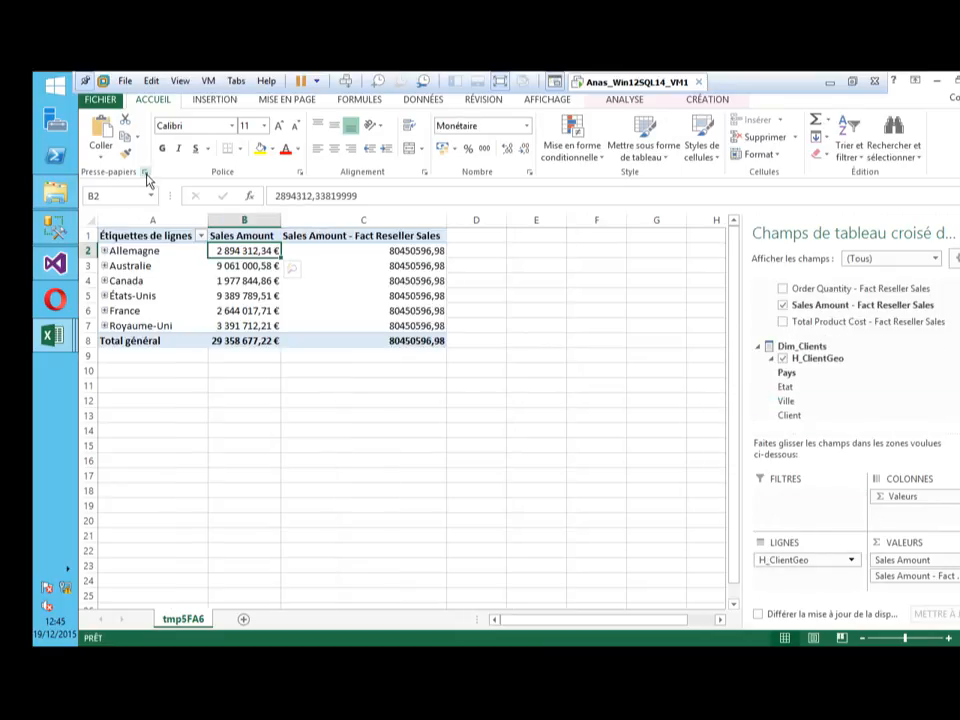
pyautogui.click(104, 251)
pyautogui.click(104, 251)
pyautogui.click(474, 263)
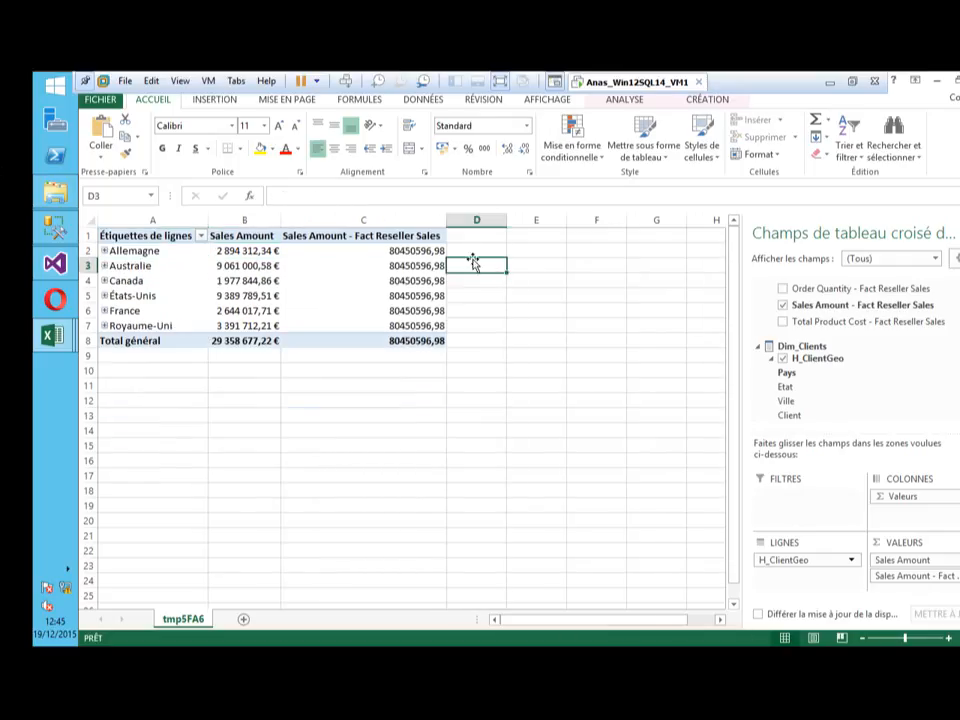